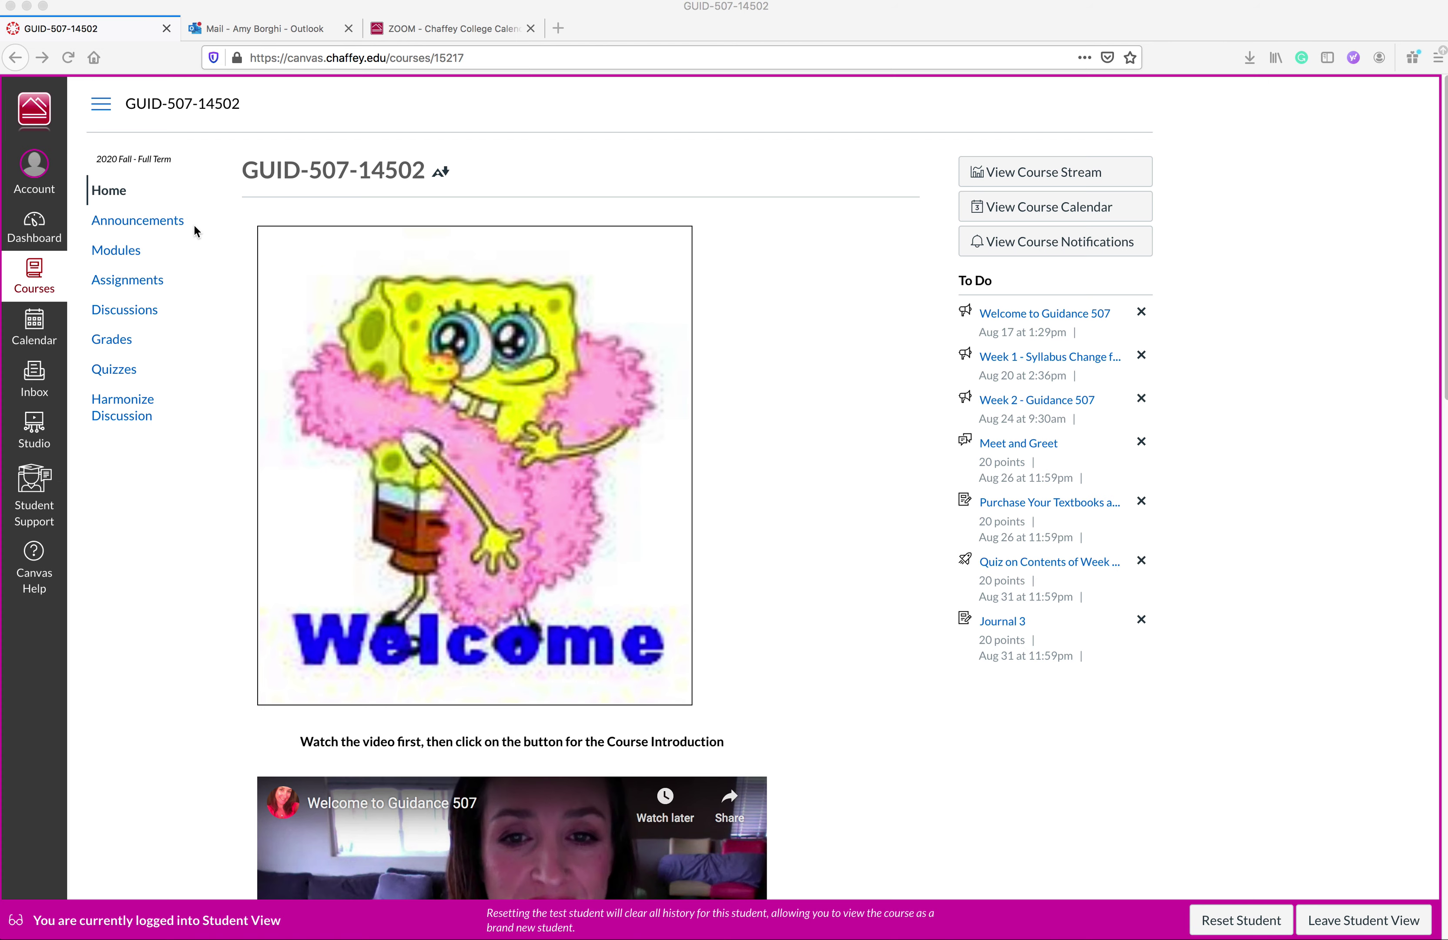
# Open the GUID-507-14502 Modules page and scroll through the Week 1 items to find the textbook assignment
pyautogui.click(118, 256)
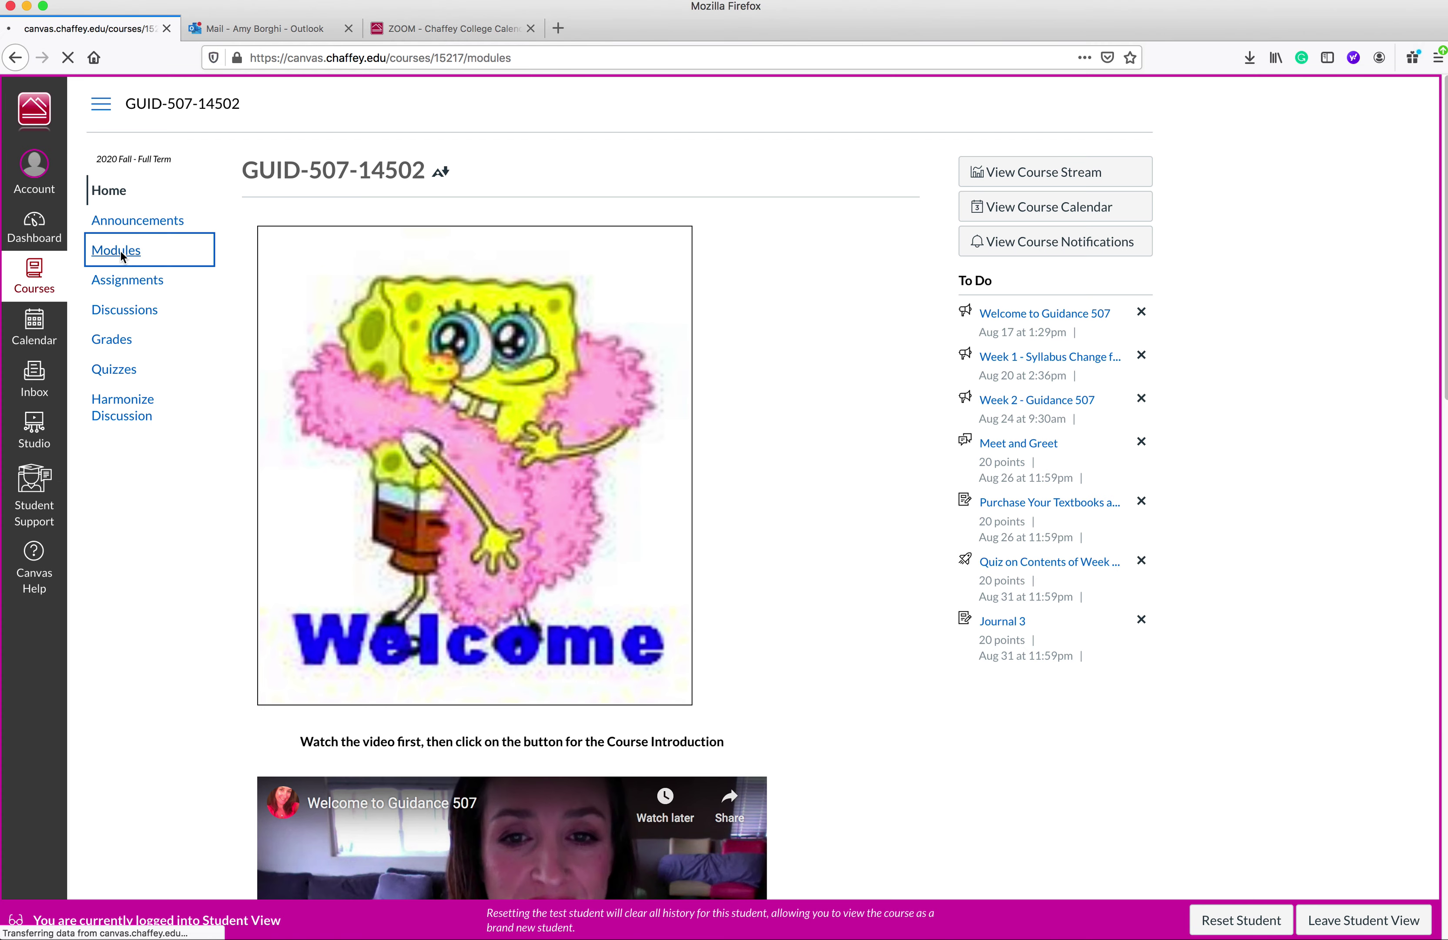
pyautogui.scroll(-3, 552, 458)
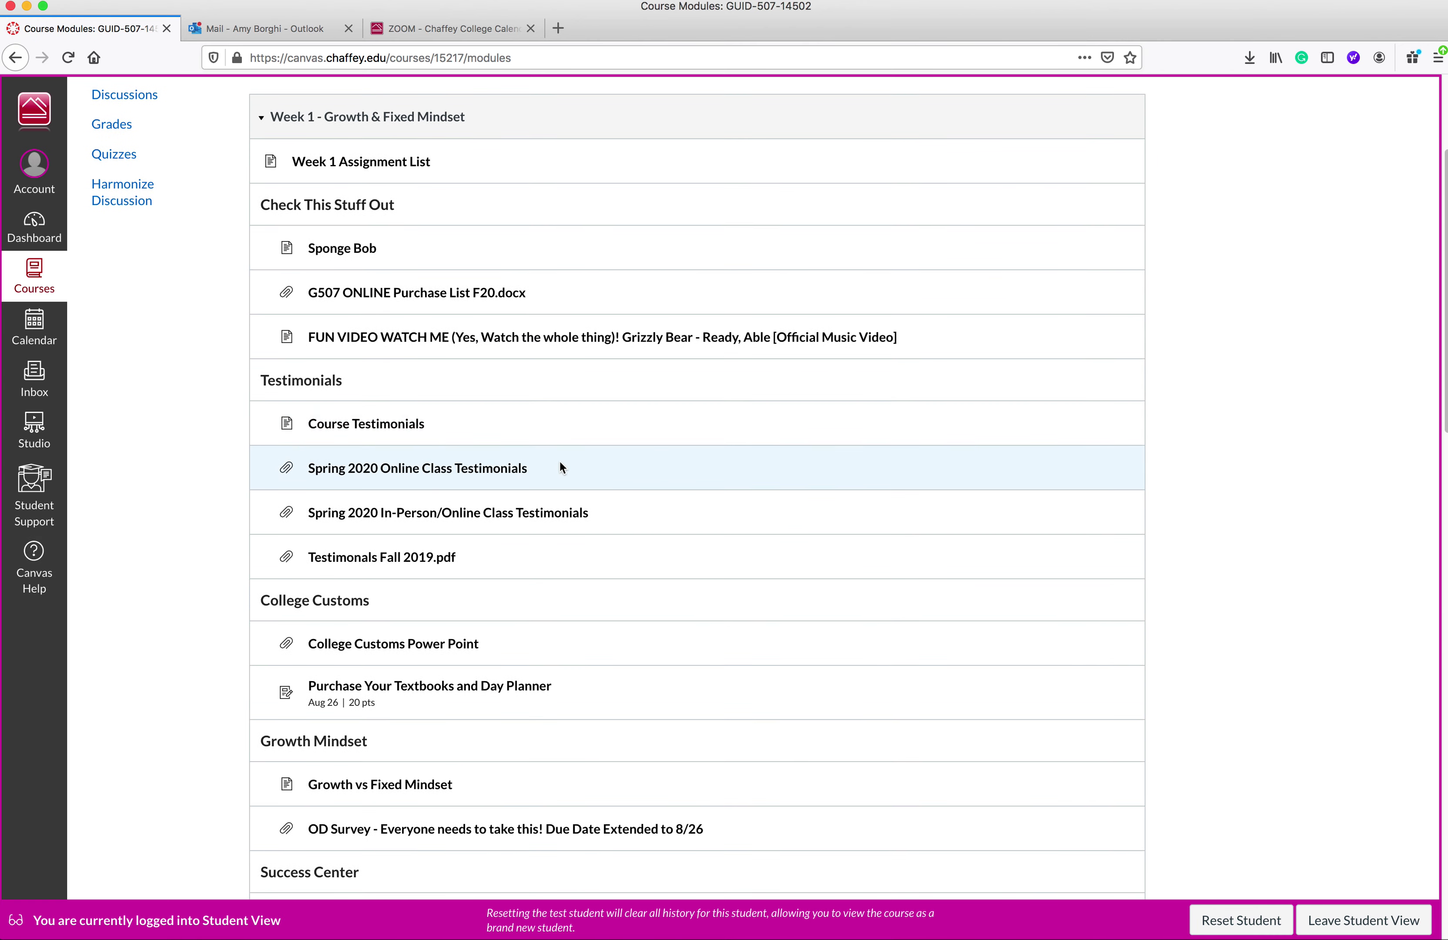
pyautogui.scroll(-2, 564, 461)
pyautogui.scroll(-2, 564, 463)
pyautogui.scroll(1, 563, 464)
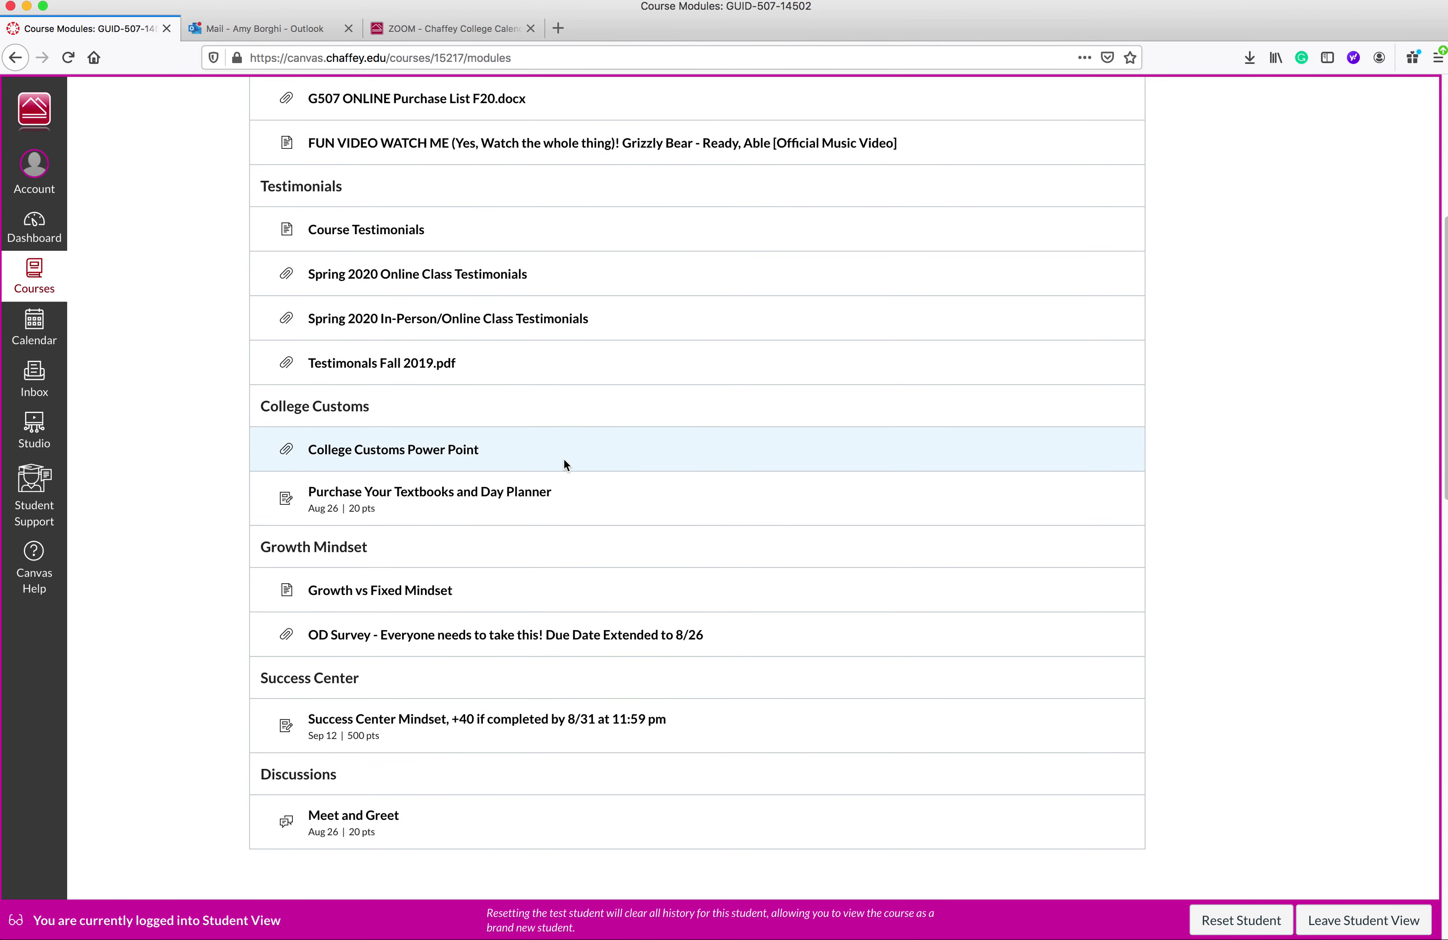
# Open Purchase Your Textbooks and Day Planner, review its instructions, and start a file-upload submission
pyautogui.click(463, 497)
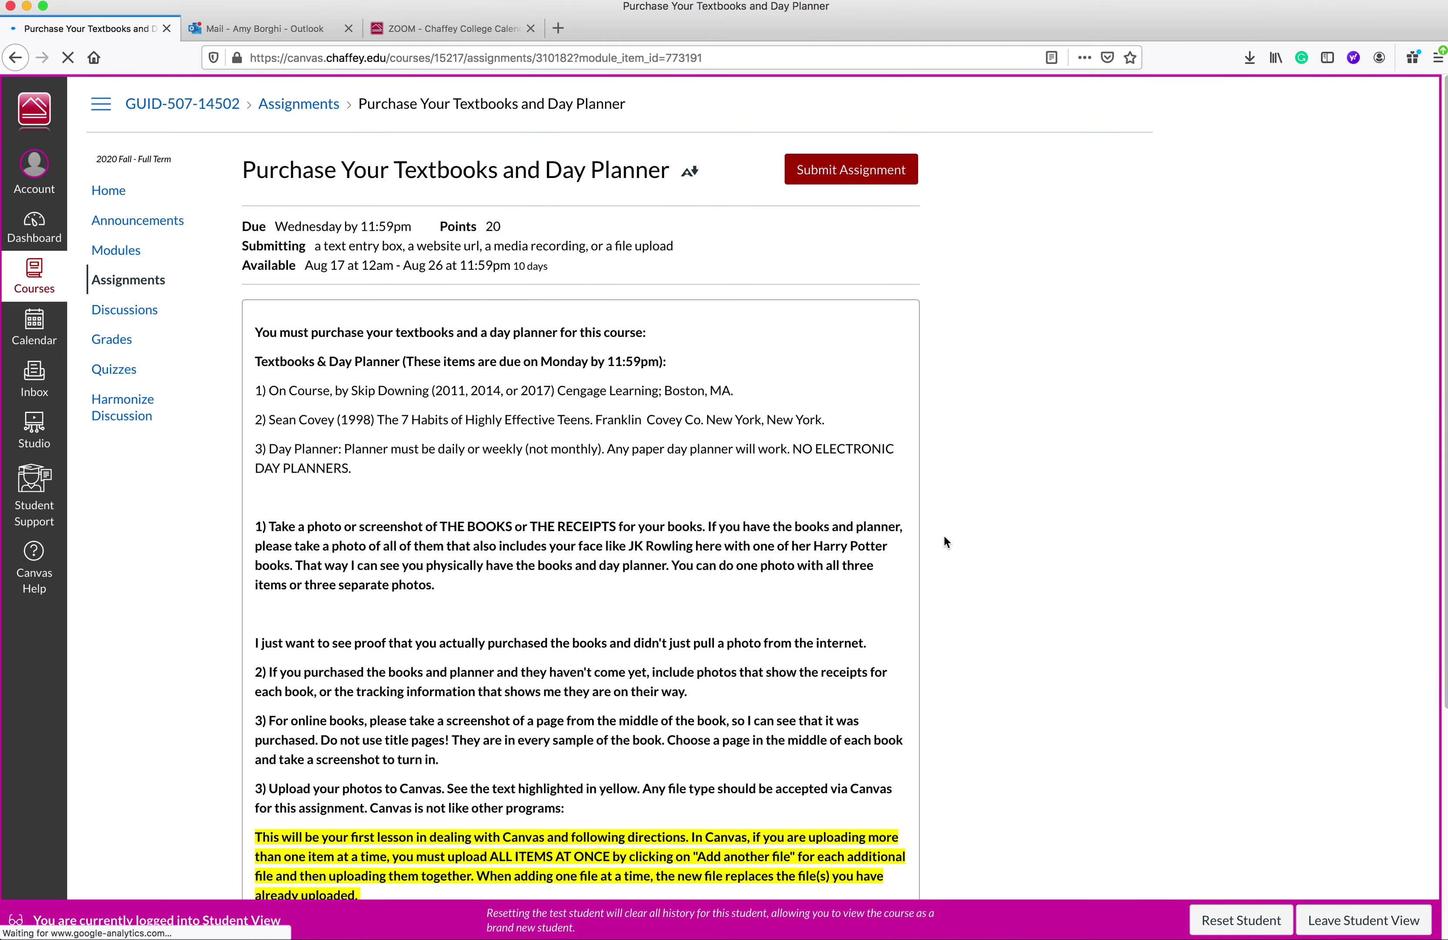
pyautogui.scroll(-2, 827, 537)
pyautogui.scroll(-4, 827, 540)
pyautogui.scroll(1, 827, 540)
pyautogui.scroll(-5, 827, 539)
pyautogui.scroll(5, 827, 536)
pyautogui.scroll(6, 827, 535)
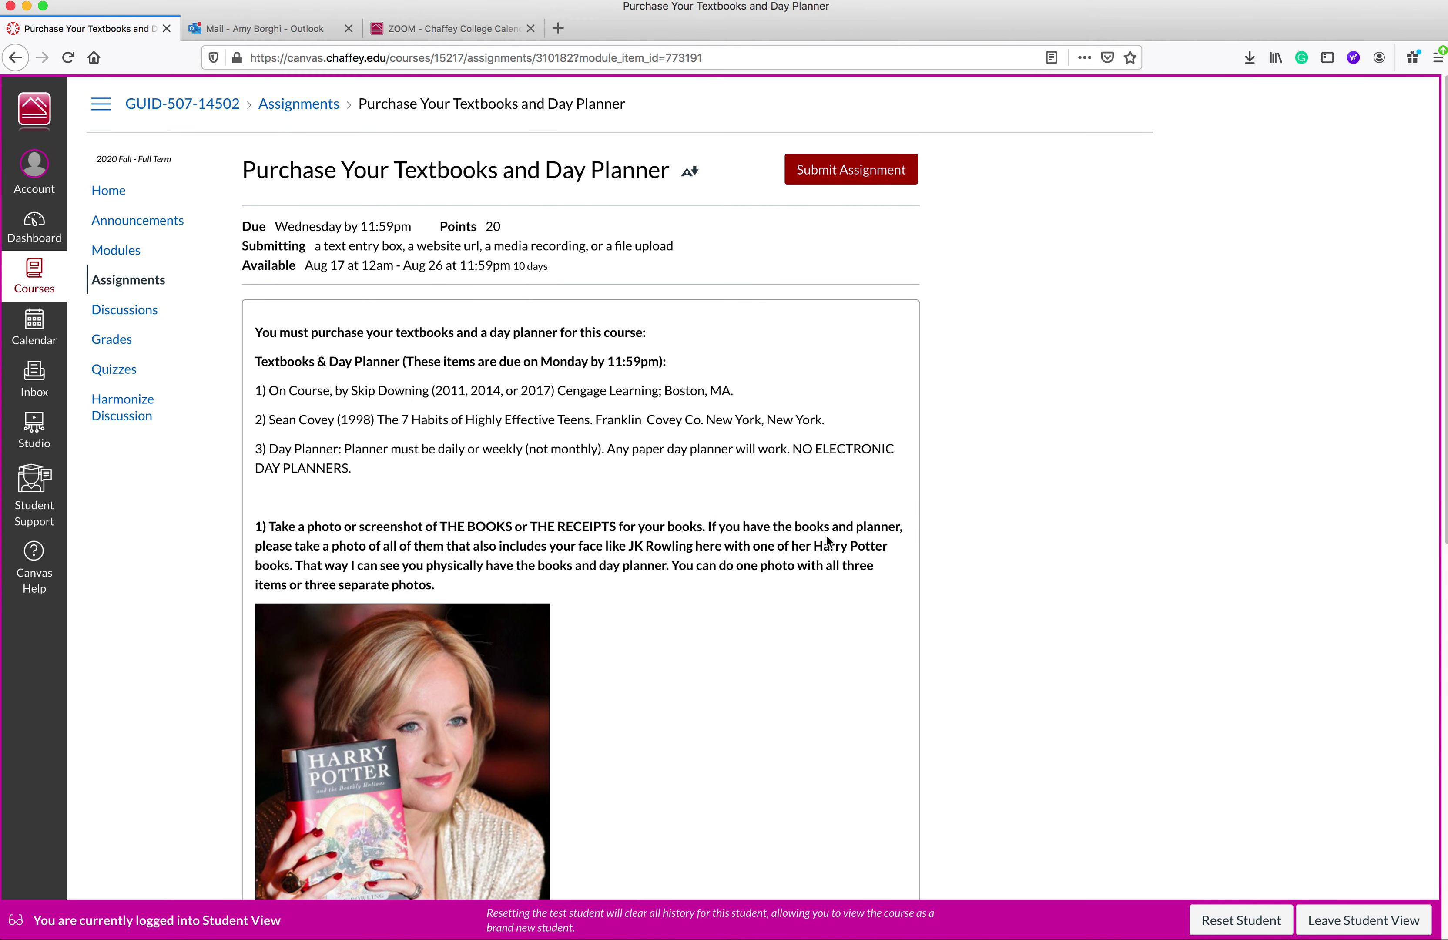
pyautogui.click(875, 176)
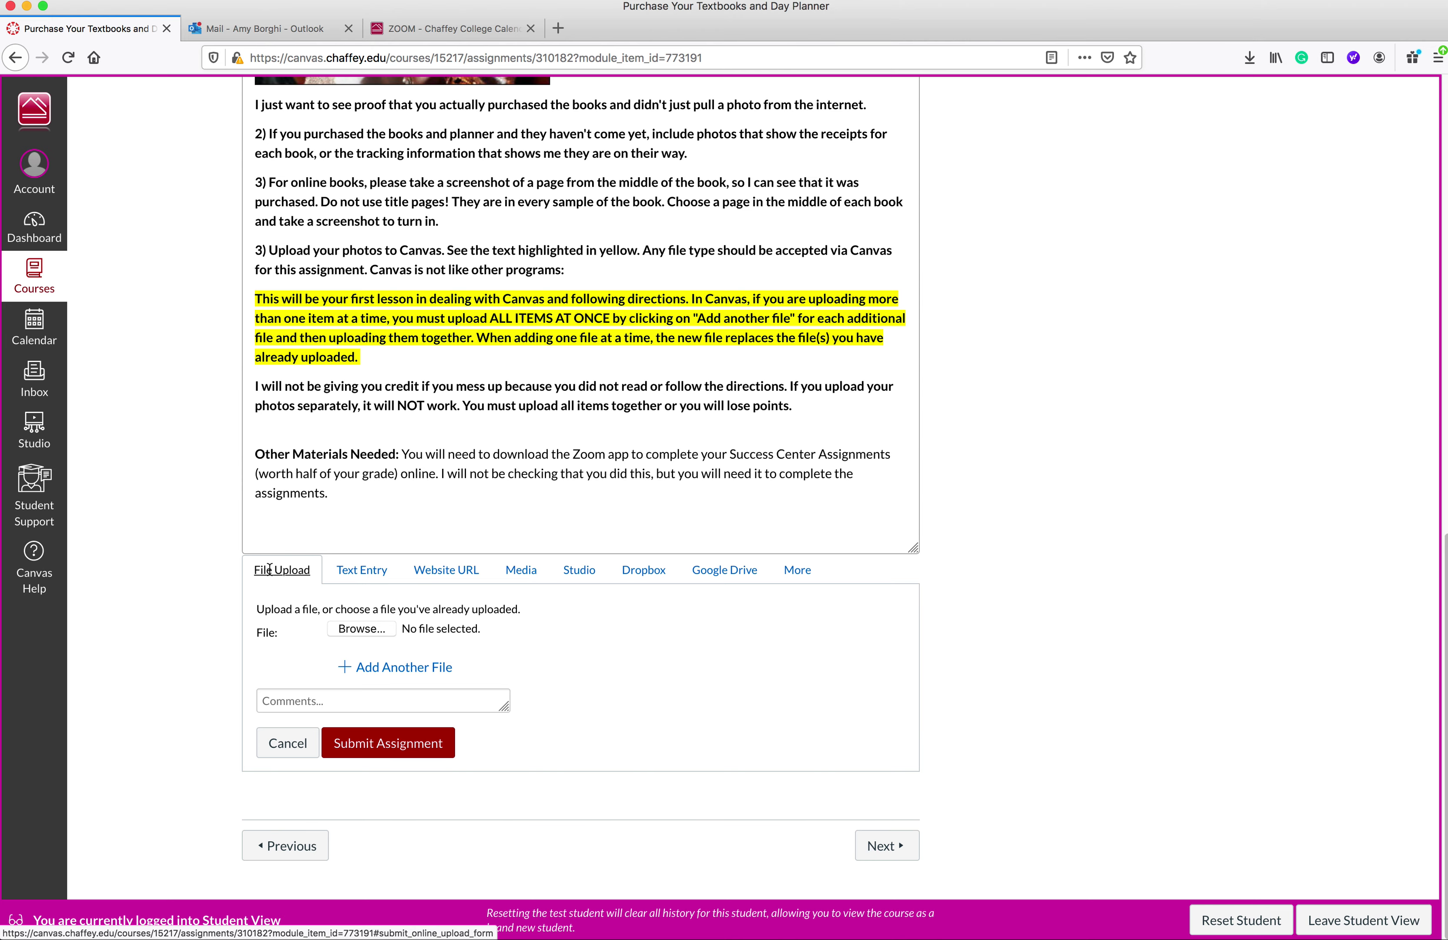
pyautogui.click(362, 573)
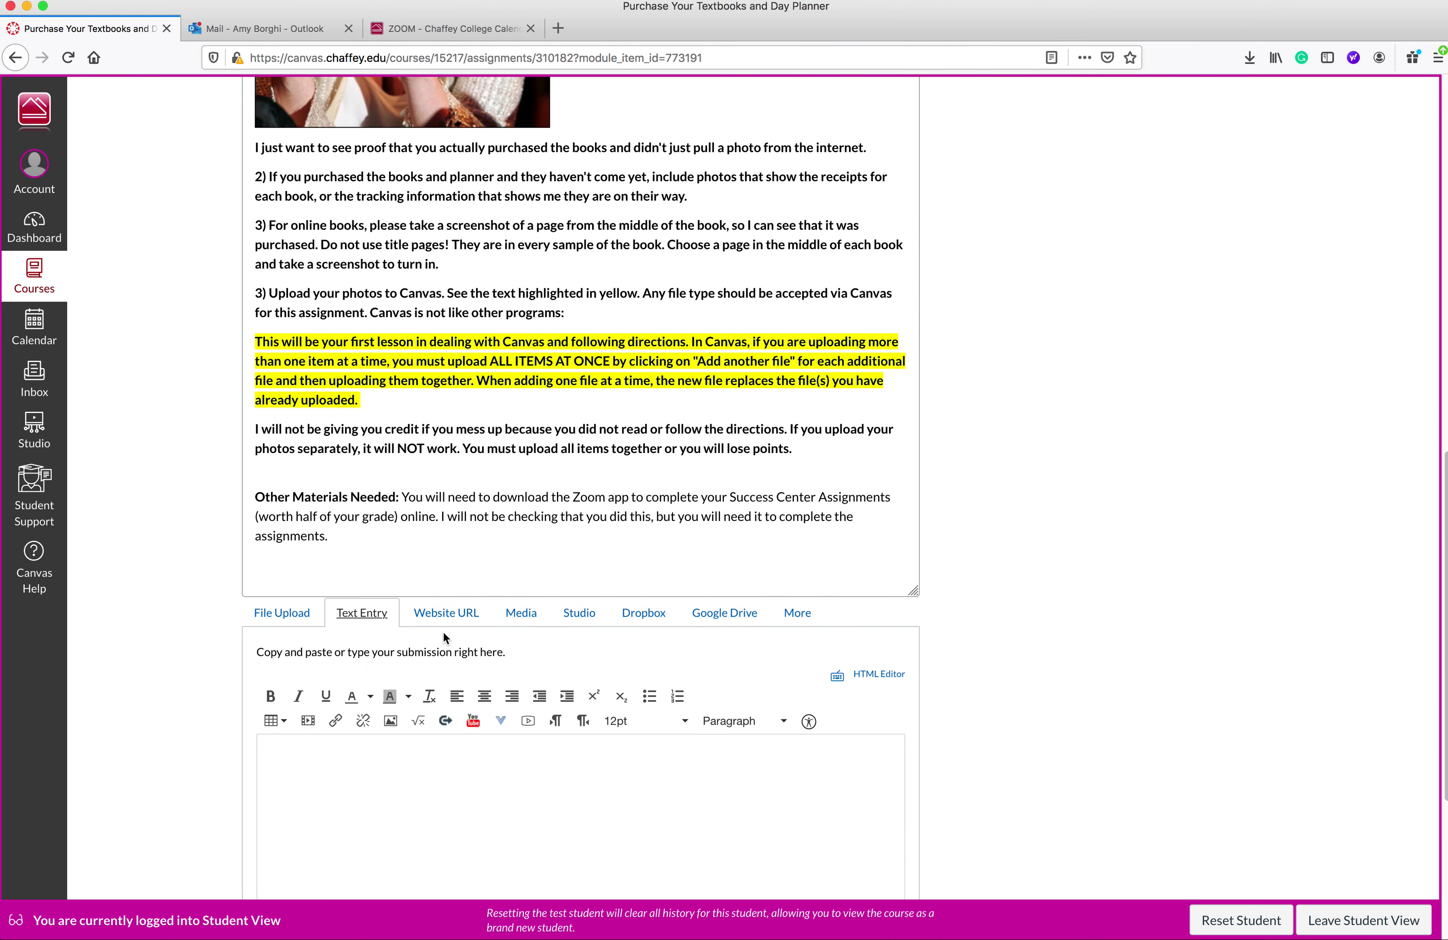
pyautogui.click(446, 612)
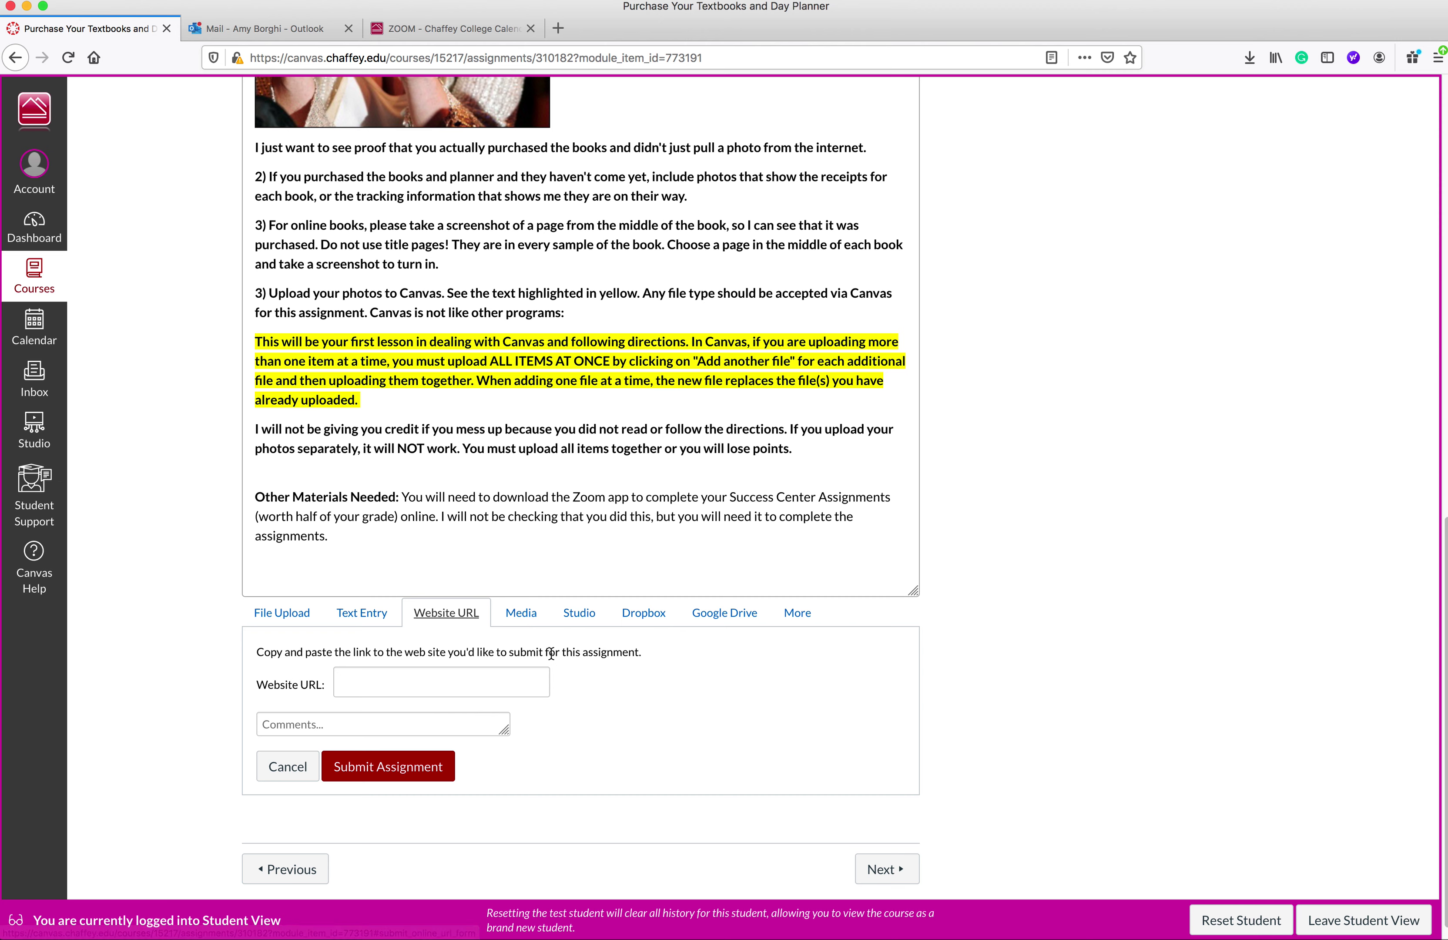
pyautogui.click(520, 613)
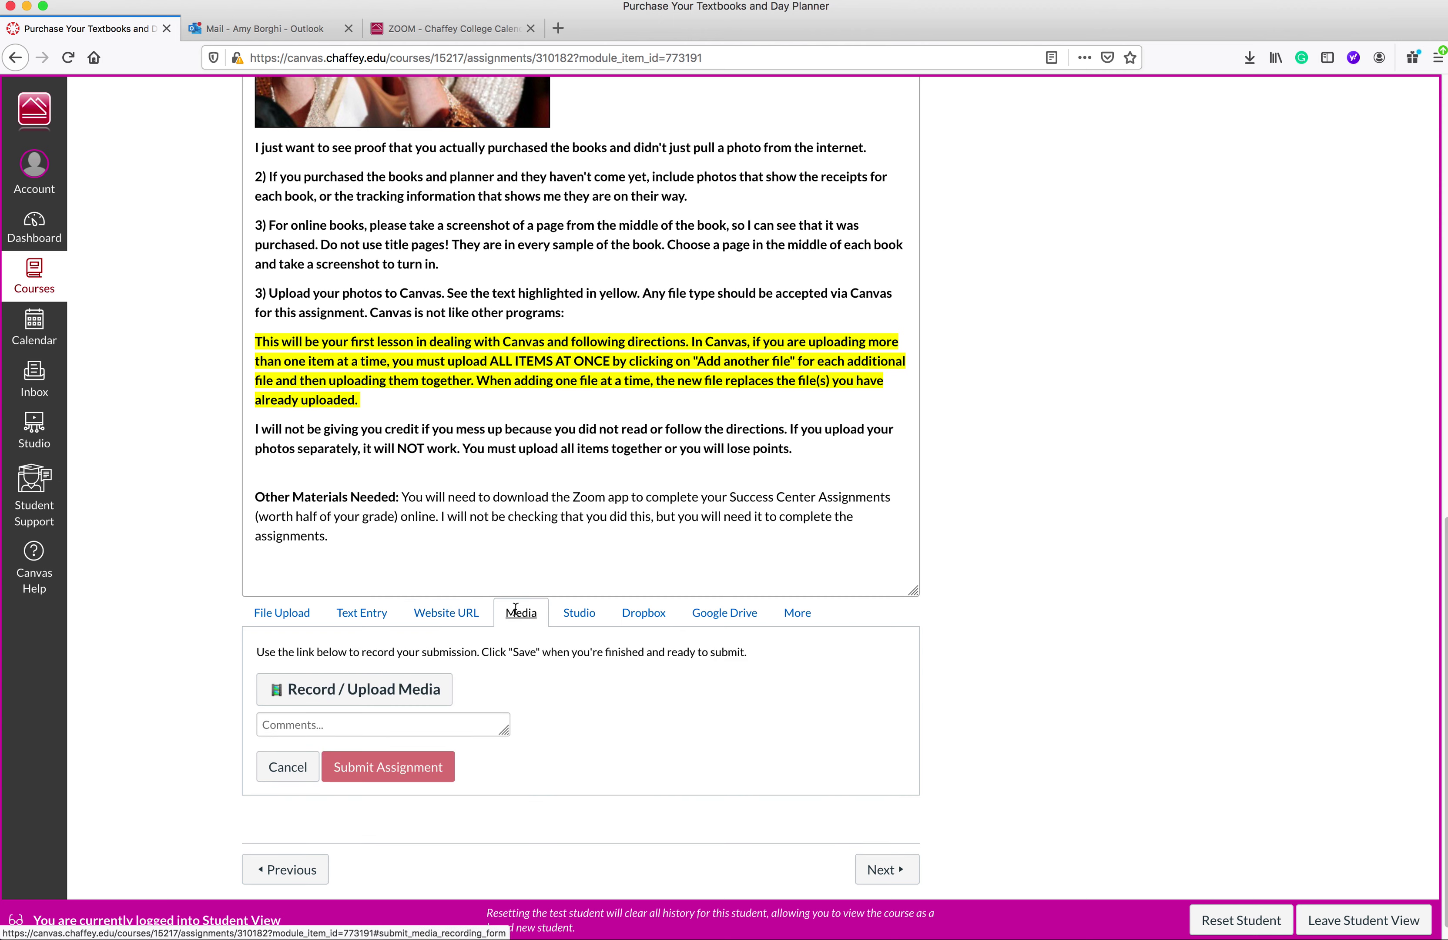
pyautogui.click(571, 617)
pyautogui.click(648, 616)
pyautogui.click(737, 621)
pyautogui.click(799, 612)
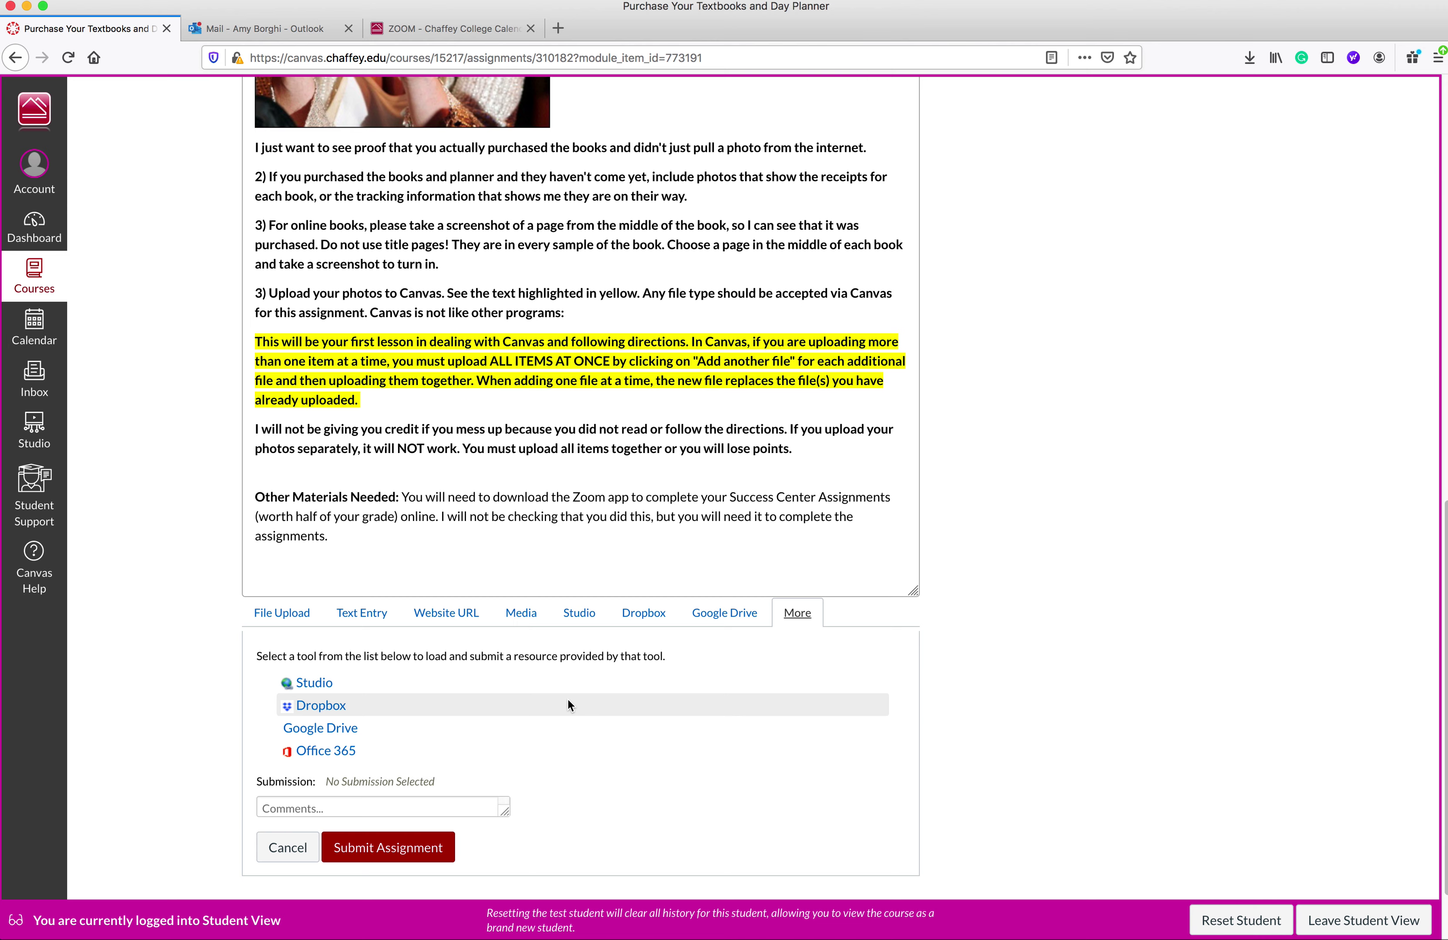
pyautogui.click(273, 610)
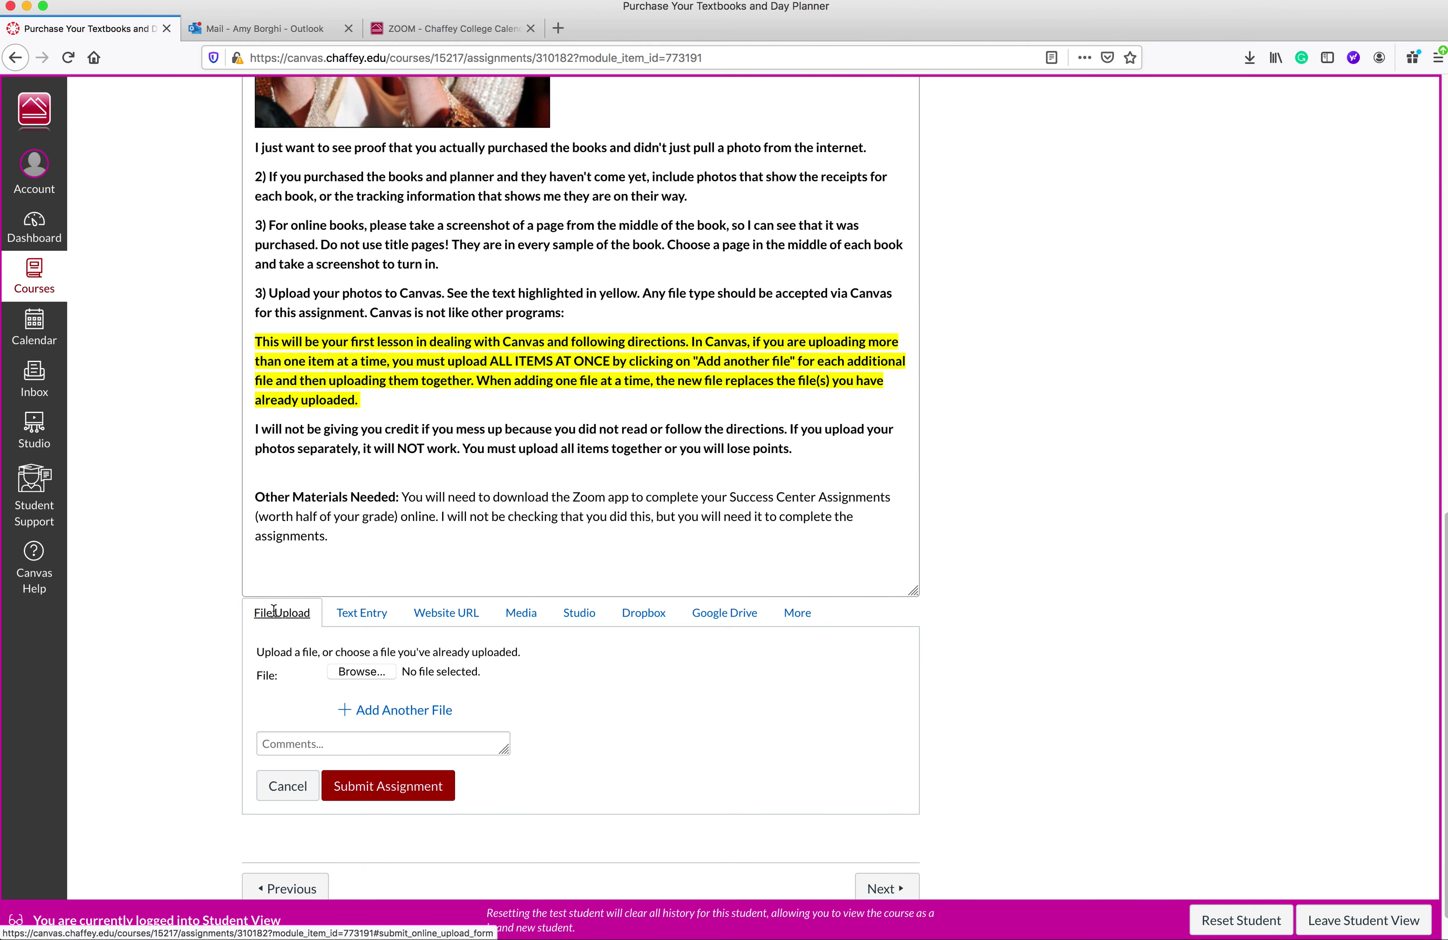
pyautogui.click(374, 616)
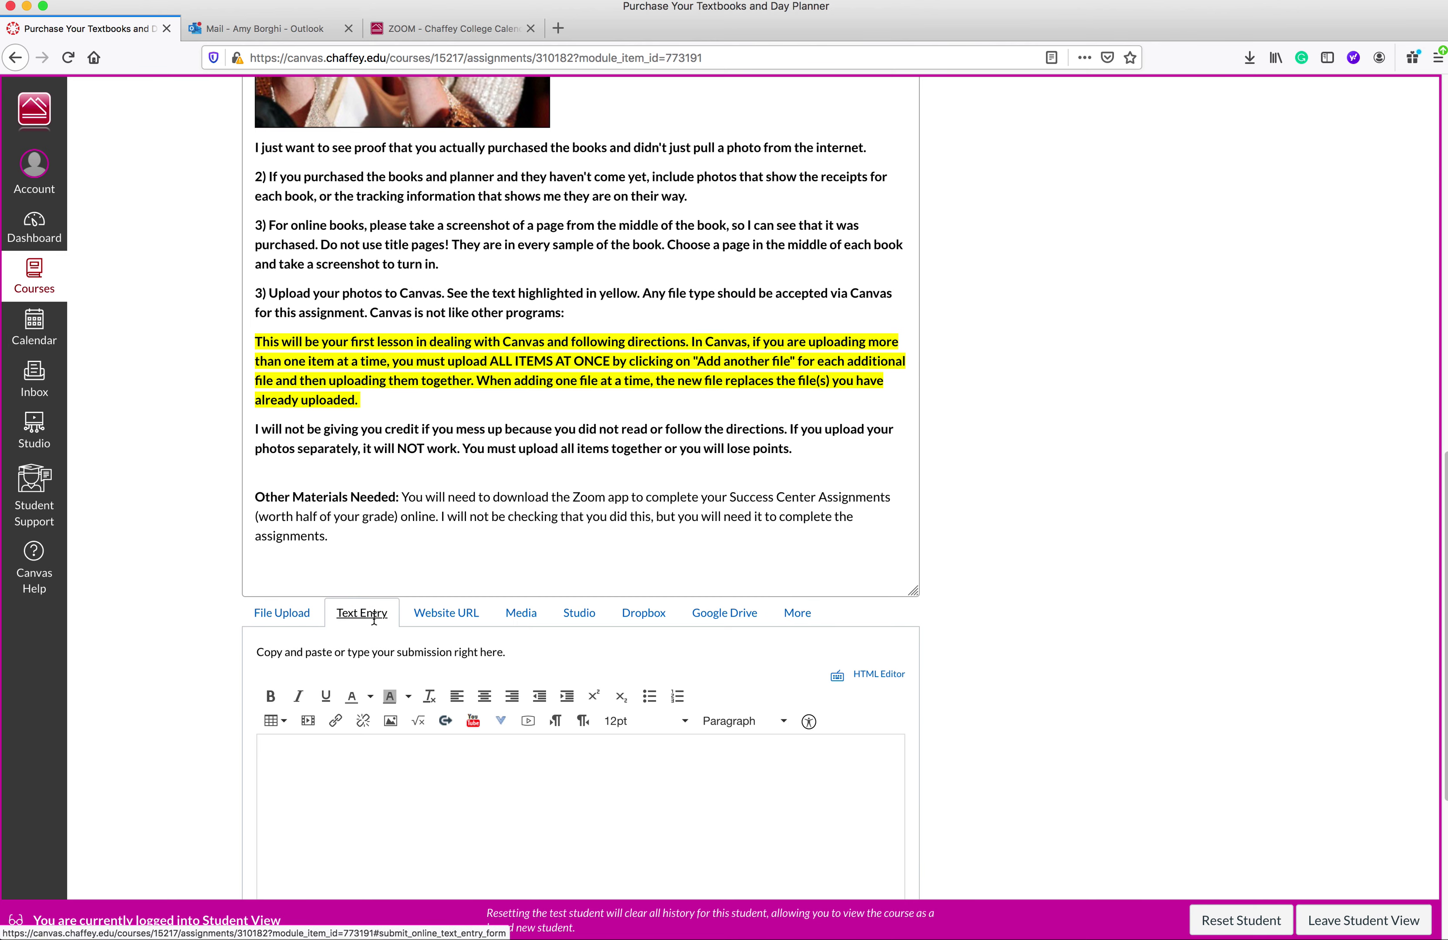
pyautogui.click(448, 614)
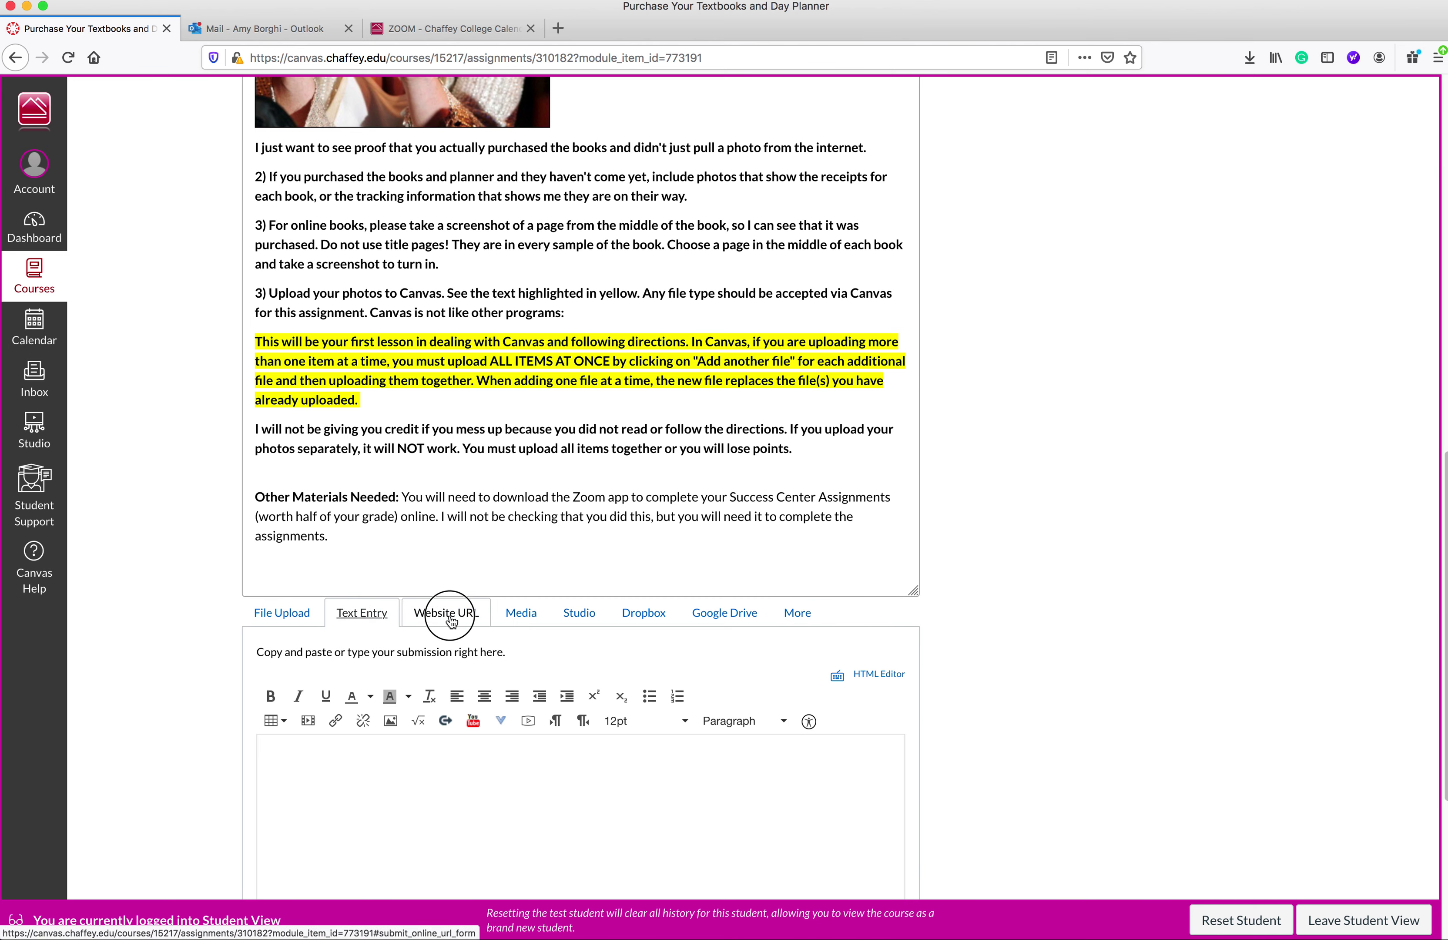
pyautogui.click(531, 615)
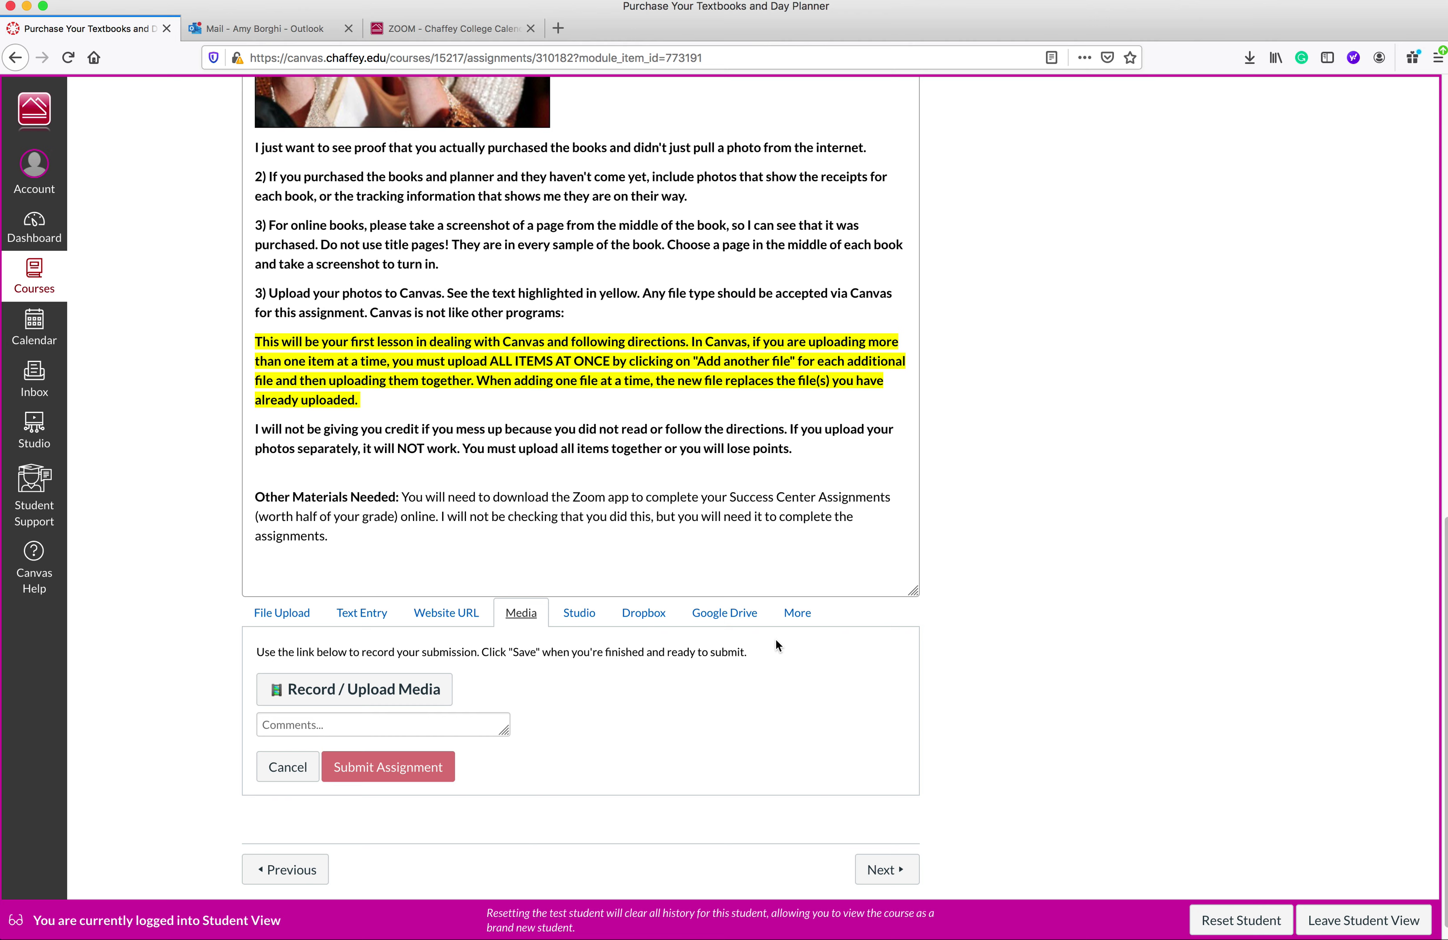
# Try the text-entry submission type, then return to the file-upload option
pyautogui.click(299, 624)
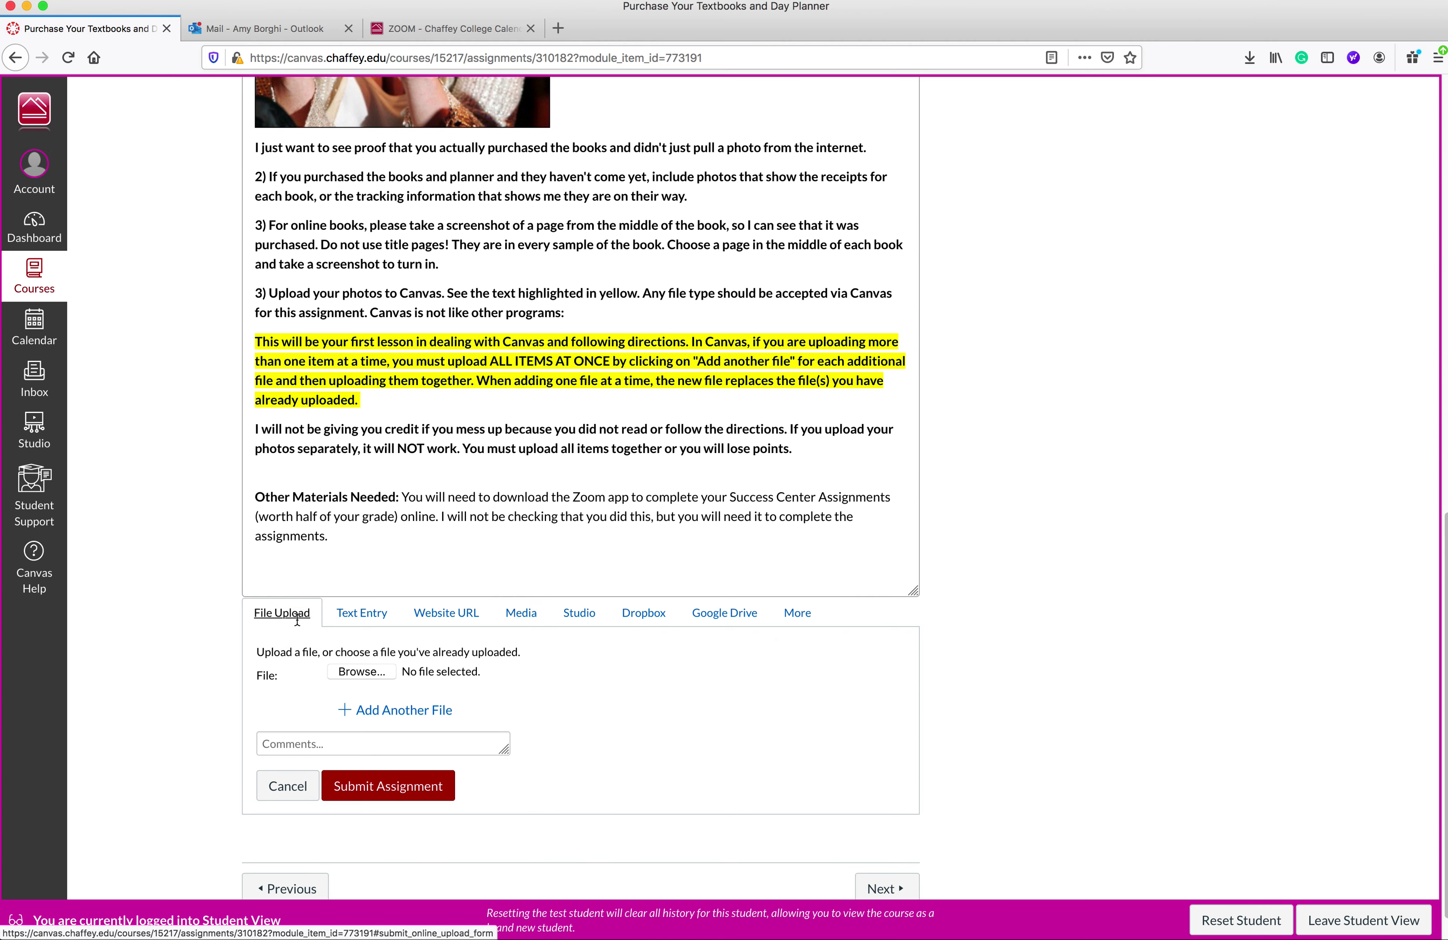
pyautogui.scroll(2, 760, 601)
pyautogui.scroll(5, 761, 600)
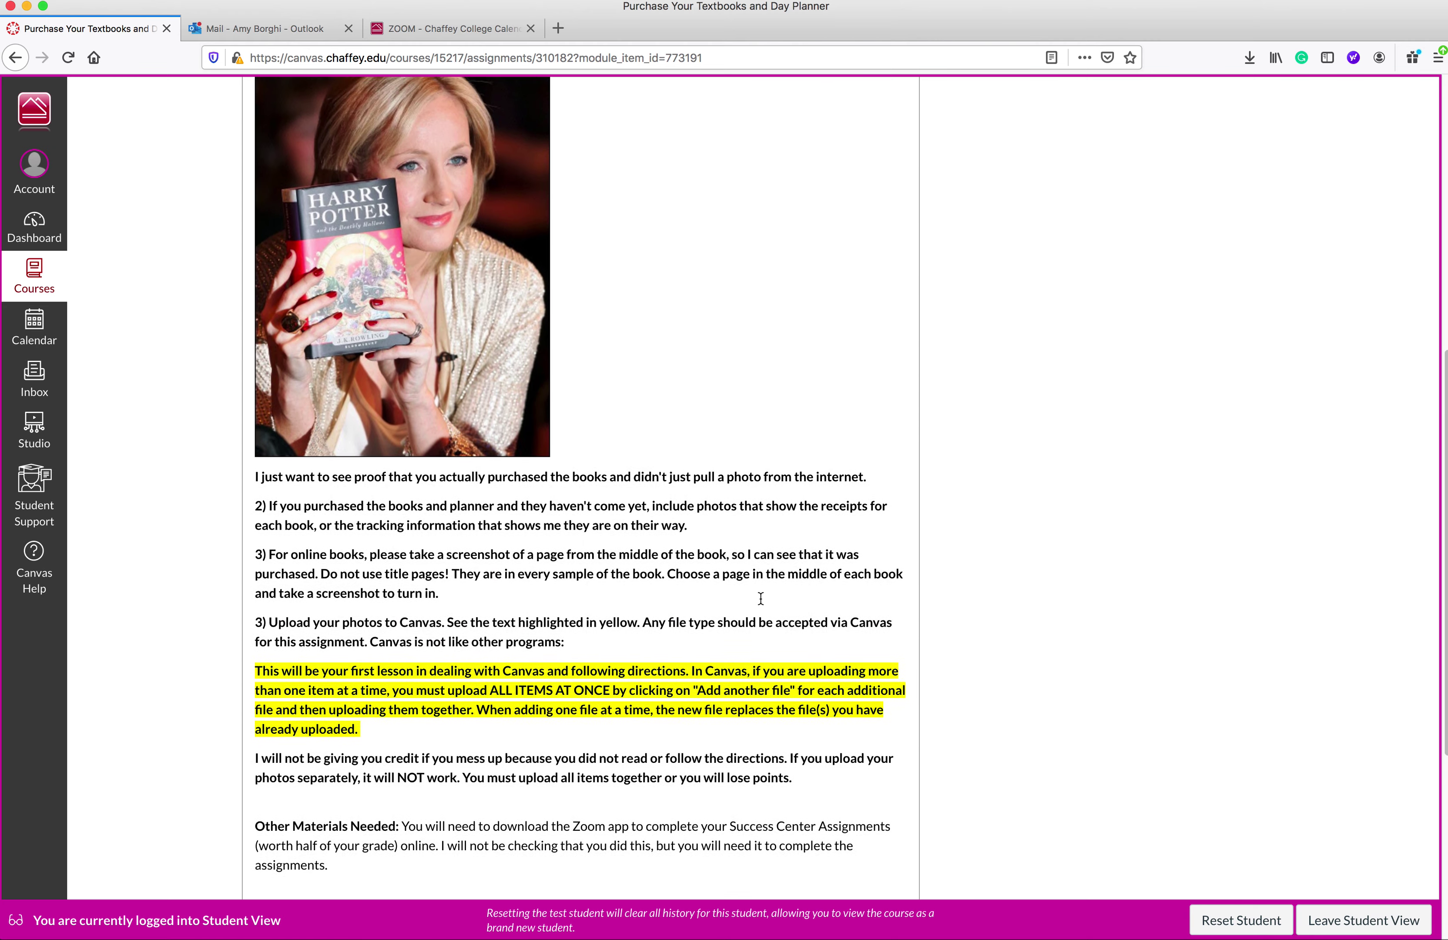
pyautogui.scroll(-8, 761, 601)
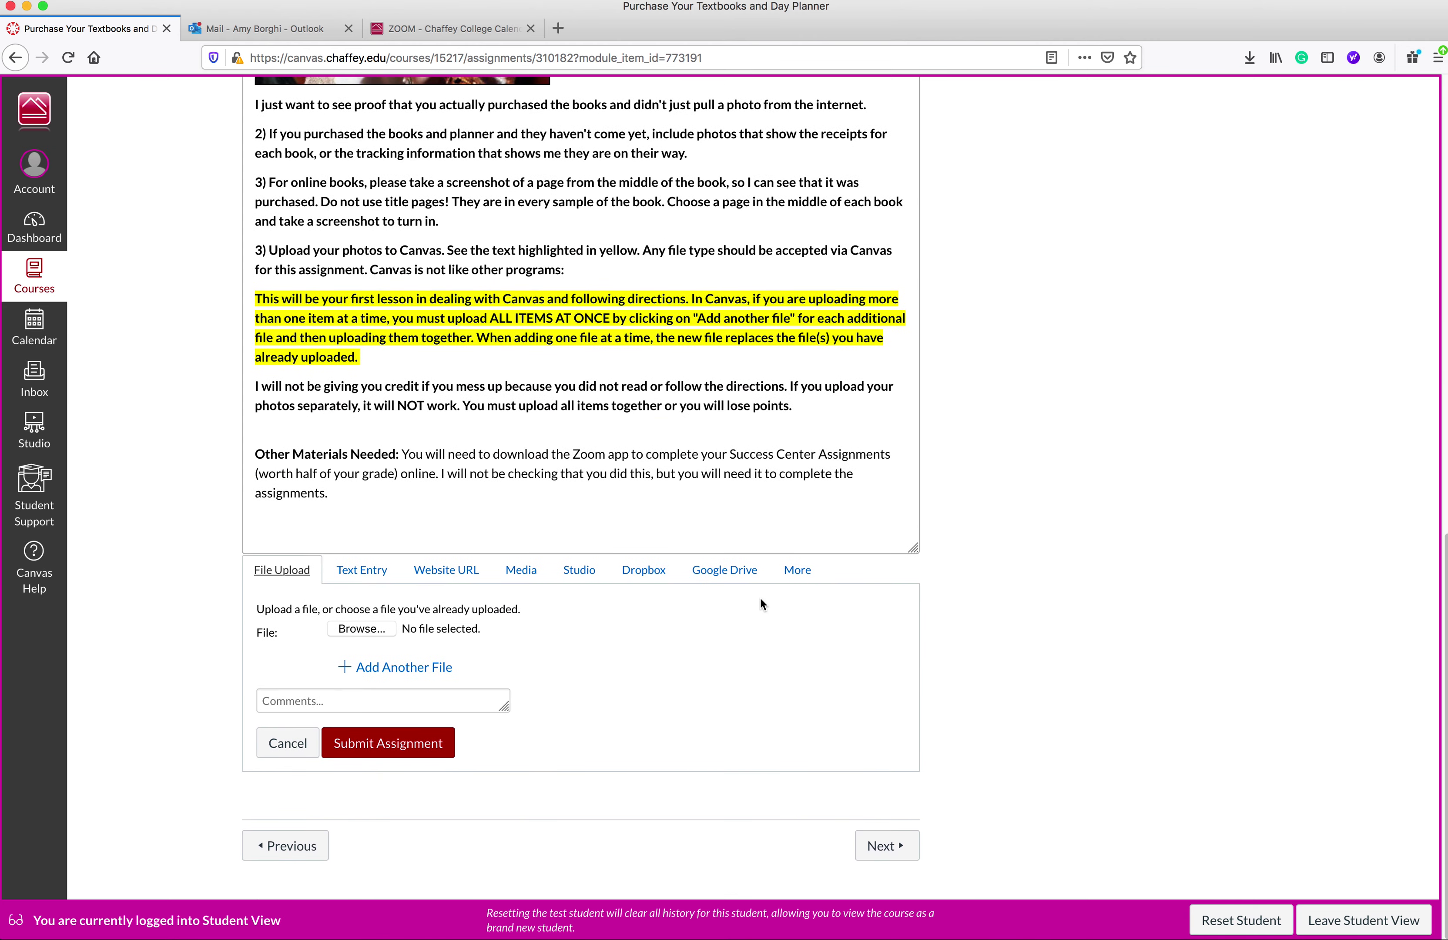
pyautogui.click(365, 572)
pyautogui.scroll(-7, 688, 738)
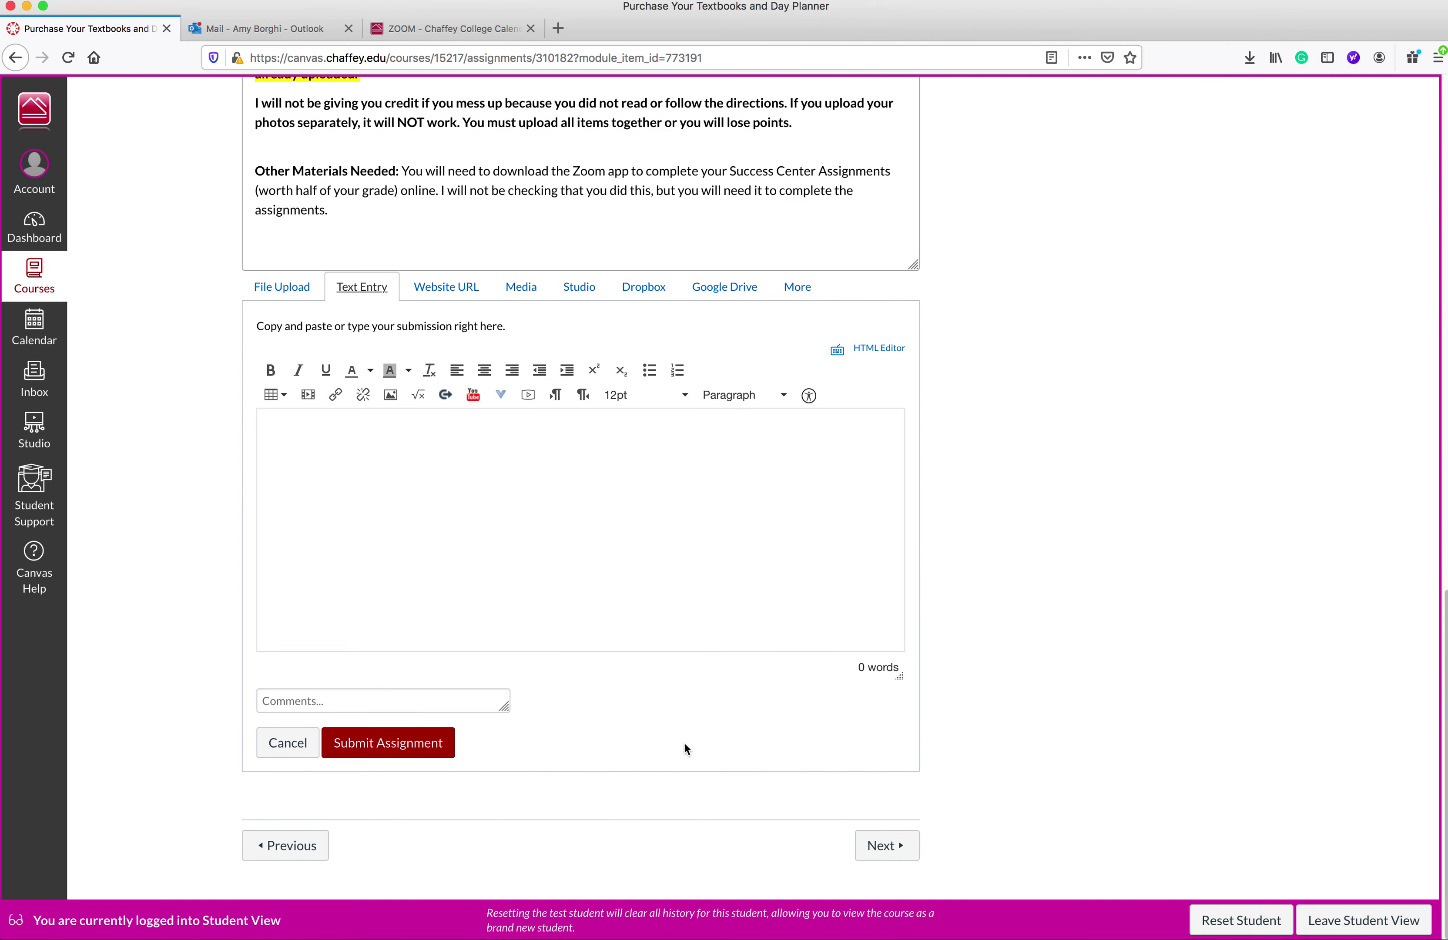
pyautogui.scroll(6, 684, 744)
pyautogui.scroll(-1, 685, 744)
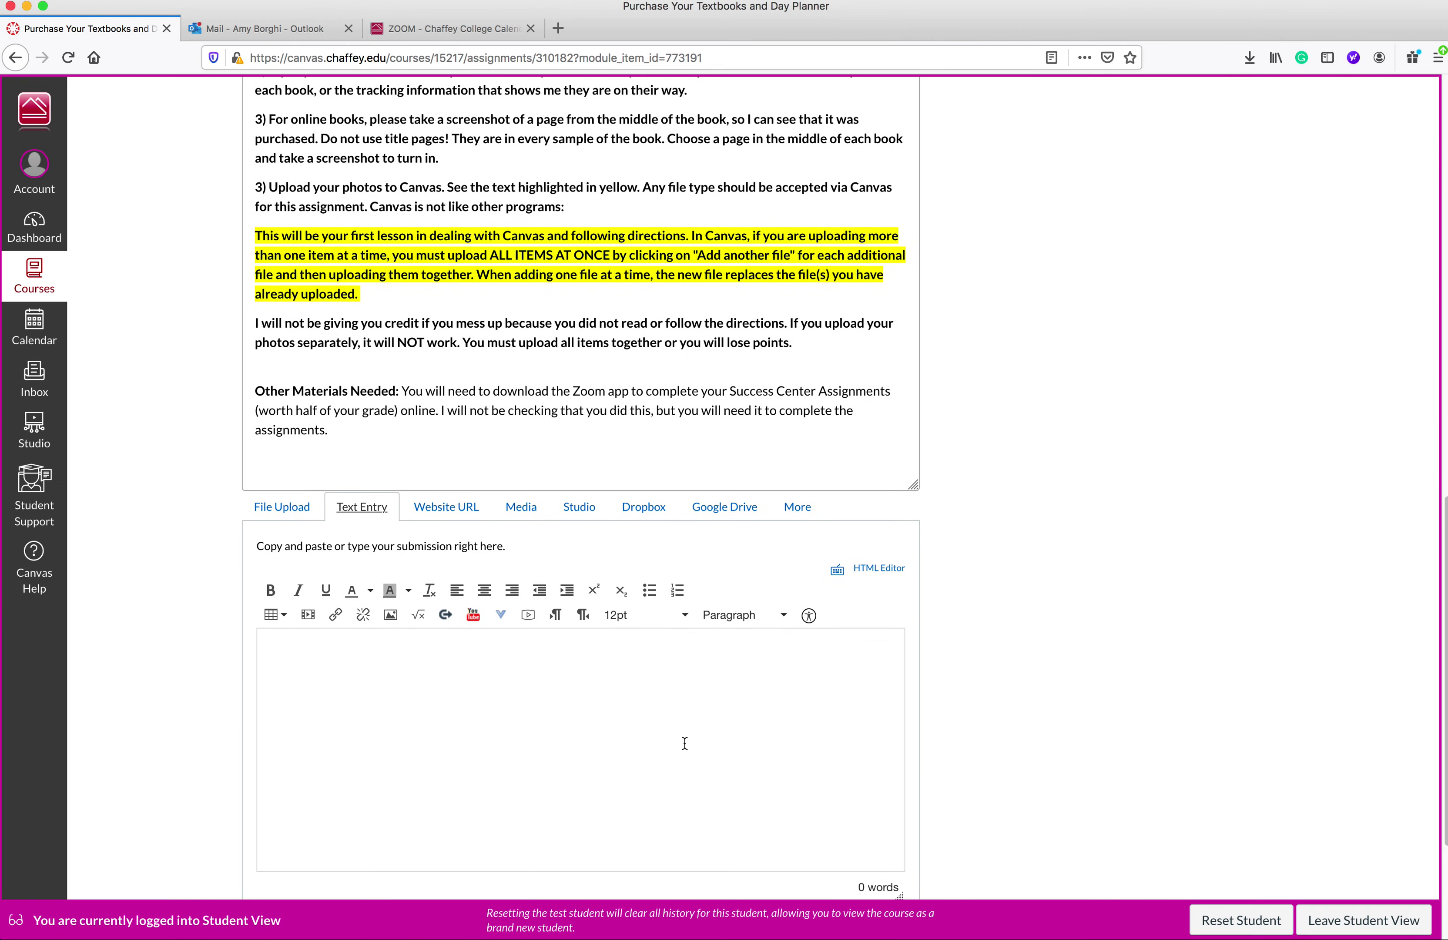
pyautogui.scroll(-5, 685, 743)
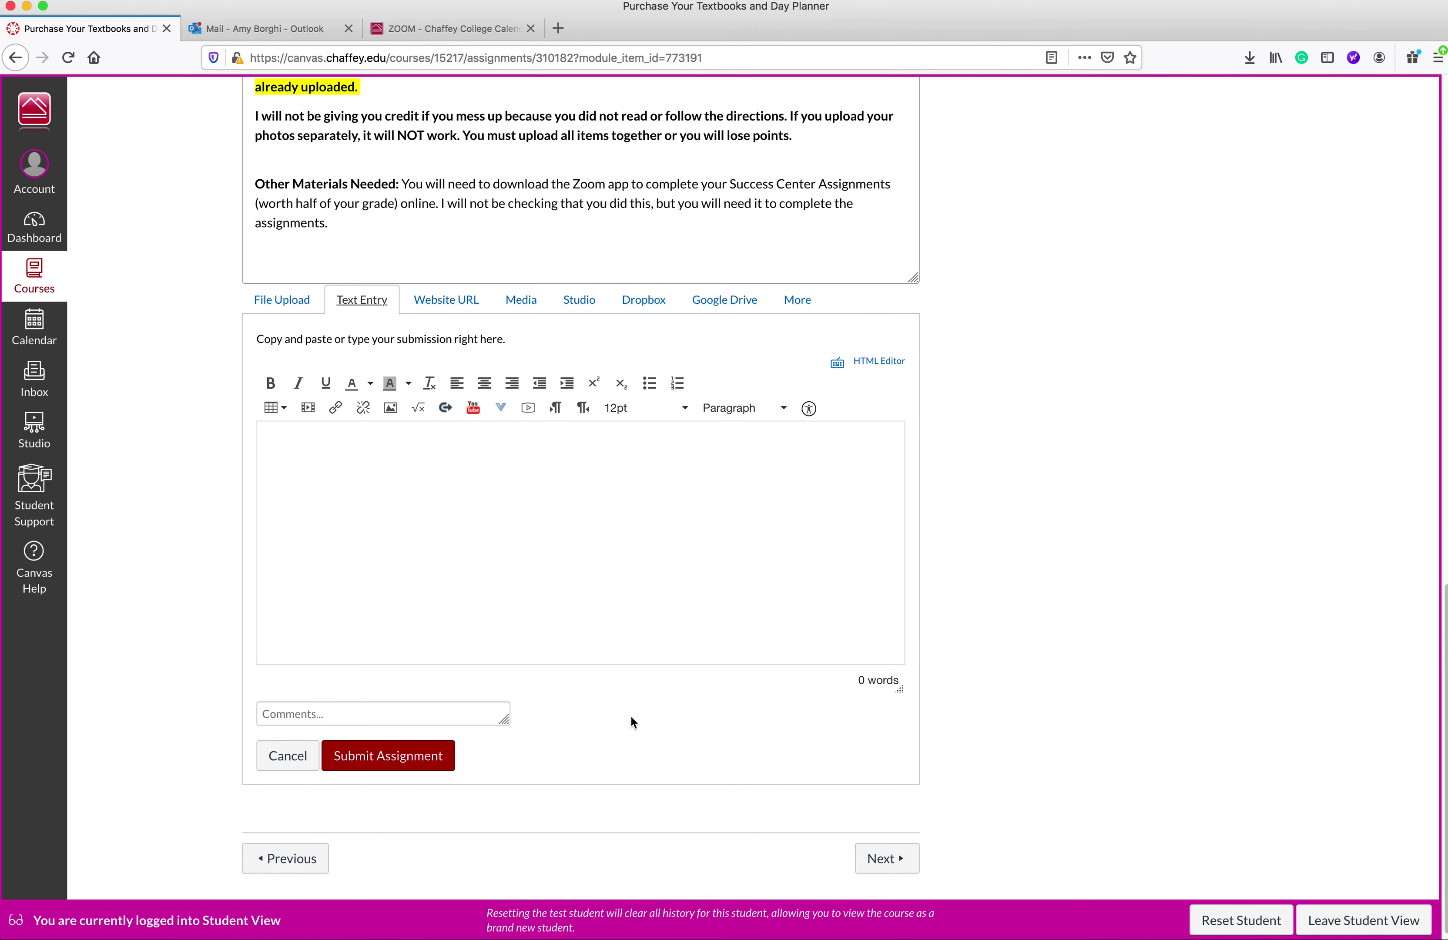
pyautogui.click(282, 300)
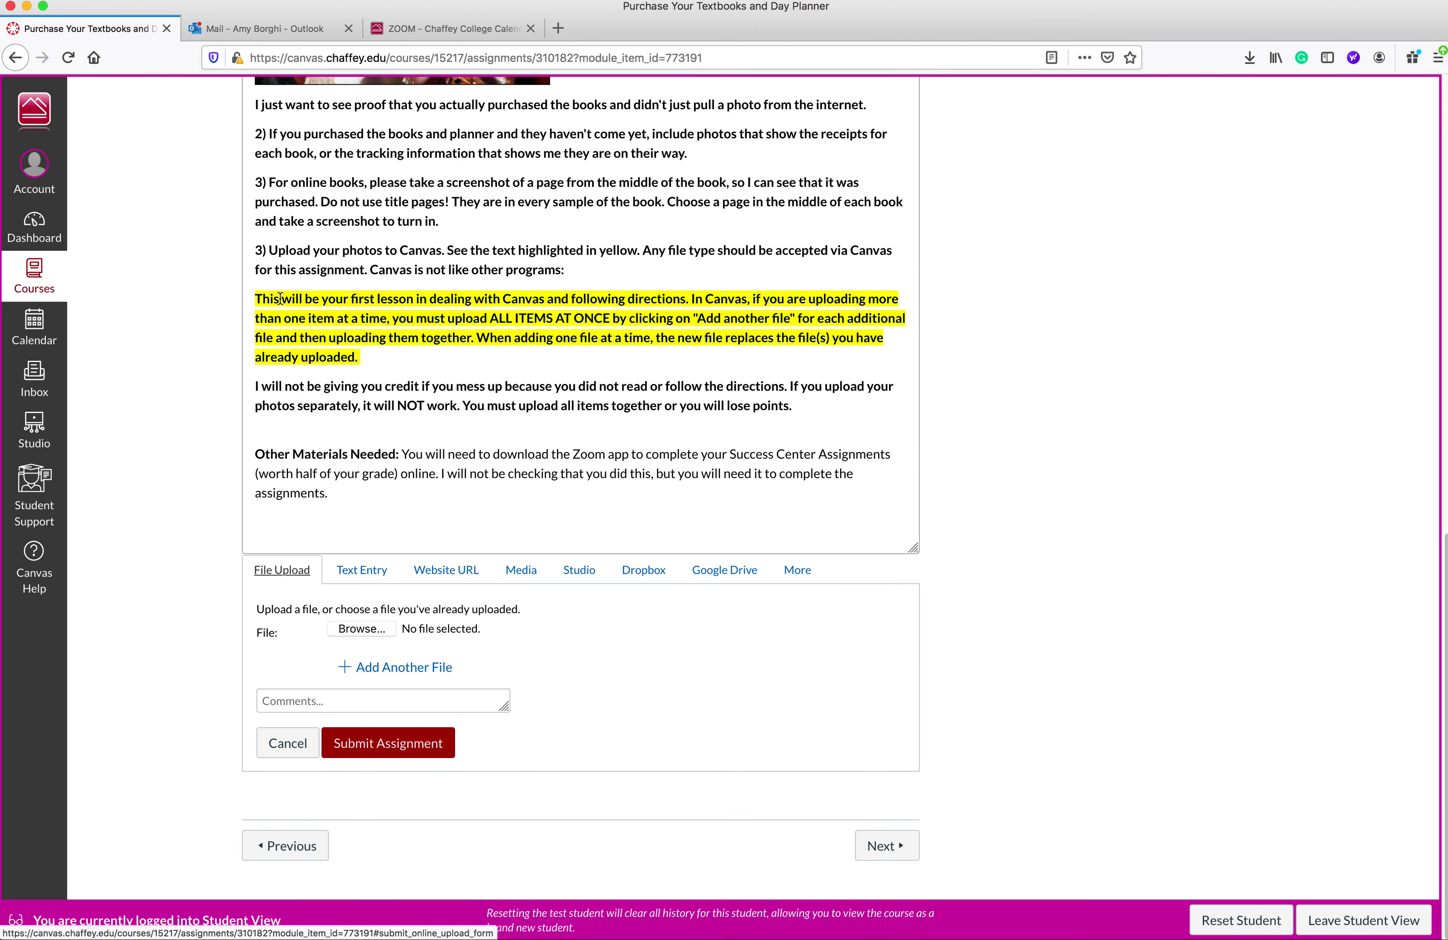
# Attach the 7.08.06 PM, 7.07.44 PM and 2020-08-15 7.34.27 PM screenshots in three file rows
pyautogui.click(373, 625)
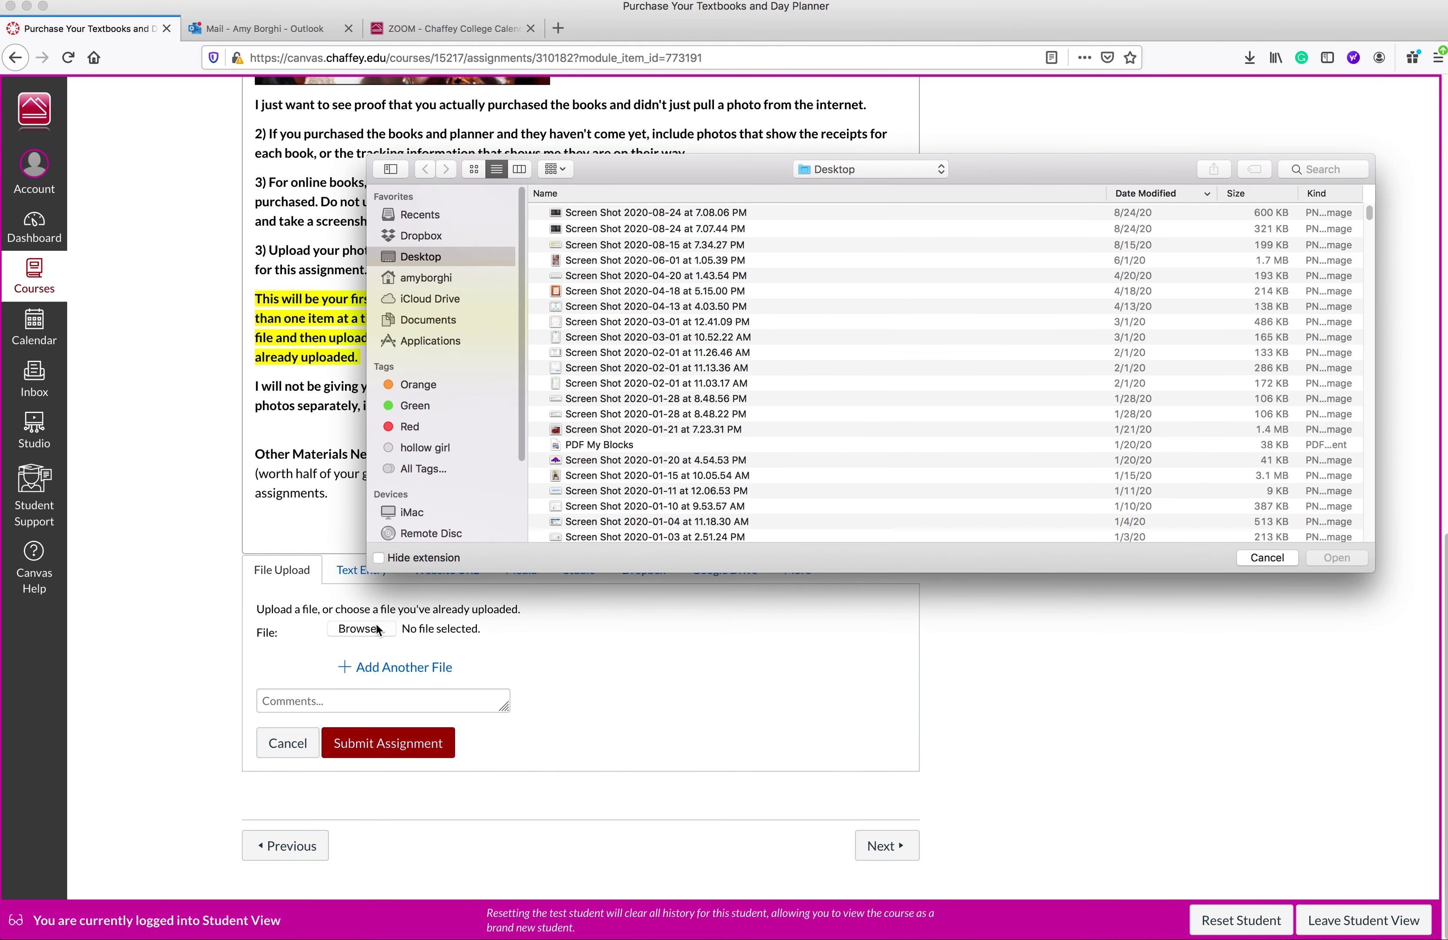
pyautogui.doubleClick(637, 211)
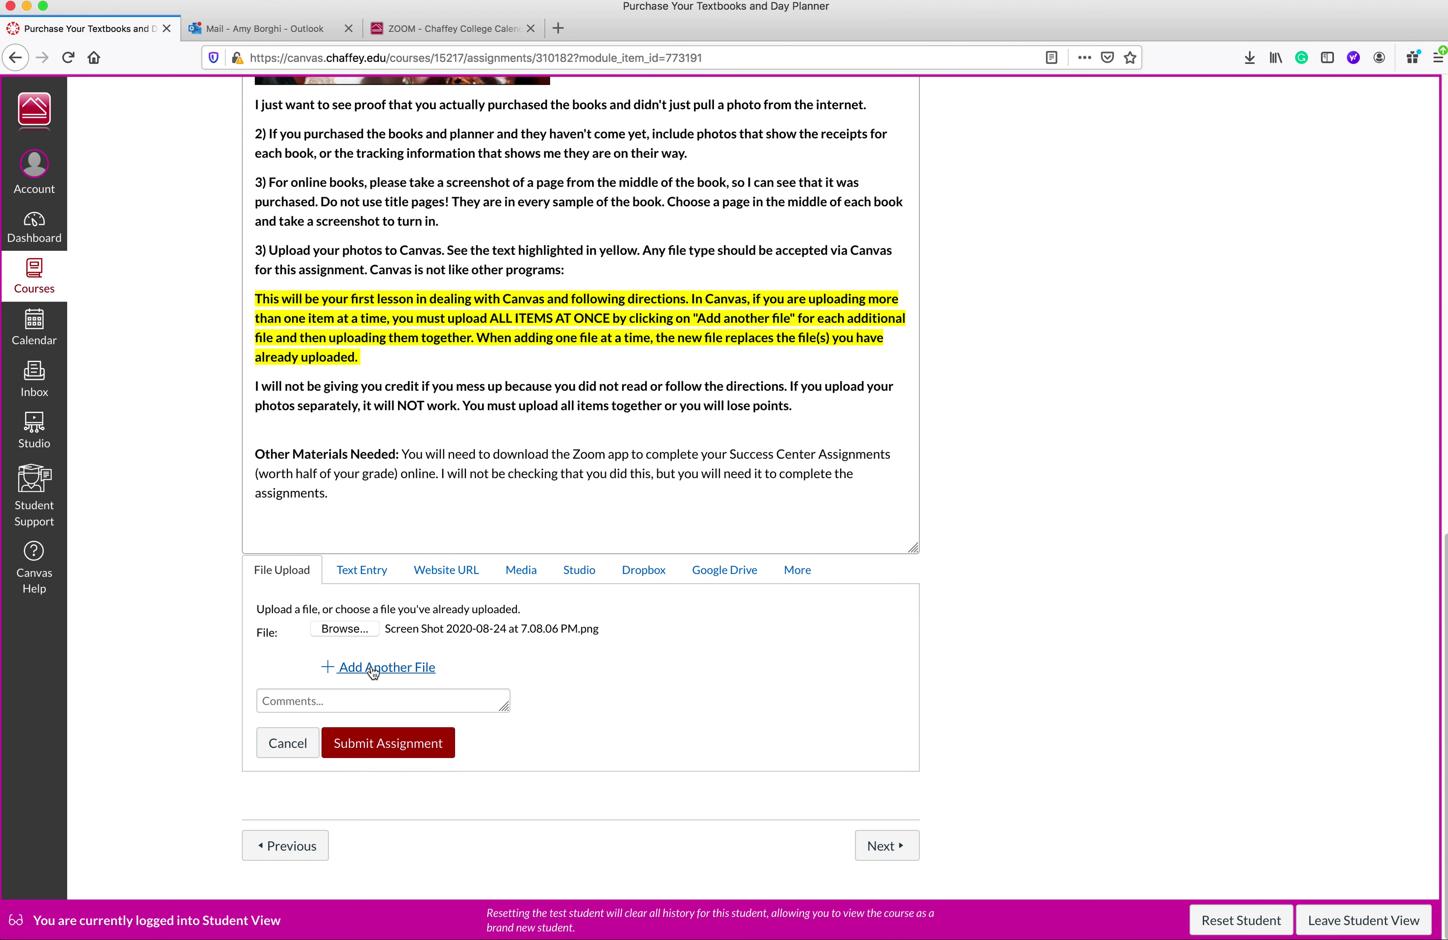
pyautogui.click(373, 668)
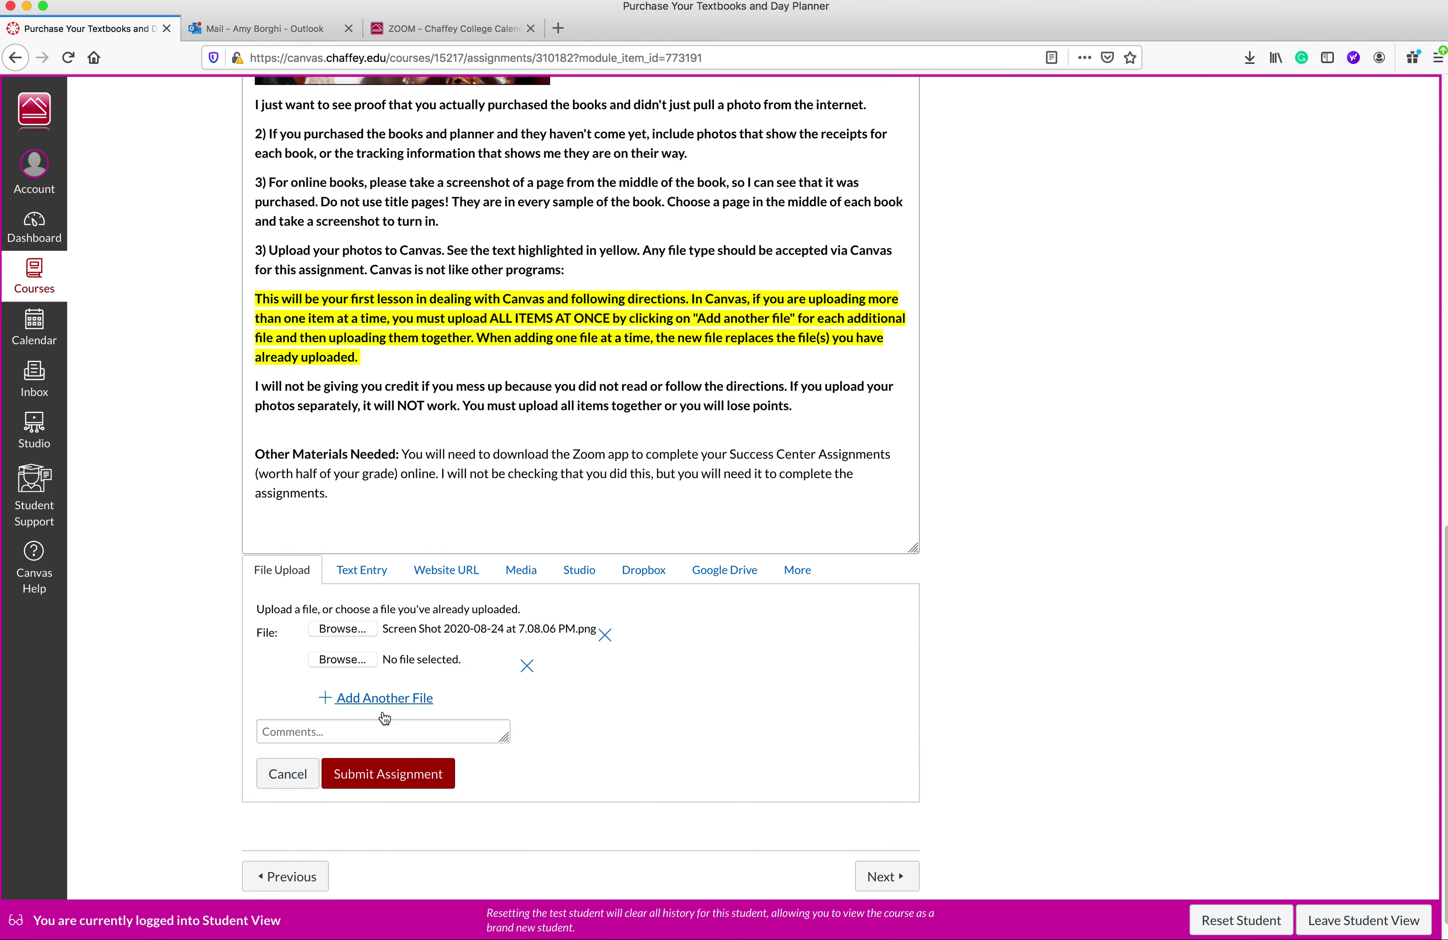
pyautogui.click(342, 660)
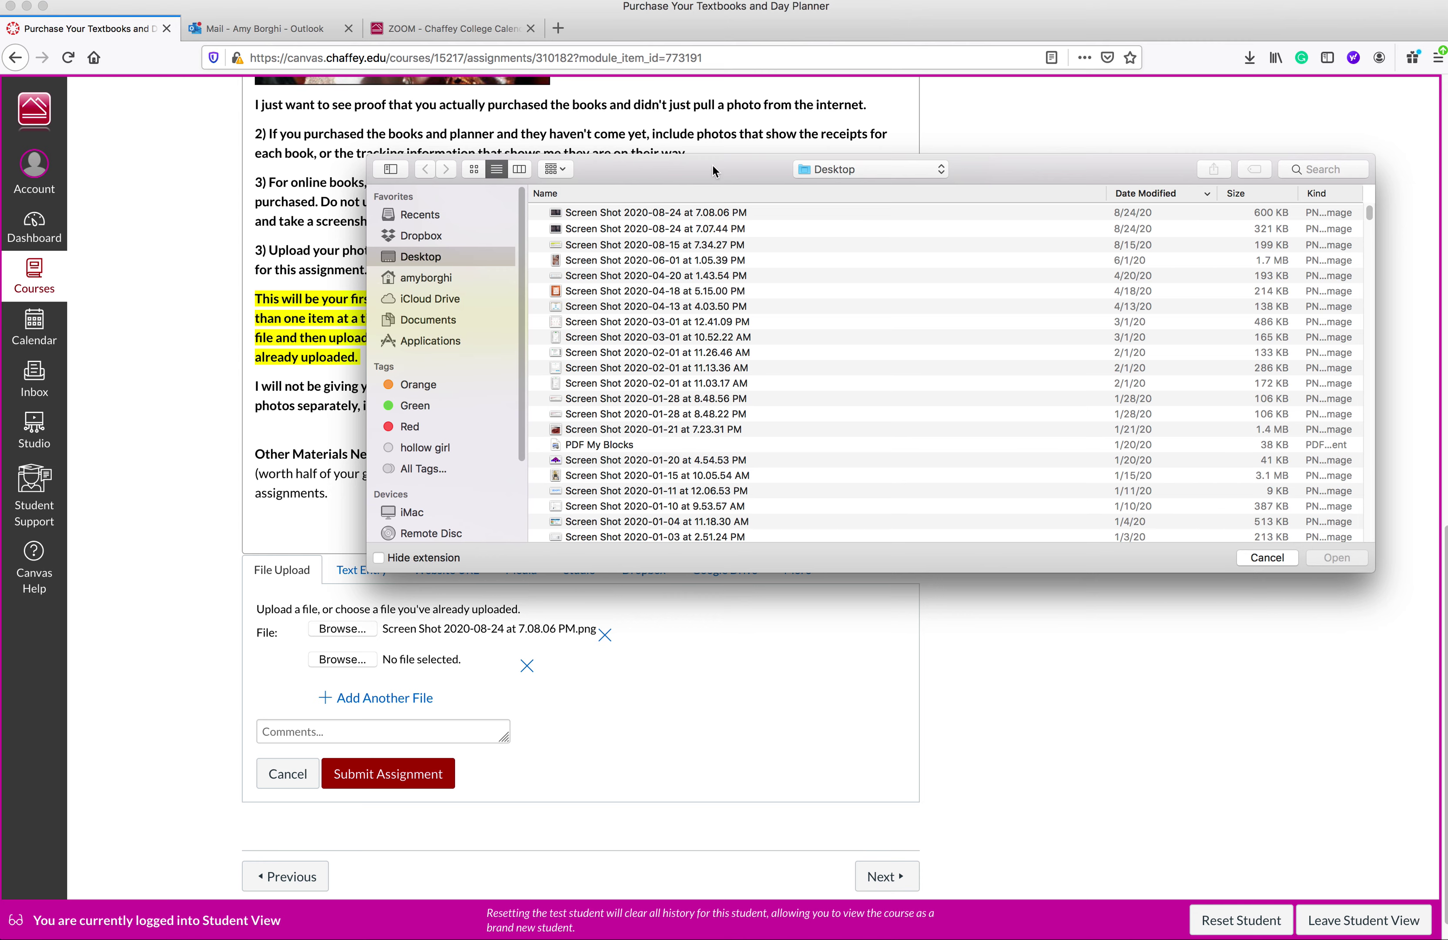
pyautogui.doubleClick(629, 230)
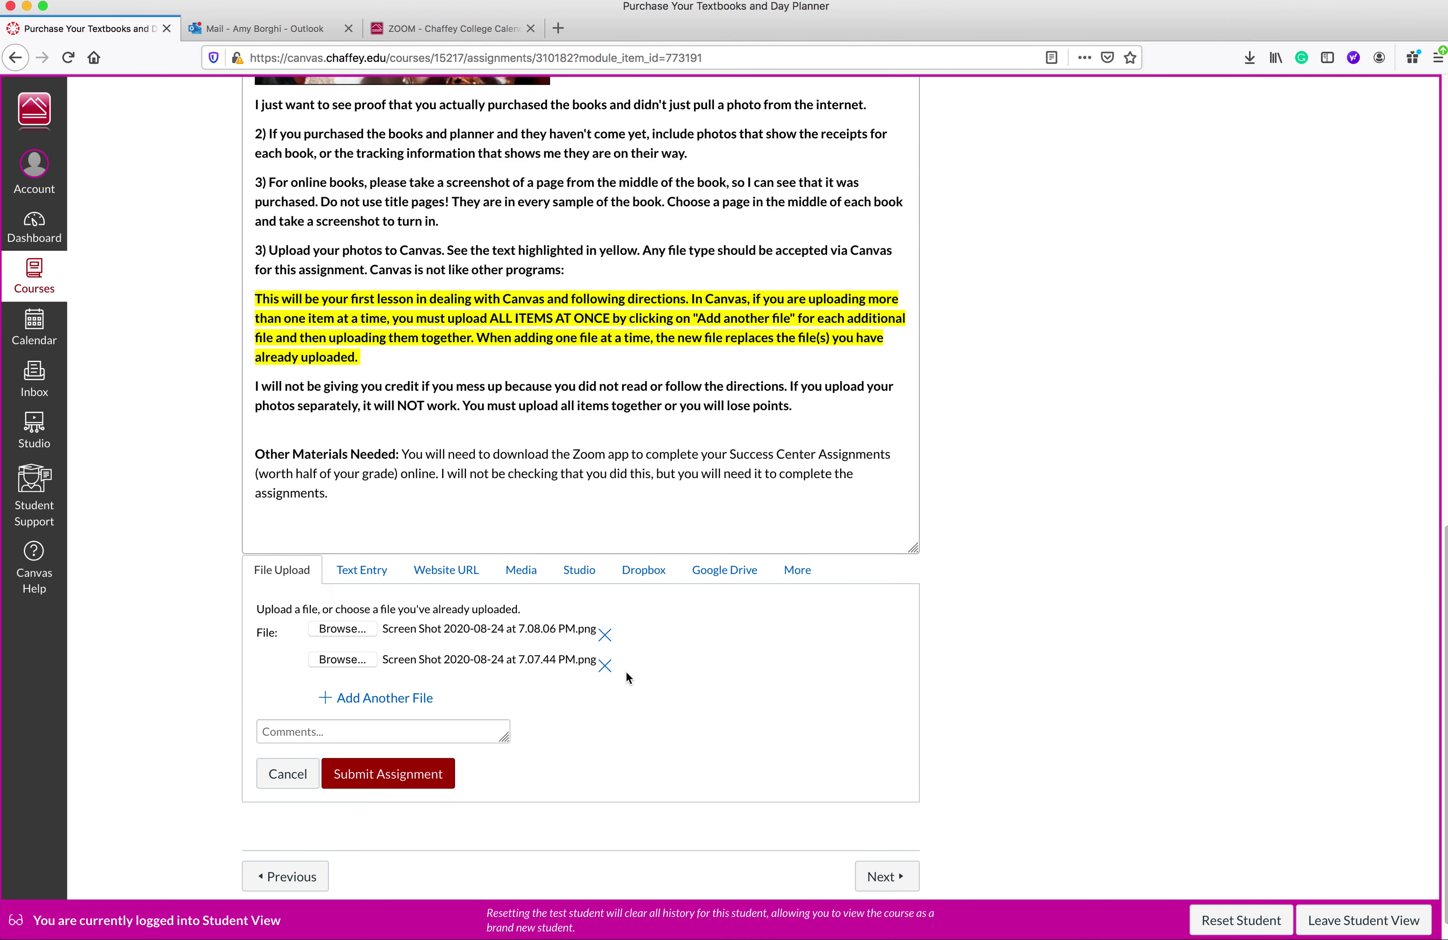
pyautogui.scroll(-1, 610, 671)
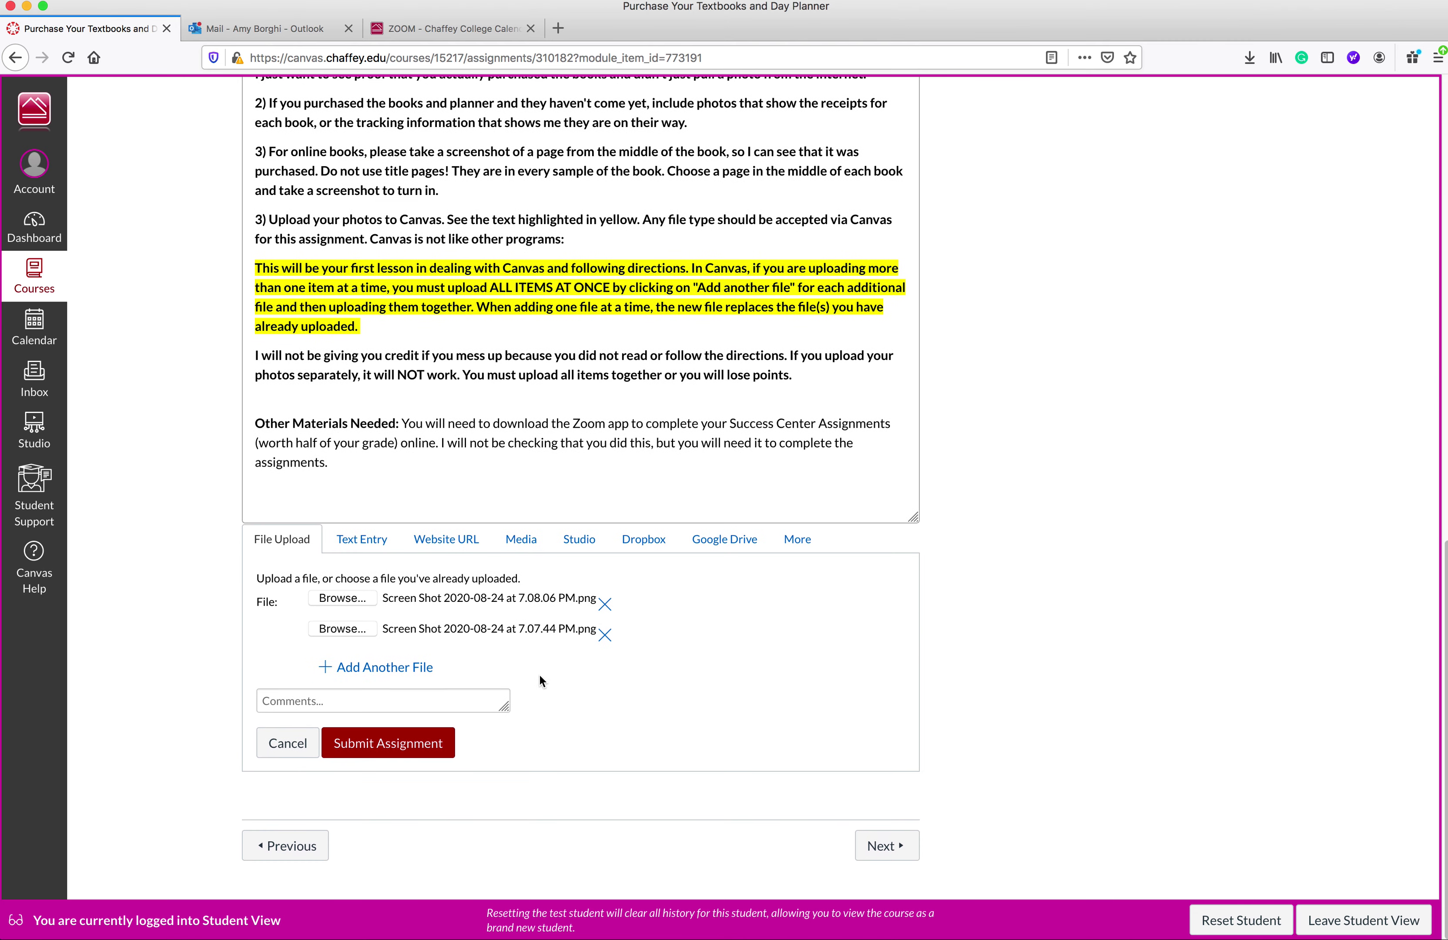
pyautogui.click(374, 668)
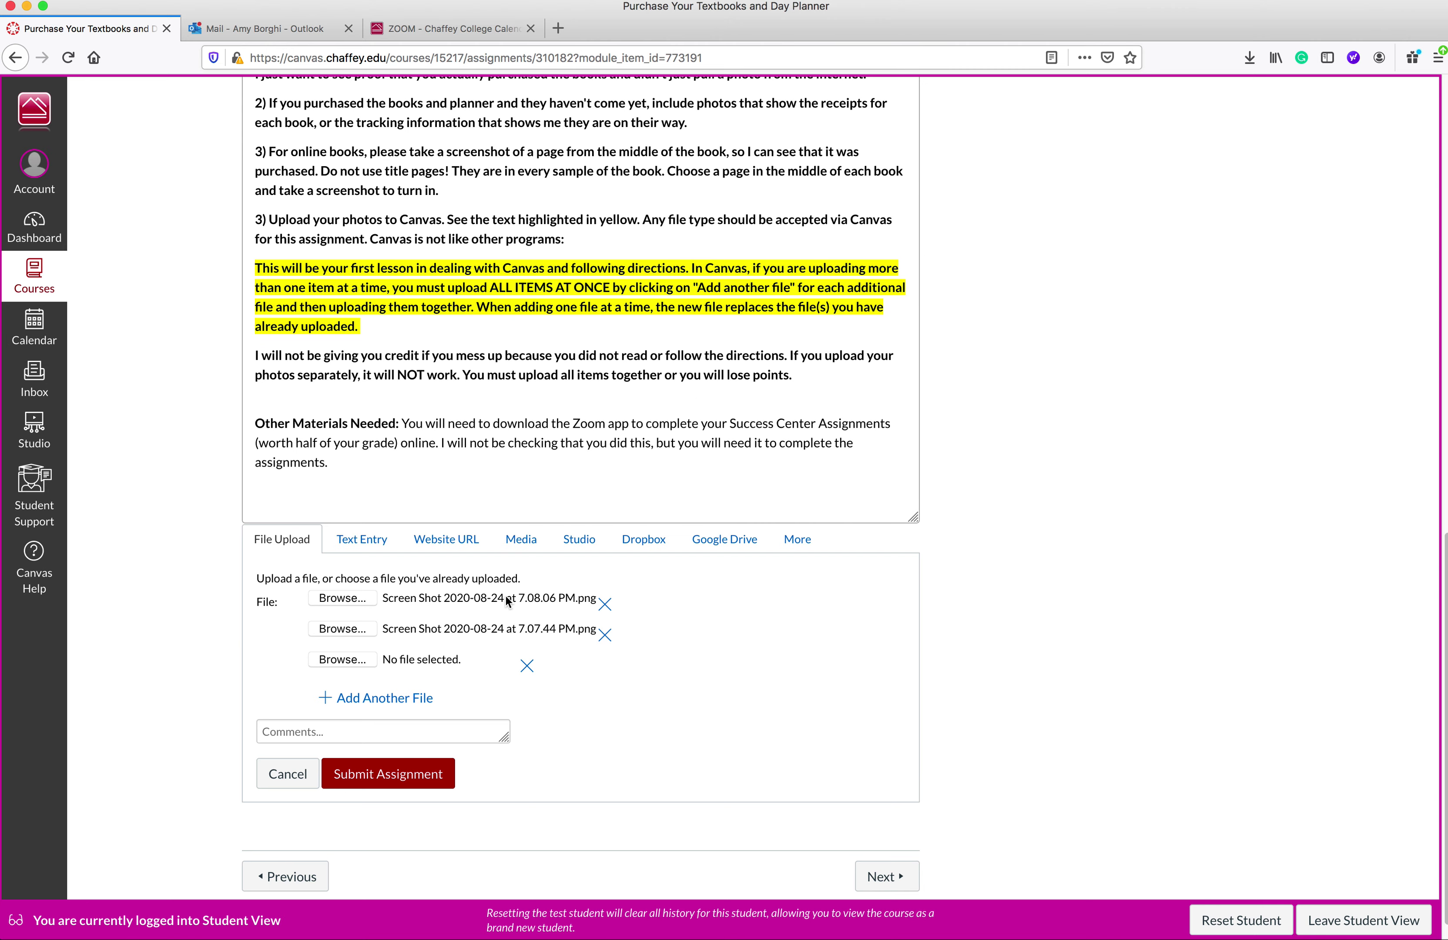
pyautogui.click(342, 661)
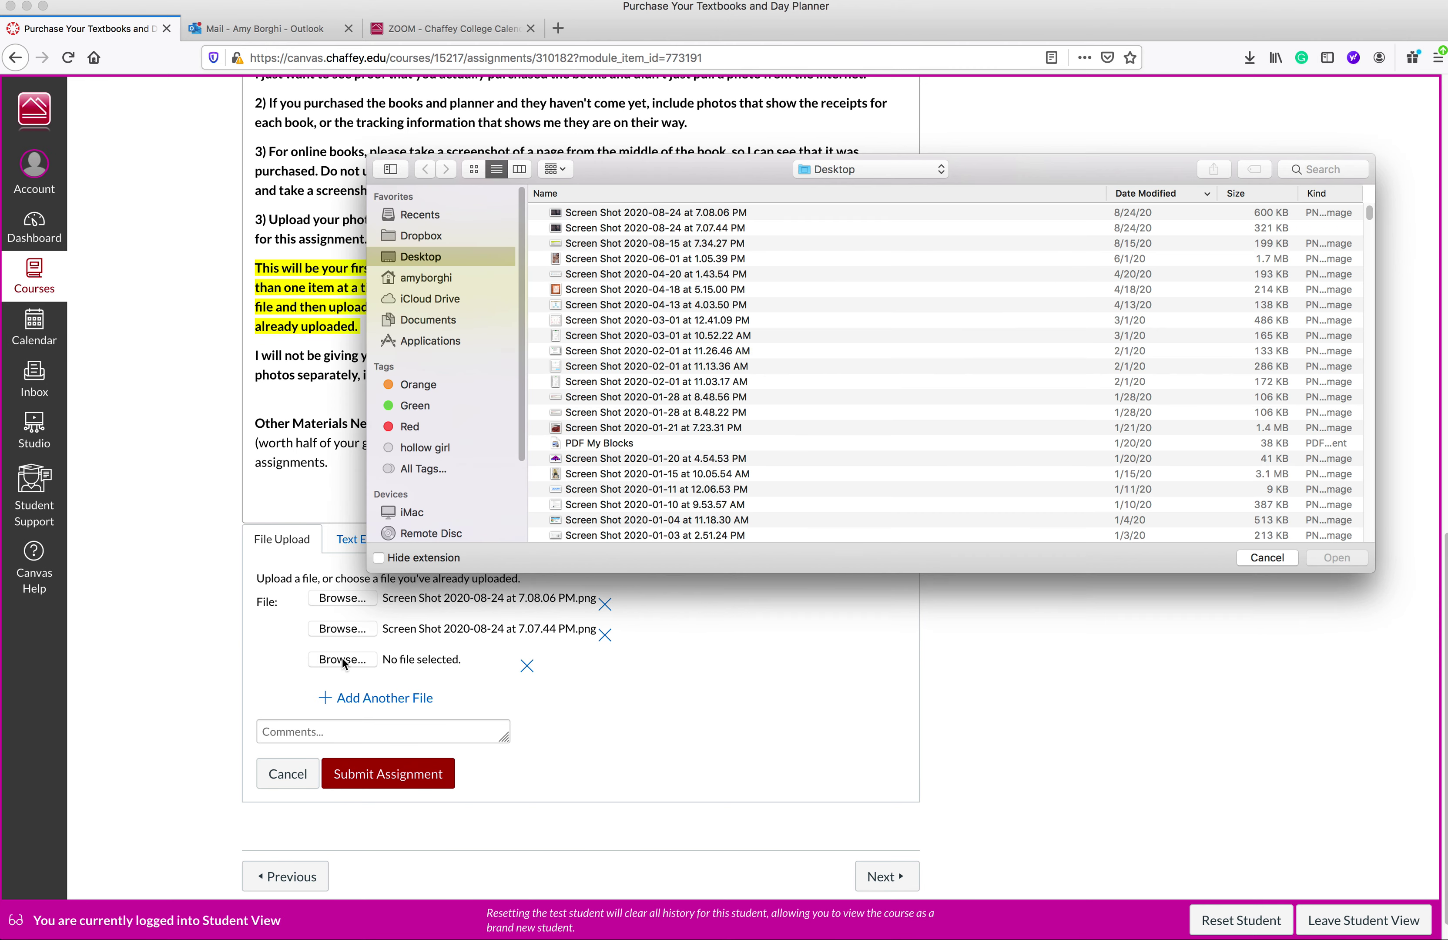
pyautogui.doubleClick(621, 247)
pyautogui.scroll(-1, 675, 610)
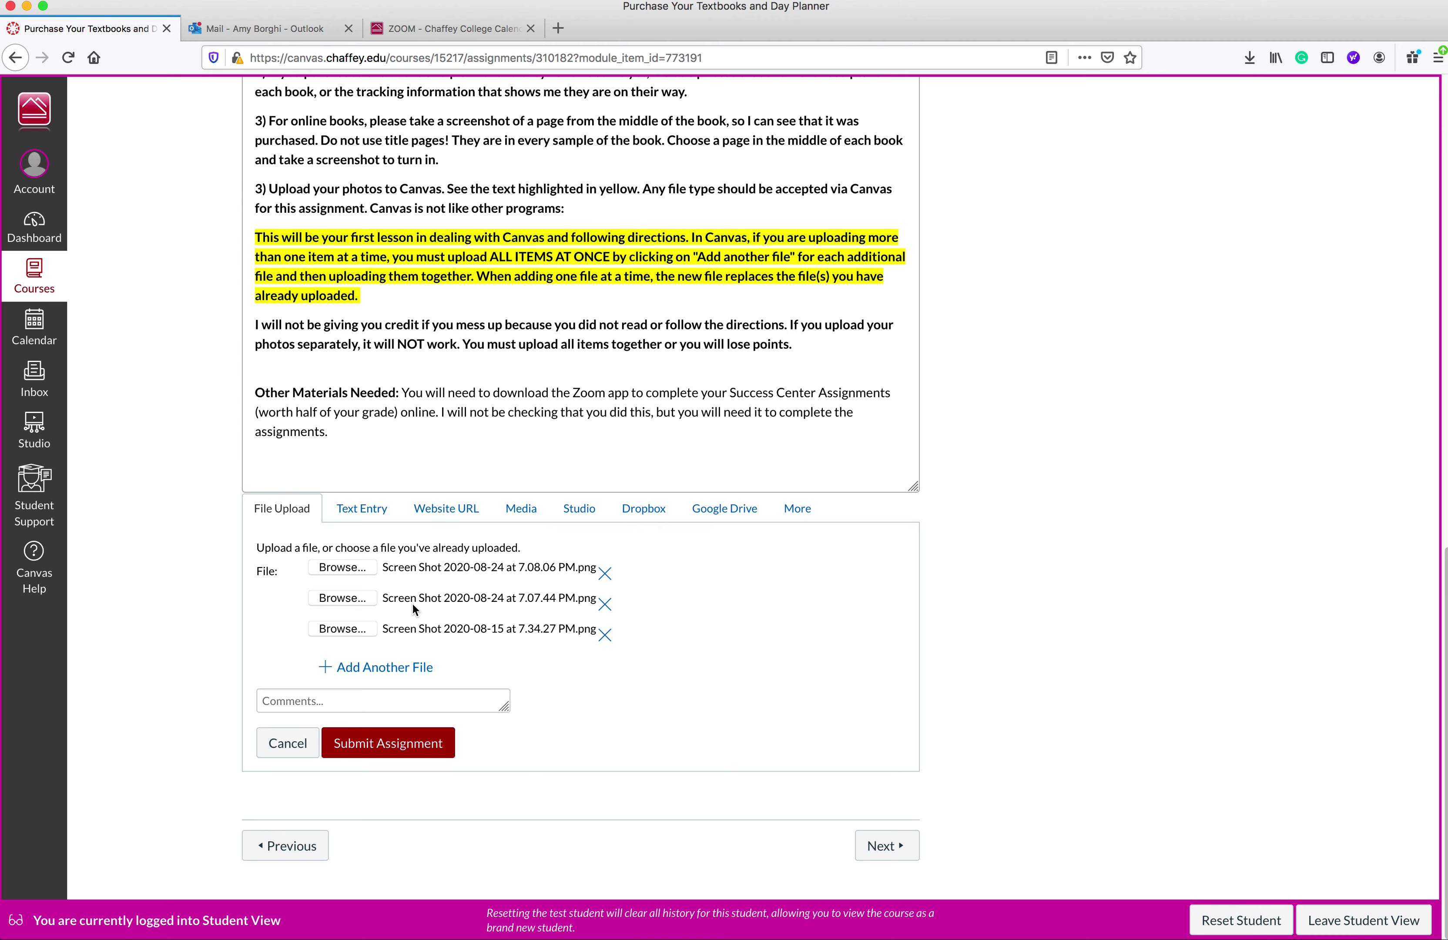
# Comment that both books are in the first picture, the day planner in the second, and receipts in the third
pyautogui.click(345, 698)
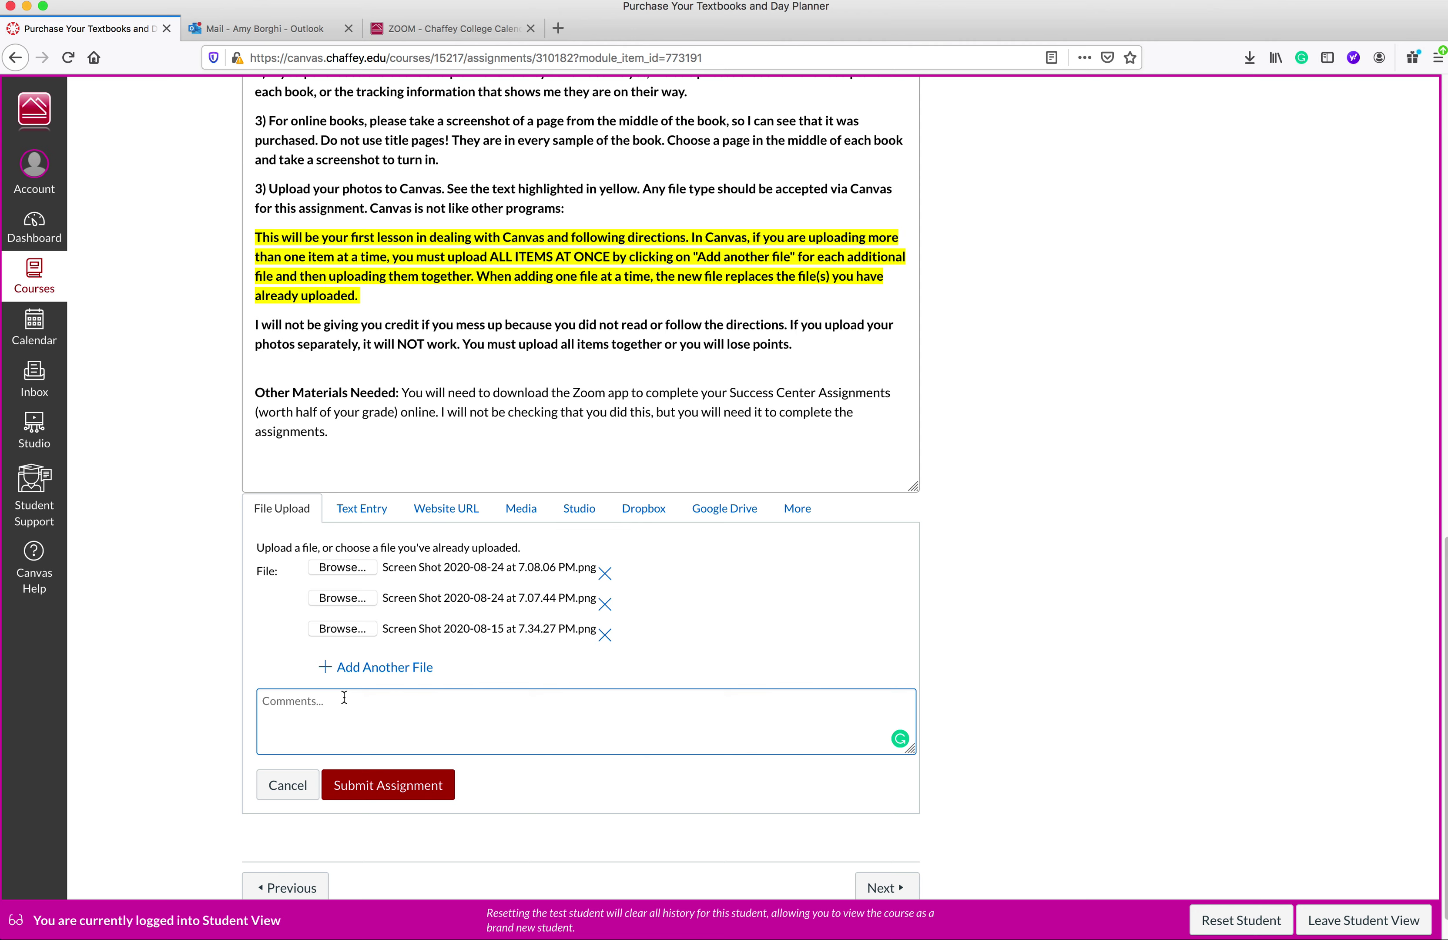
pyautogui.write('I put both books in the first picture')
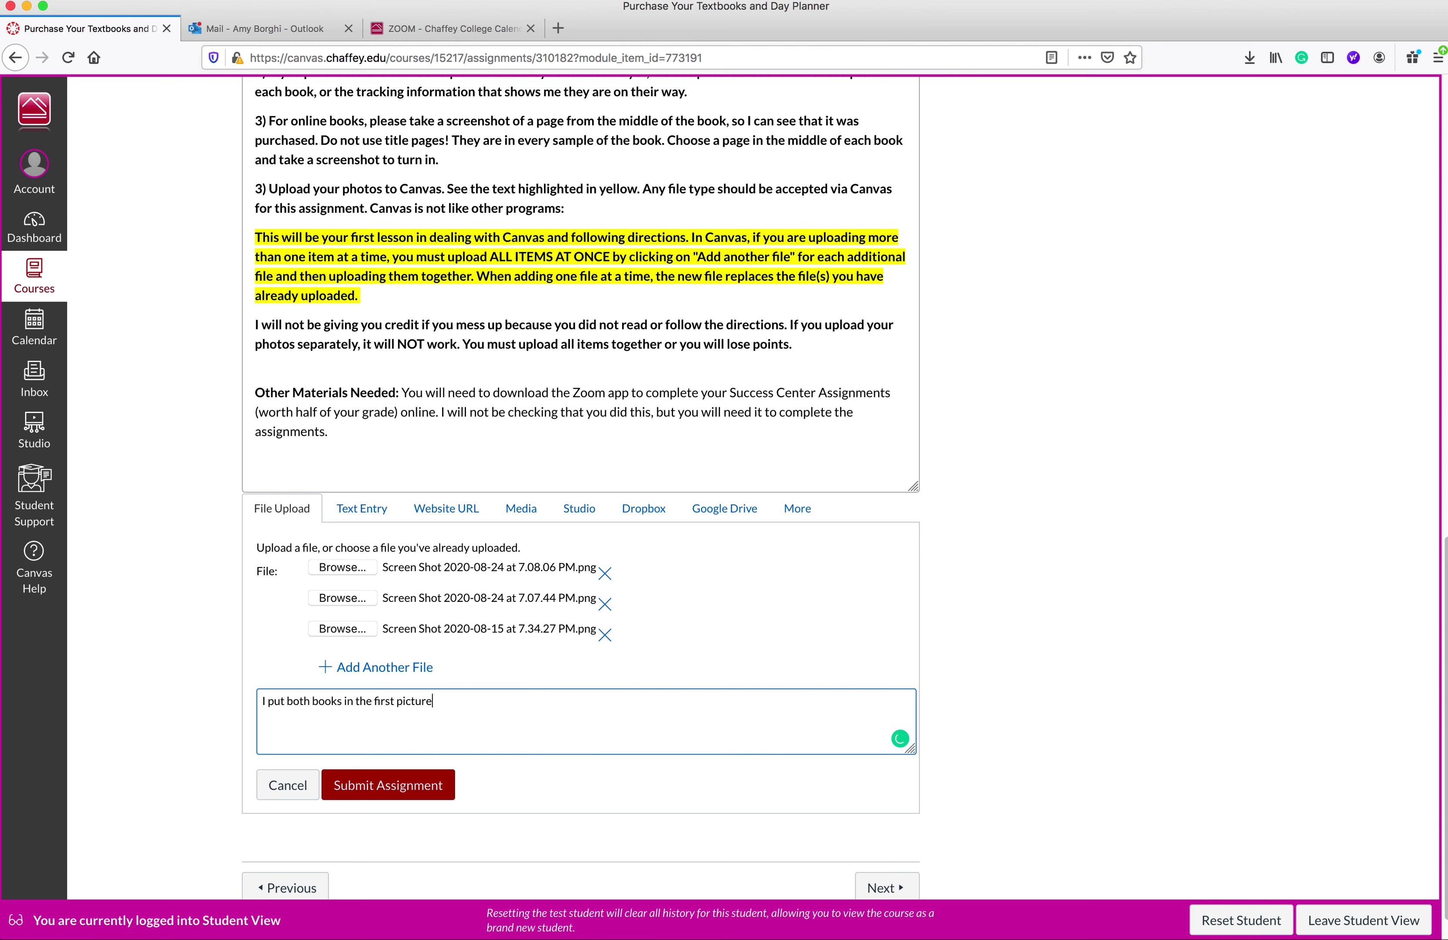
pyautogui.write('. The day planner is in the second picture')
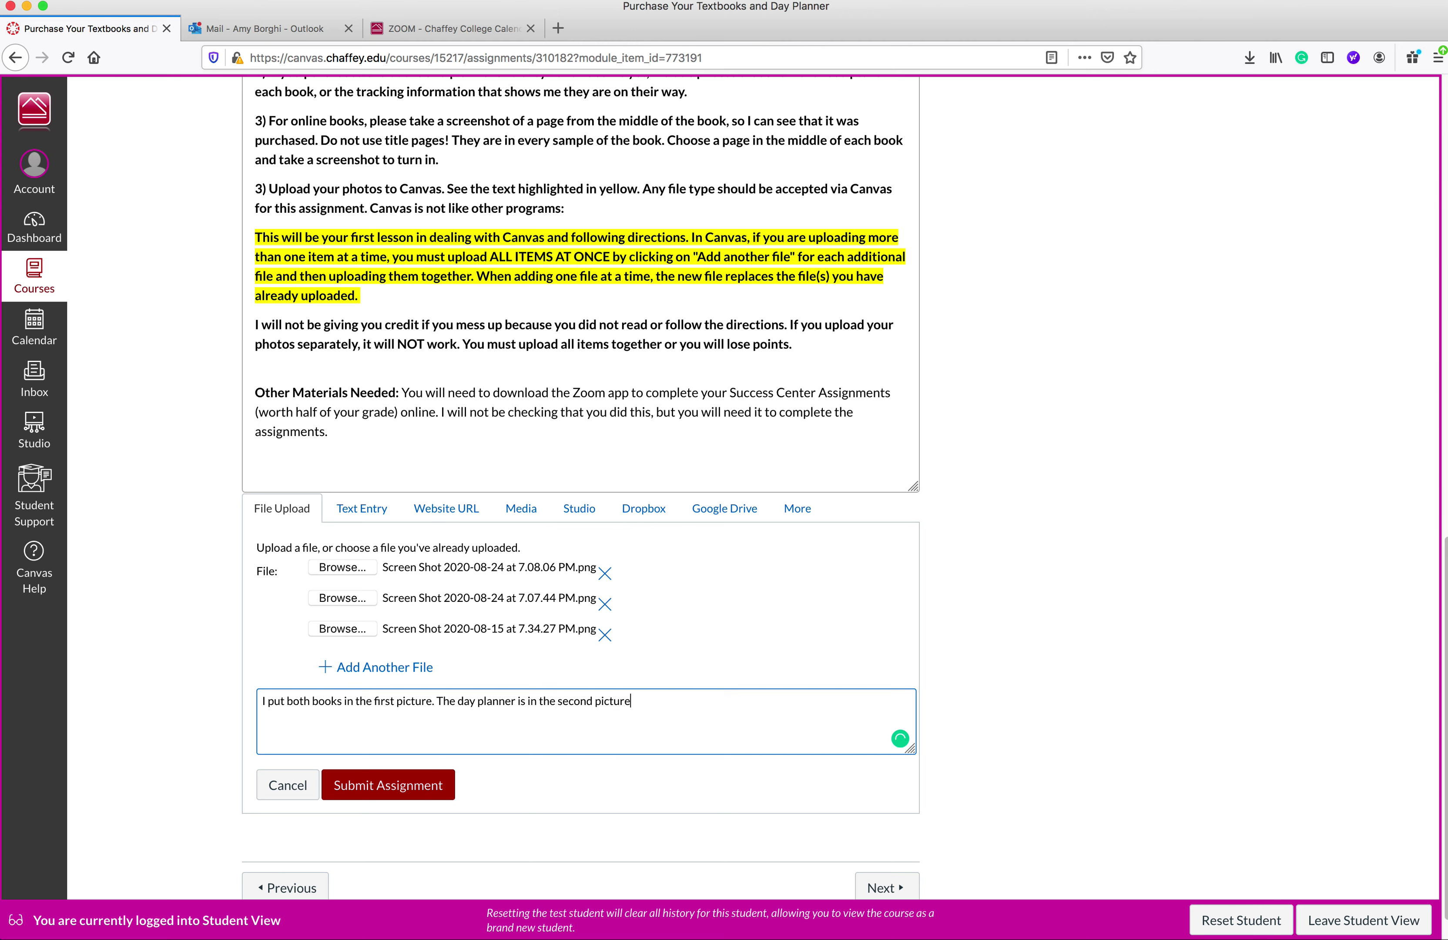
pyautogui.write('. The third picture is the receipts.')
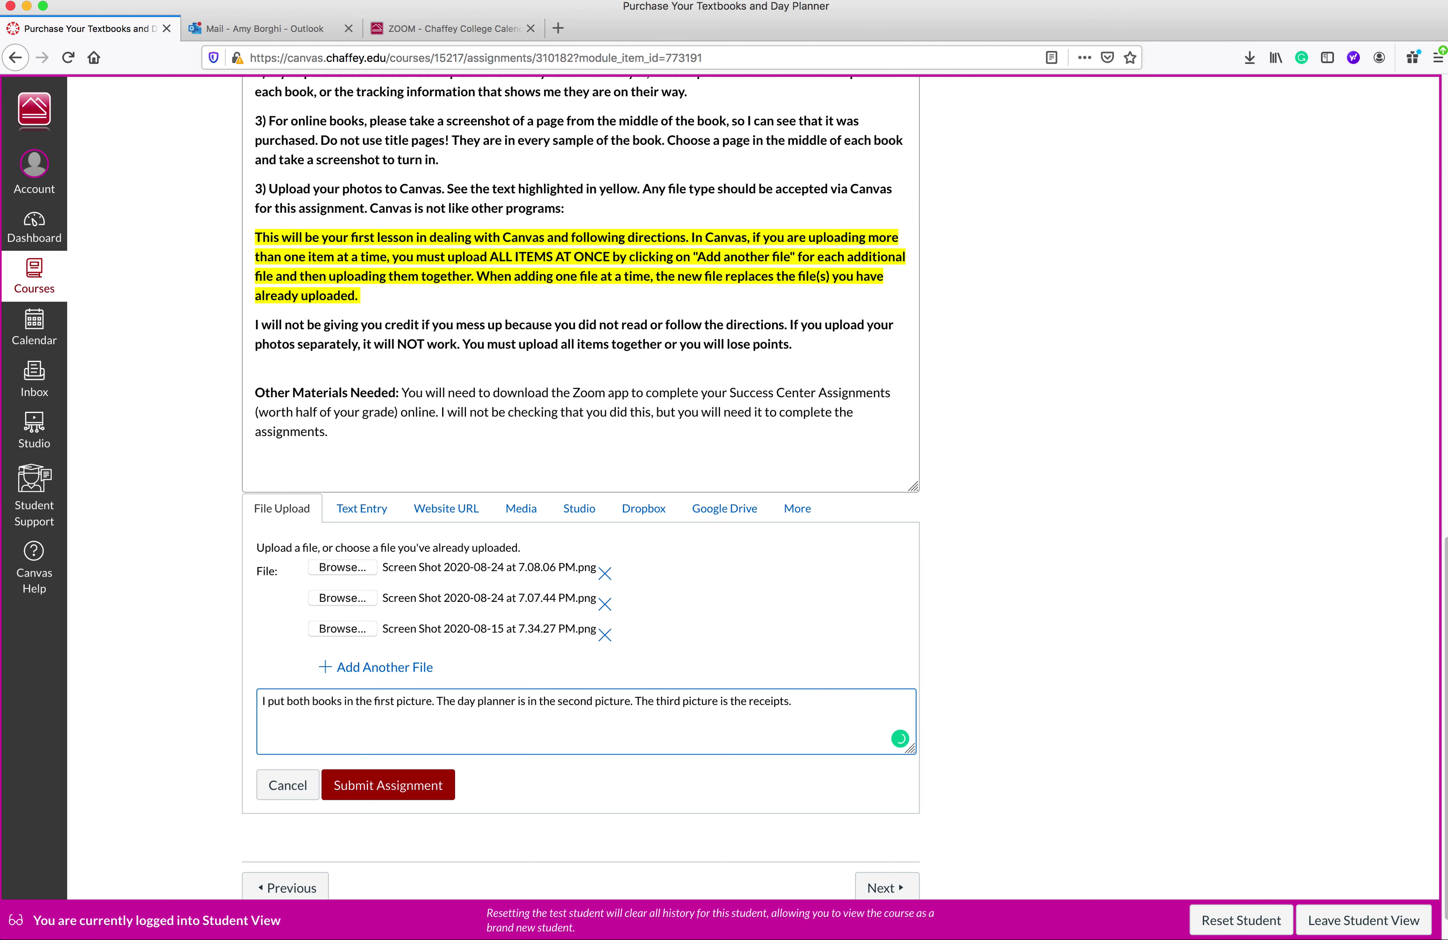
pyautogui.write(' Thanks!')
# Submit the assignment and review the Submitted panel listing three screenshots and the comment
pyautogui.click(428, 787)
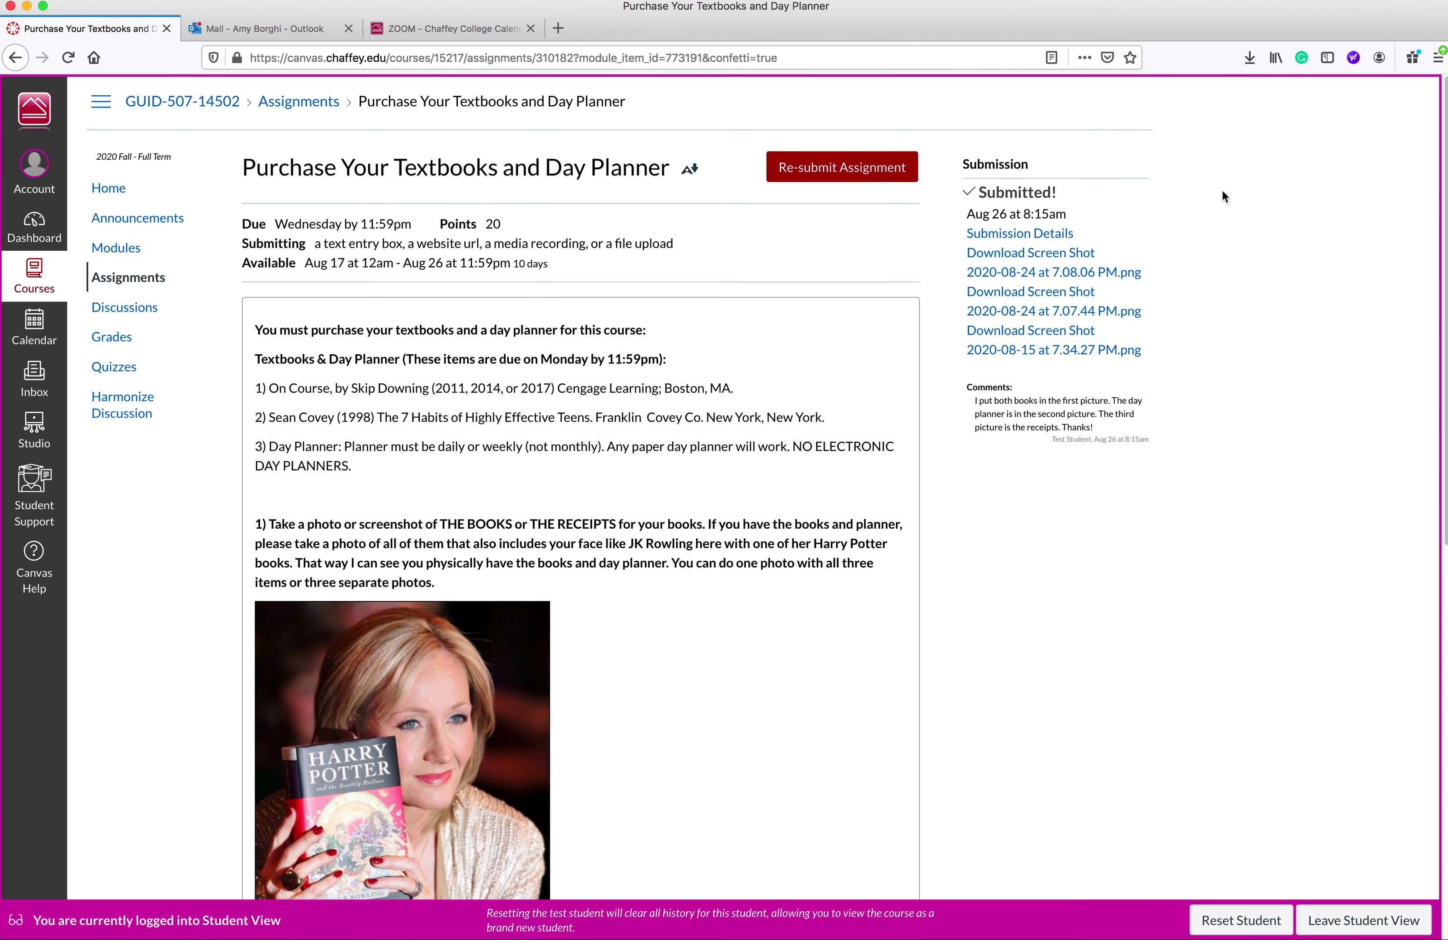
pyautogui.scroll(-1, 1222, 190)
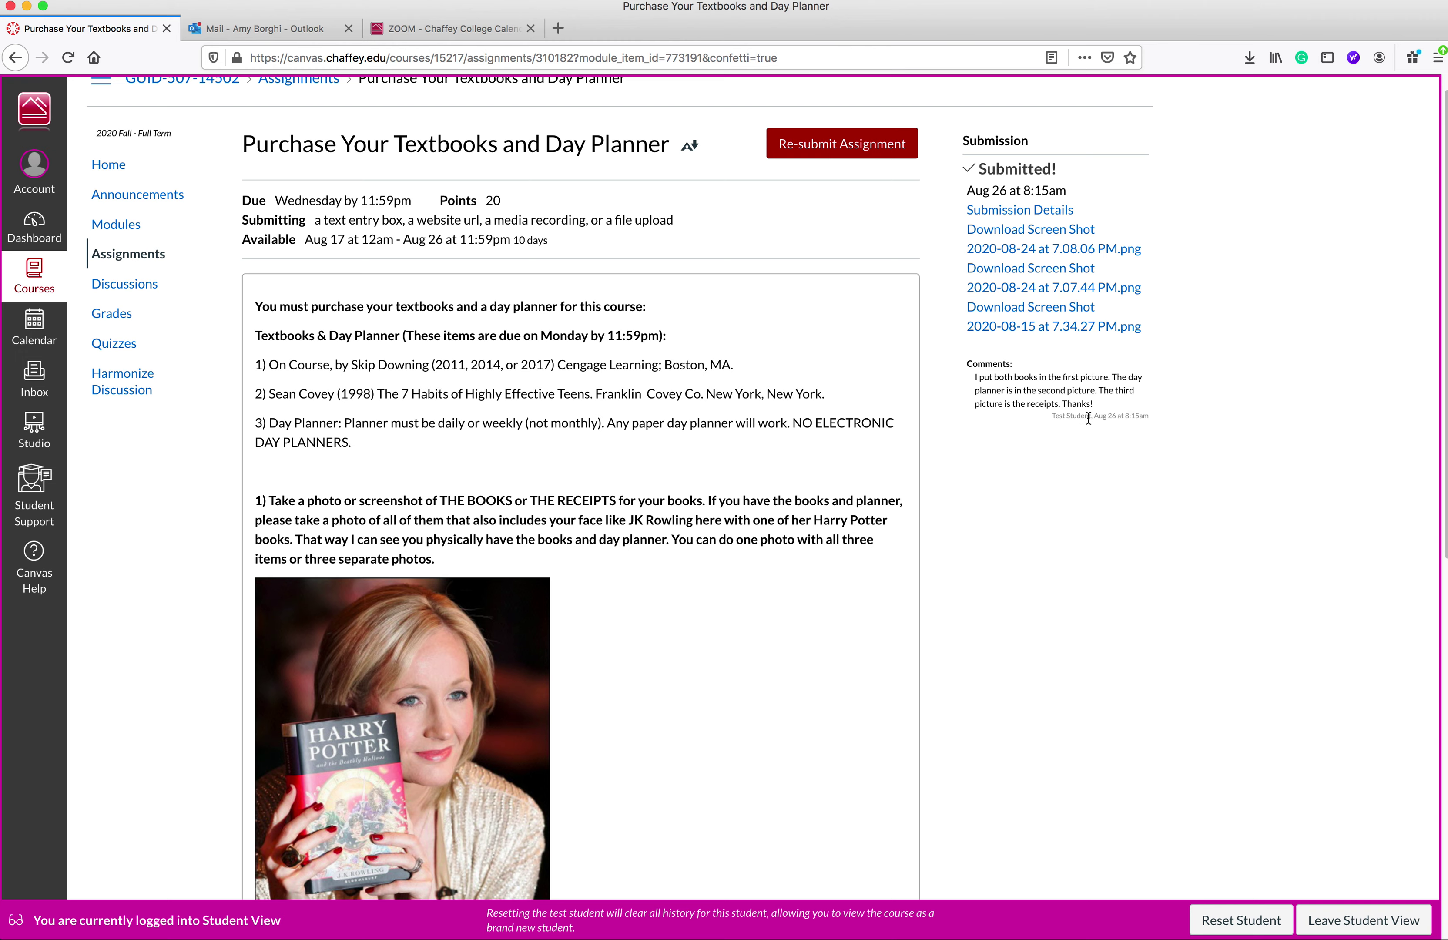
pyautogui.scroll(-2, 1088, 419)
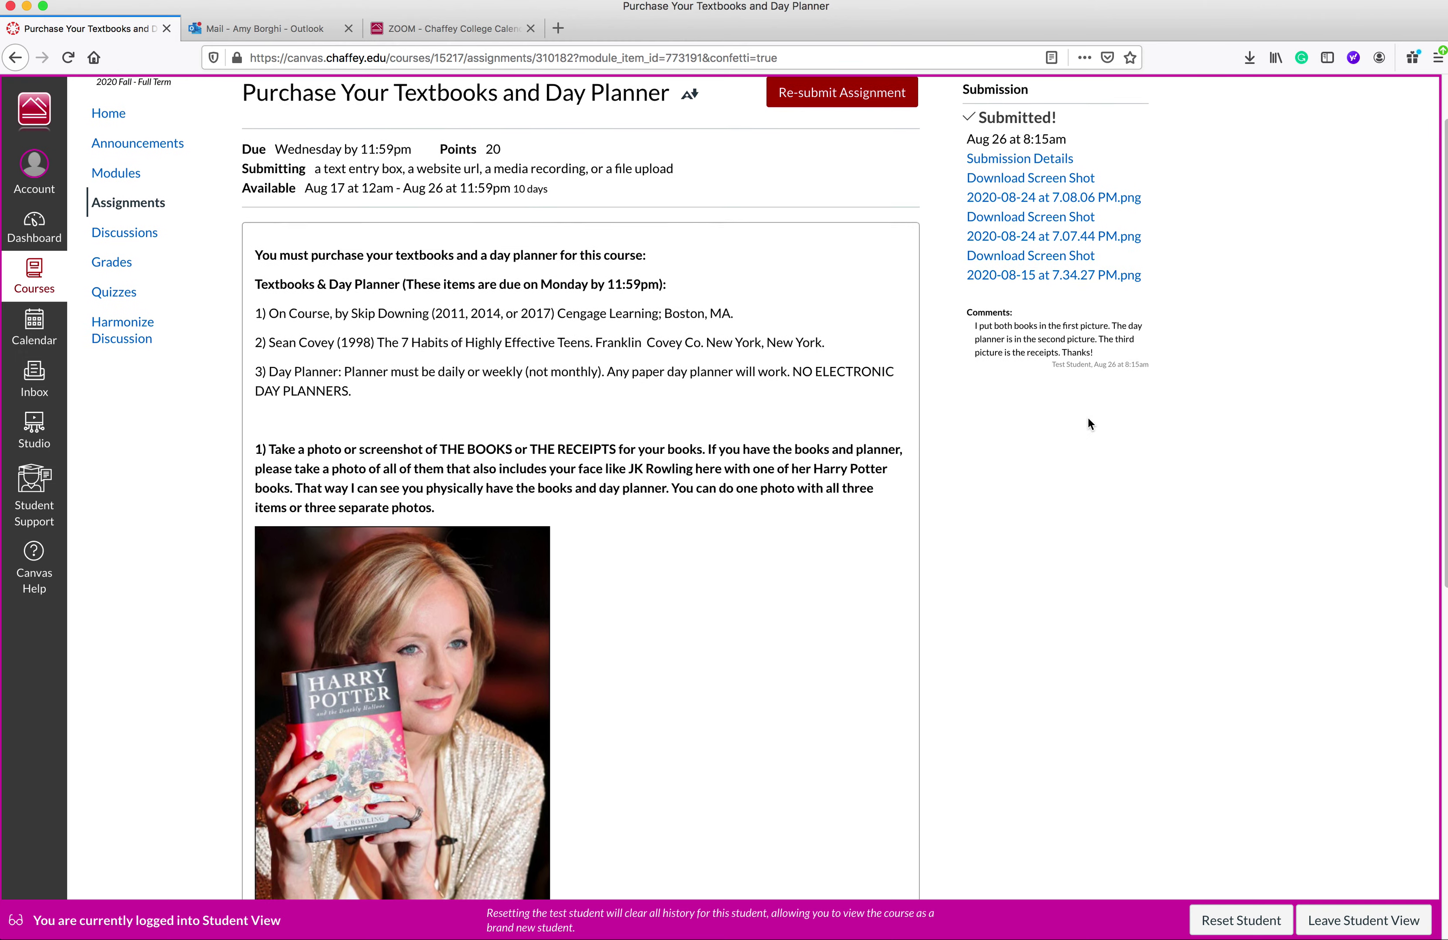
pyautogui.scroll(3, 1089, 423)
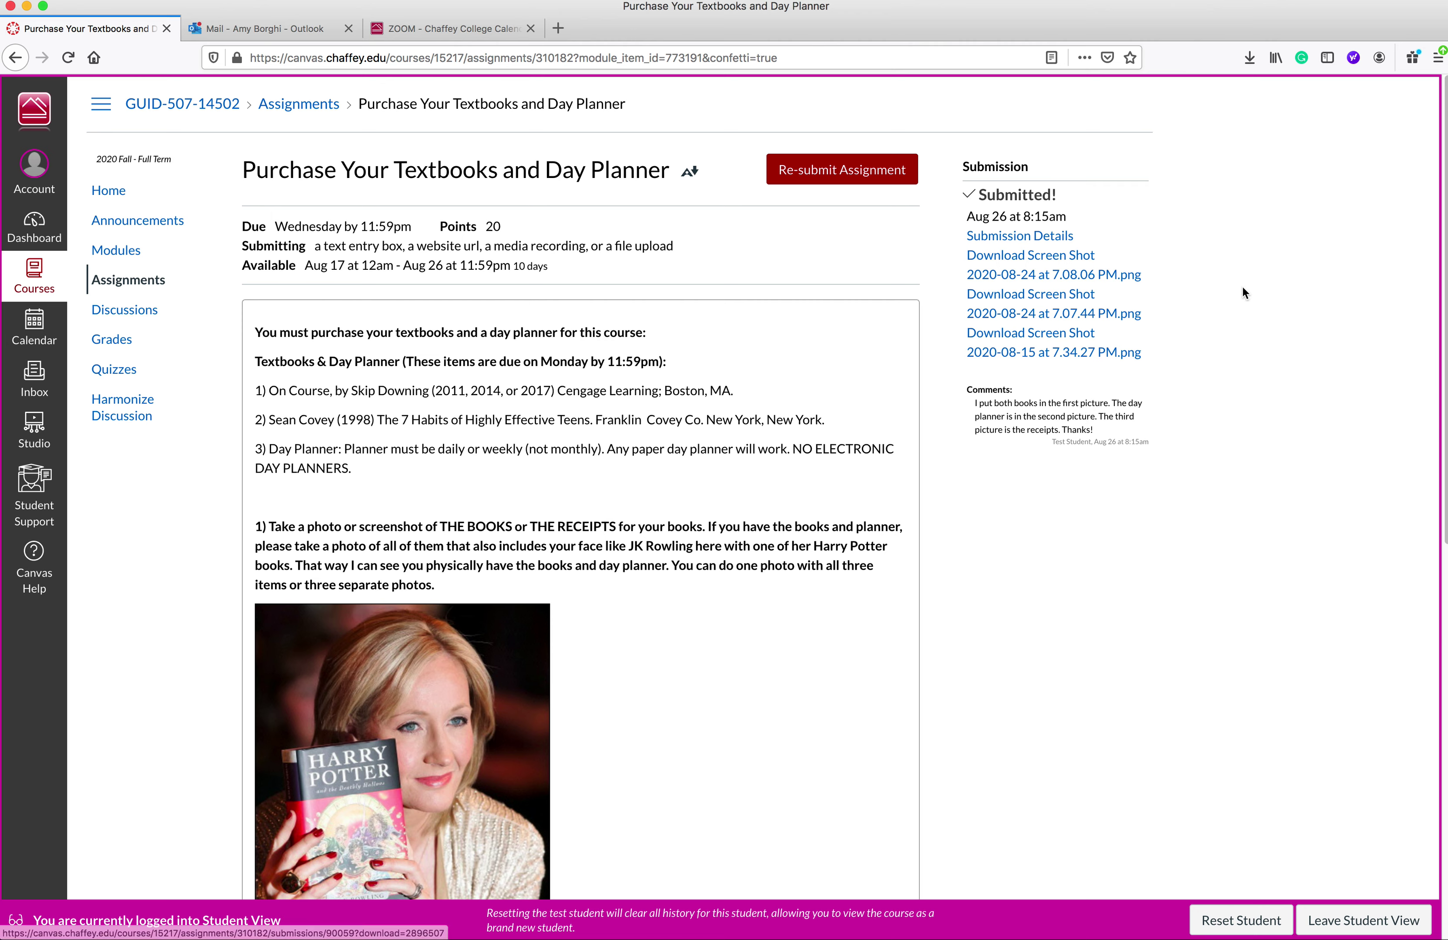
pyautogui.scroll(-2, 1233, 302)
pyautogui.scroll(2, 1234, 302)
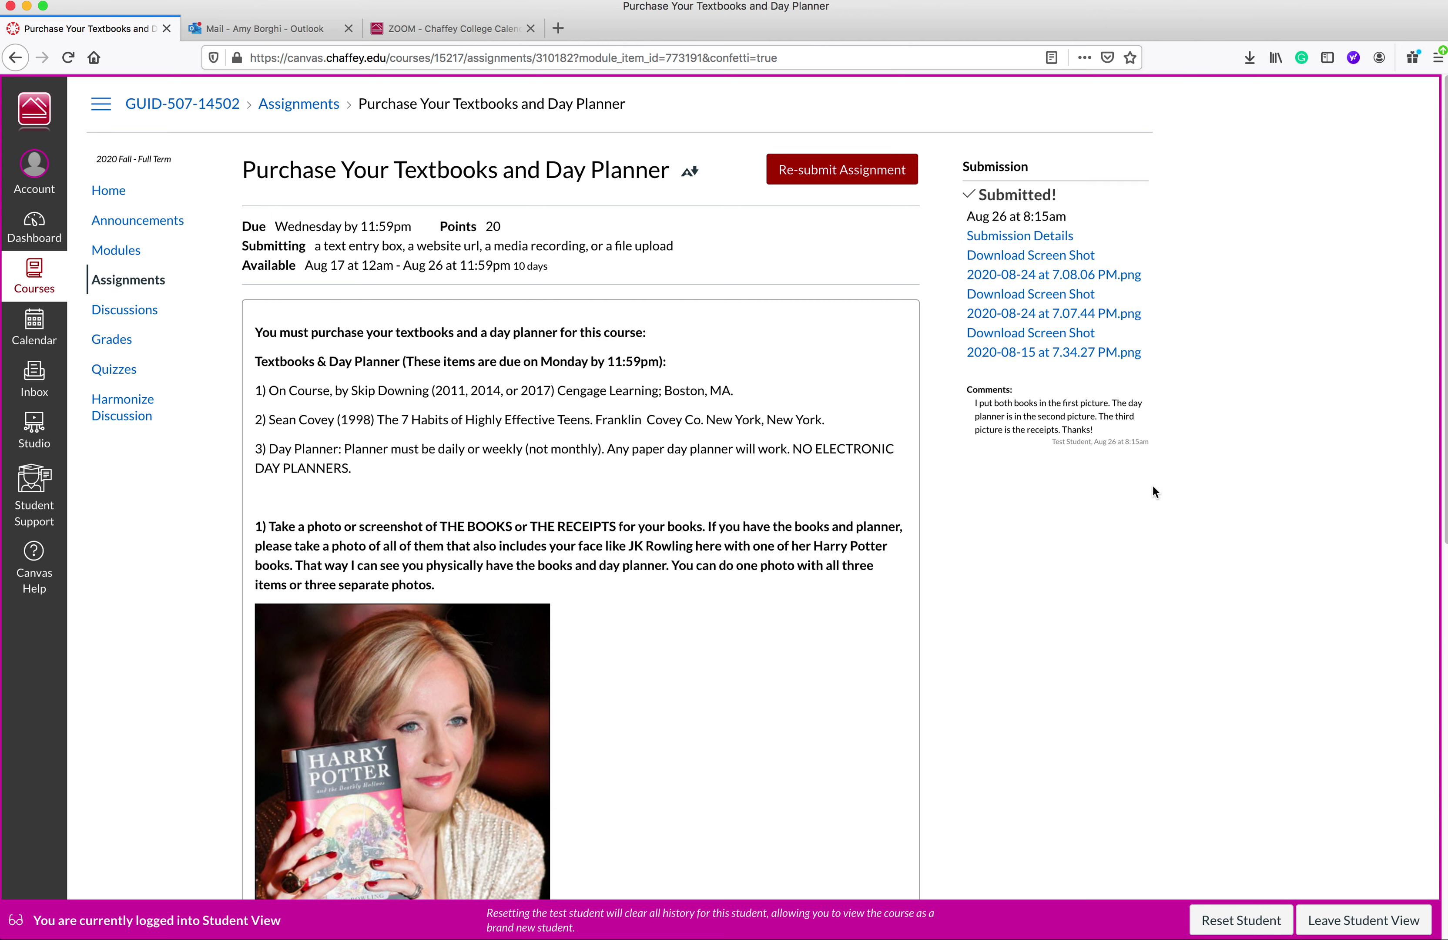
# Start a resubmission and attach the 2020-08-24 at 7.08.06 PM screenshot
pyautogui.click(839, 172)
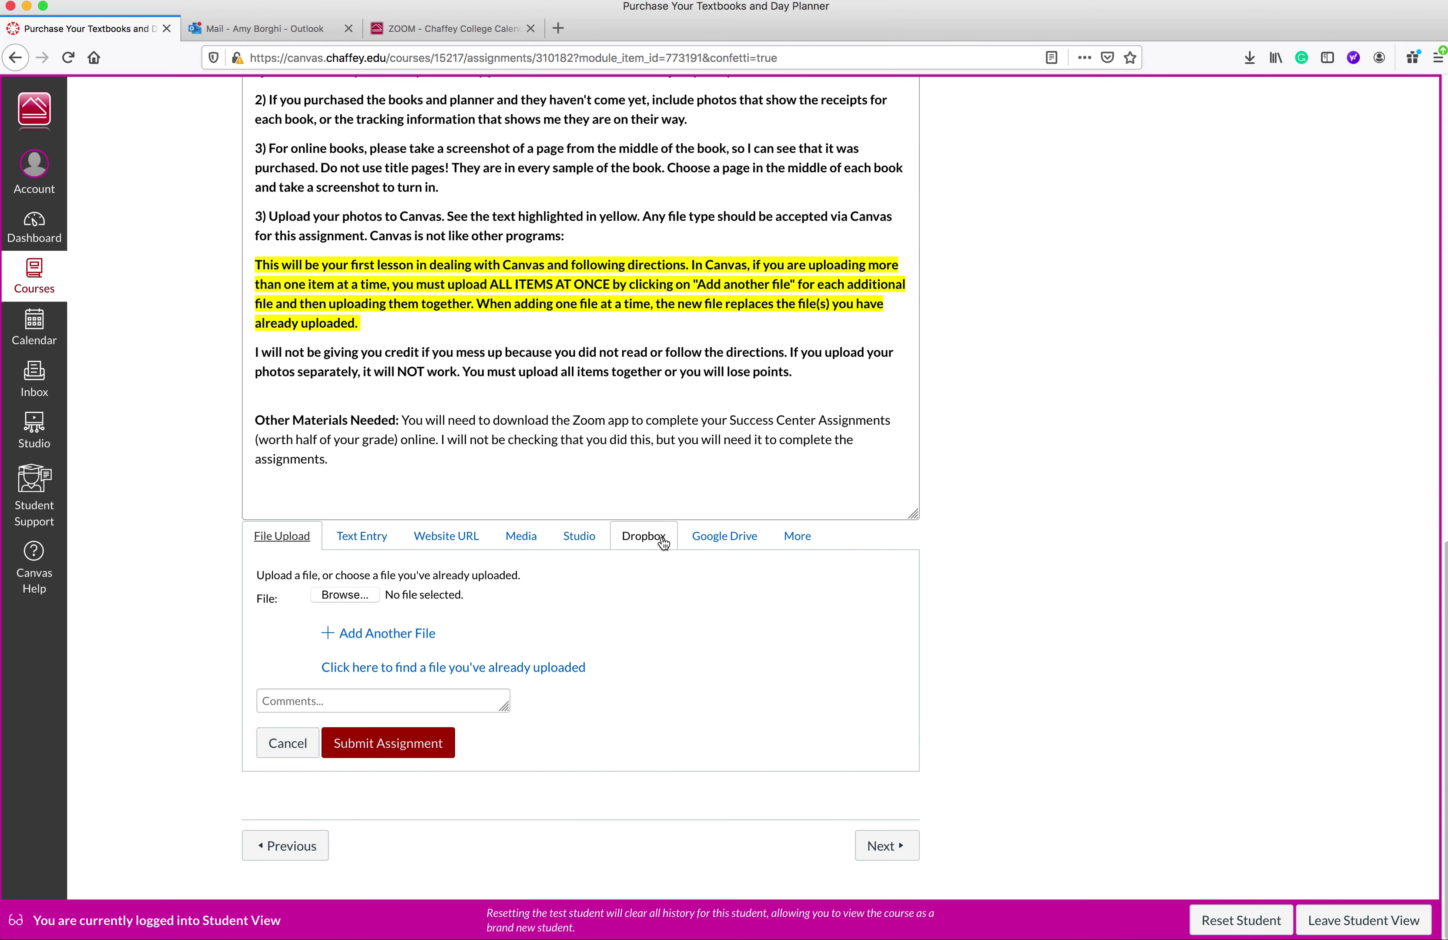
pyautogui.scroll(6, 674, 576)
pyautogui.scroll(9, 679, 572)
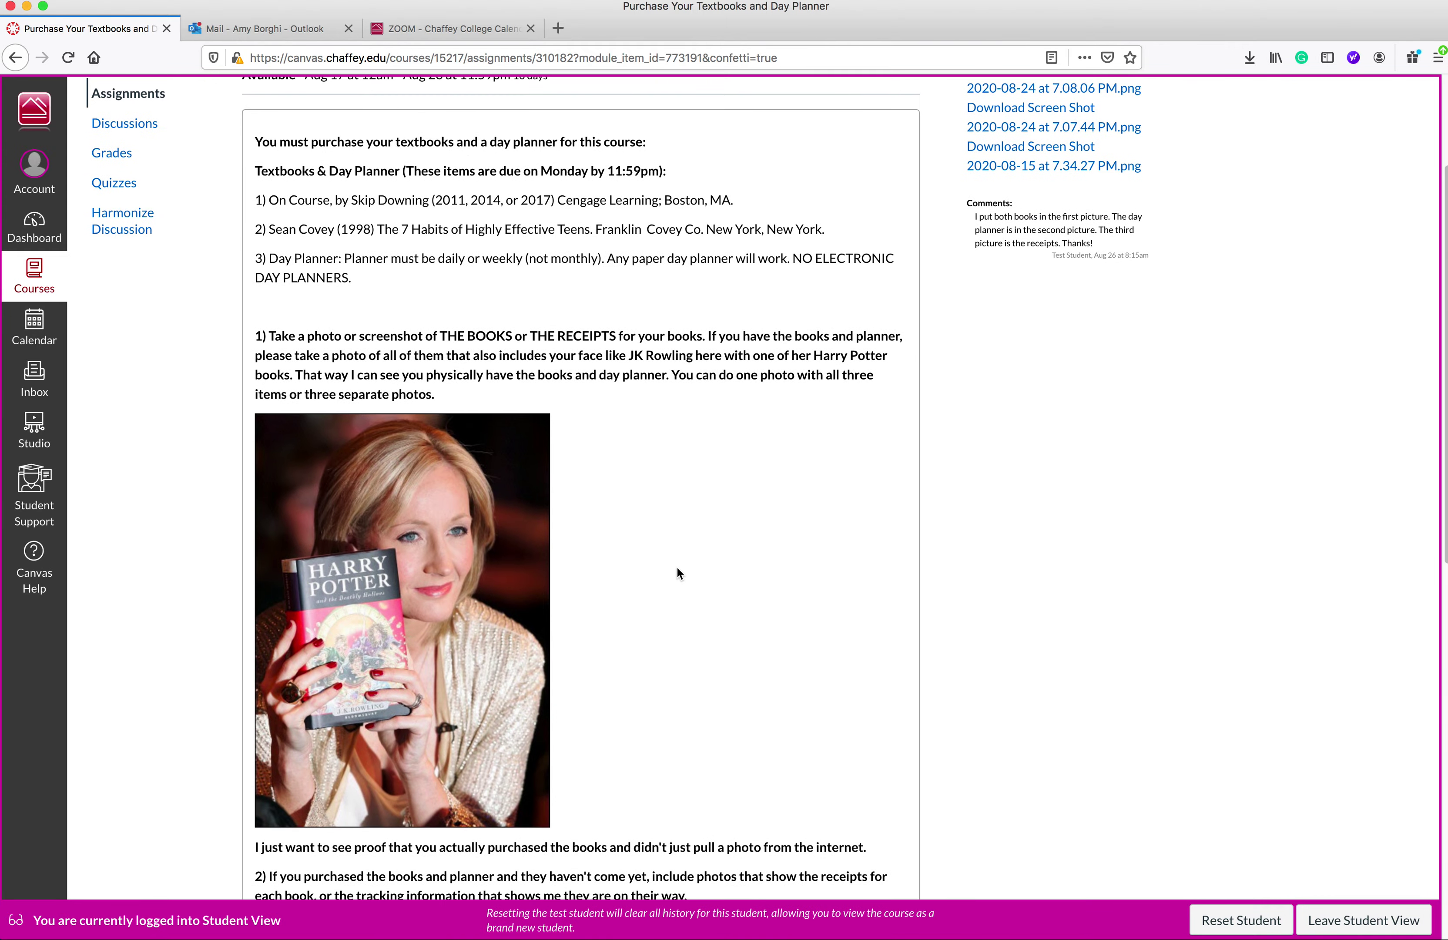
pyautogui.scroll(-13, 676, 568)
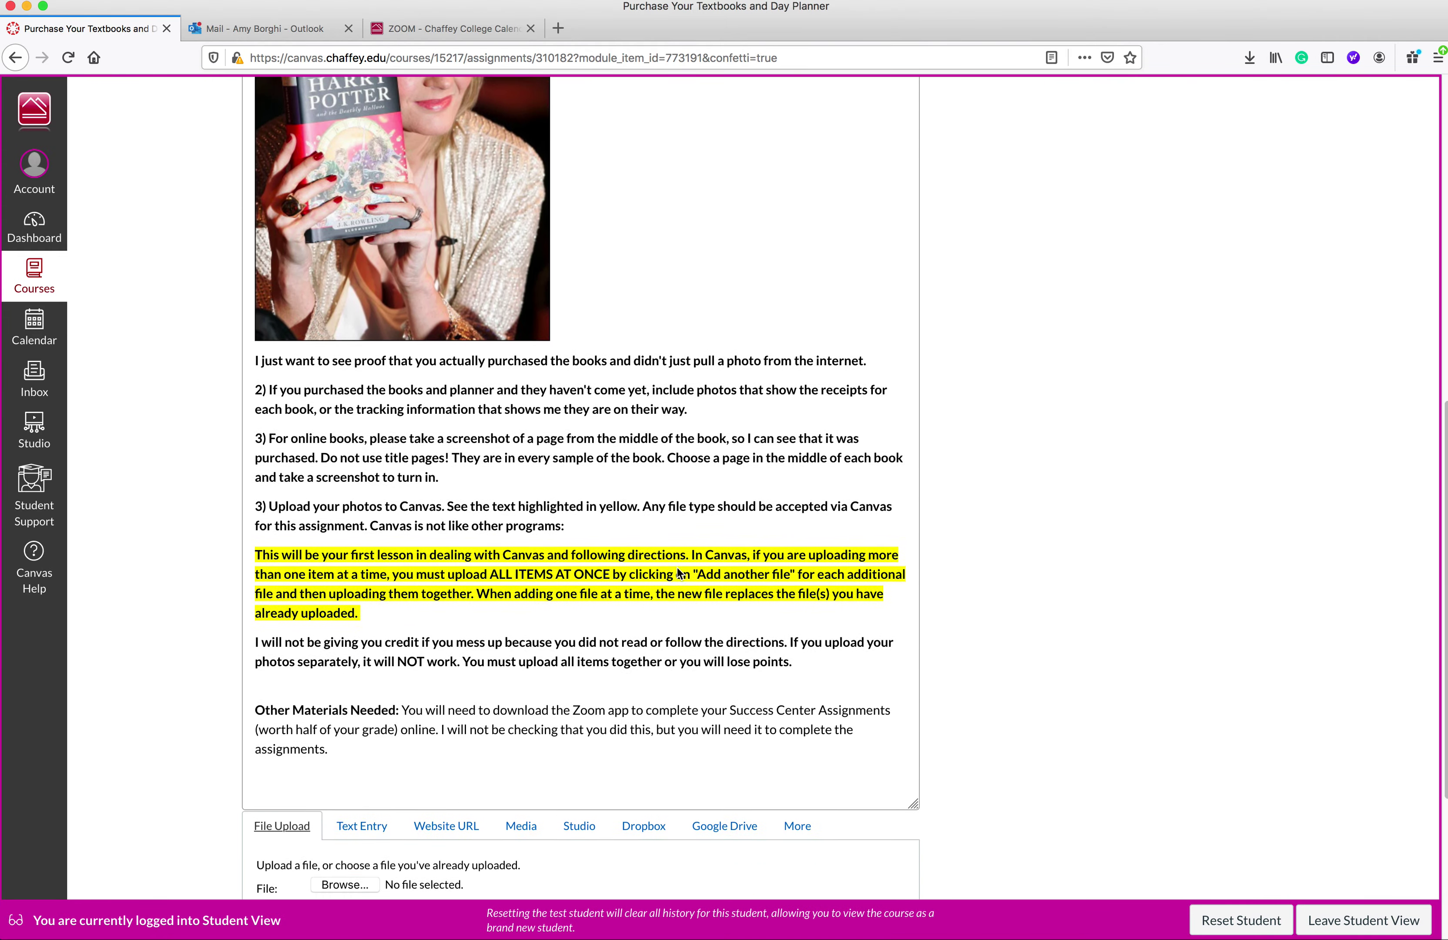
pyautogui.scroll(-2, 676, 568)
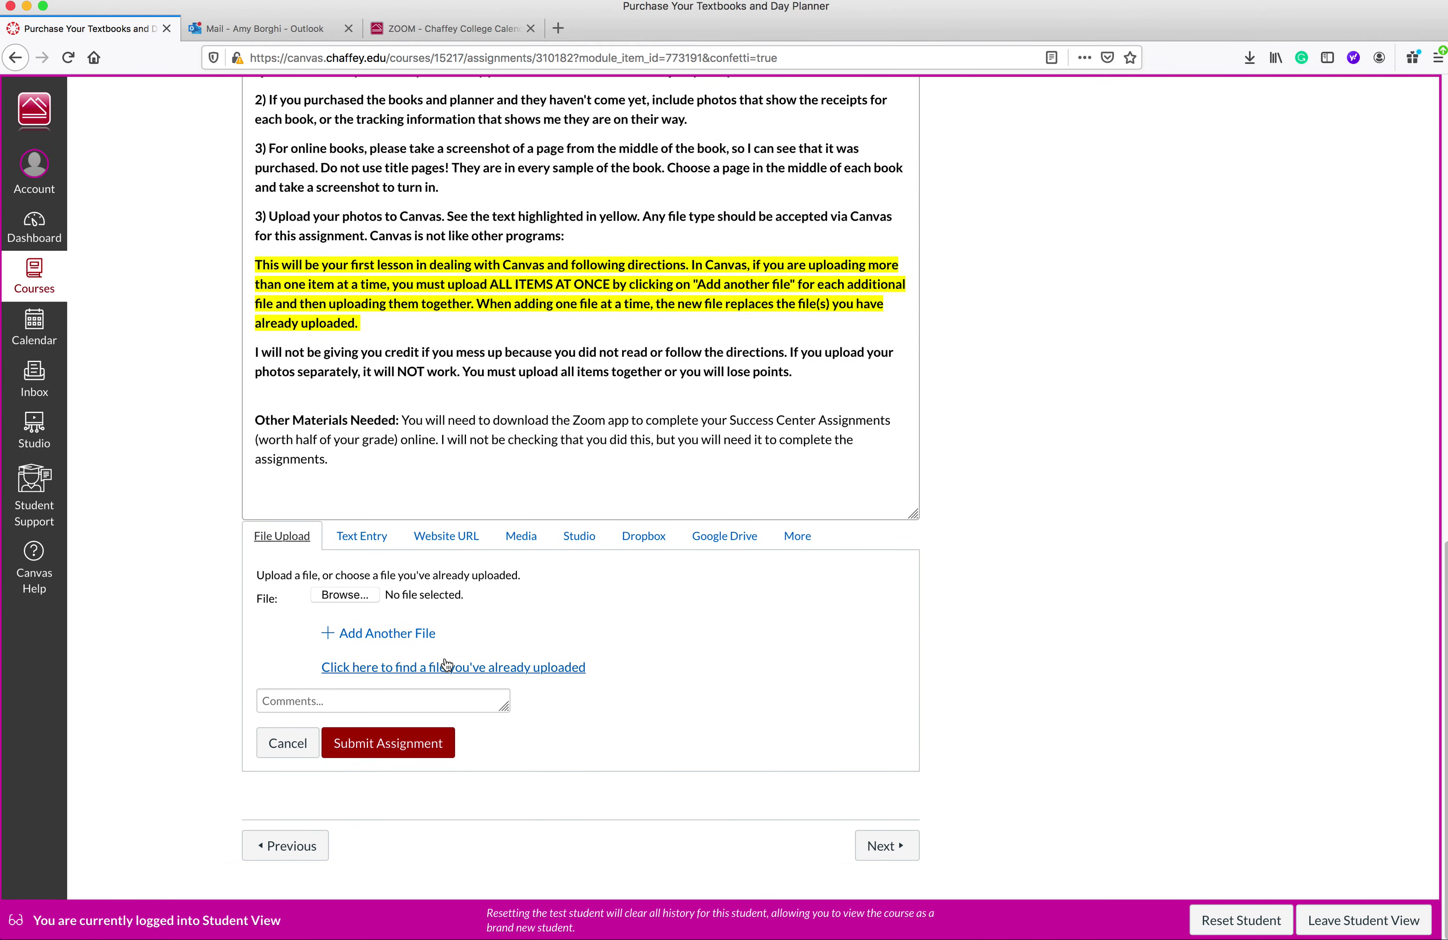
pyautogui.click(353, 598)
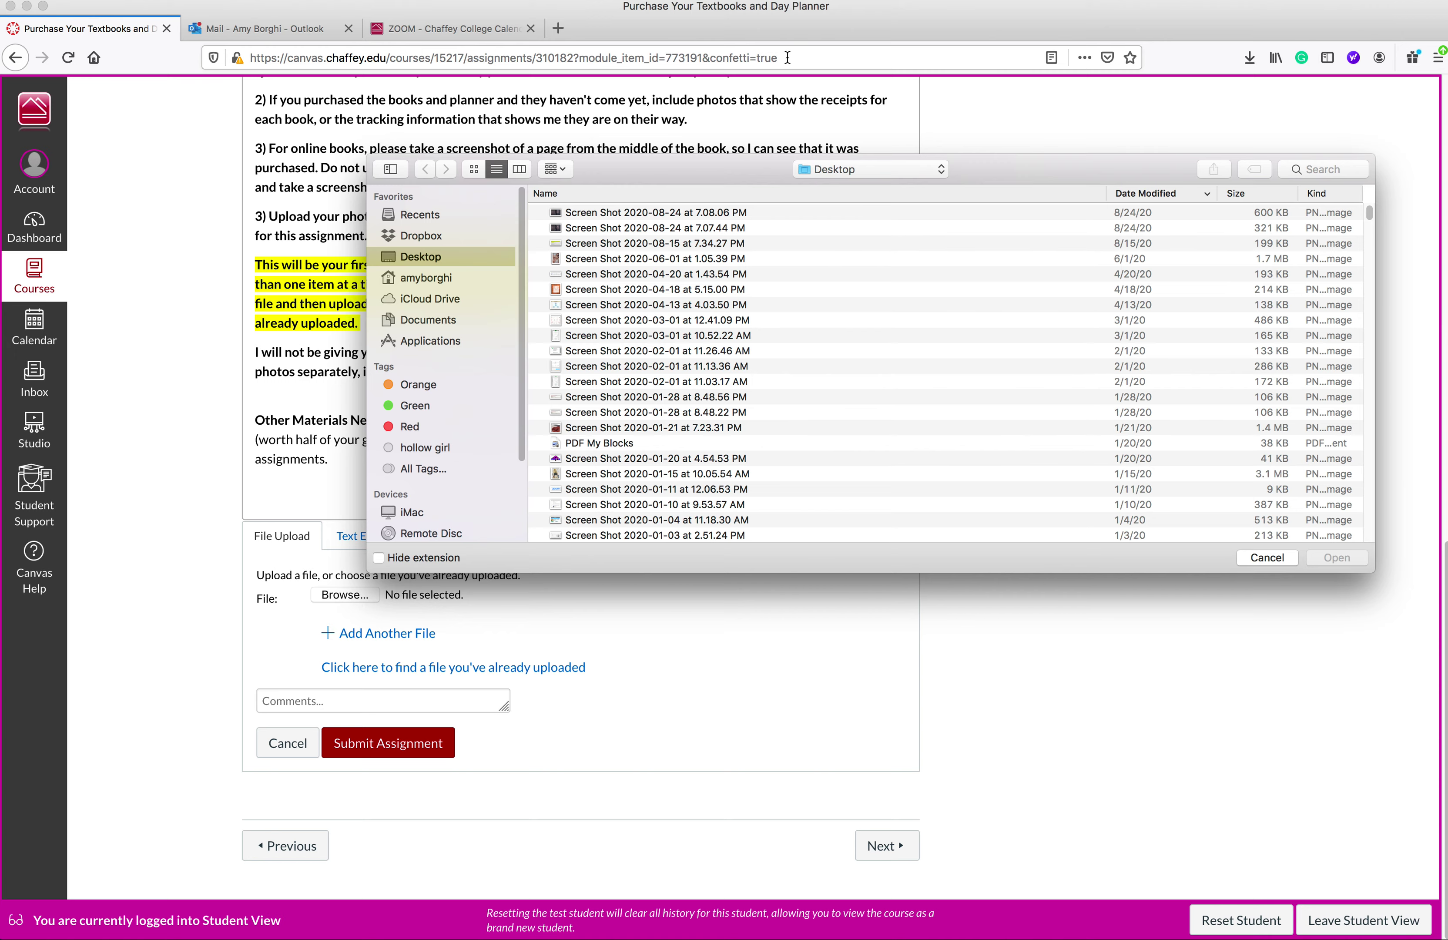
pyautogui.doubleClick(692, 212)
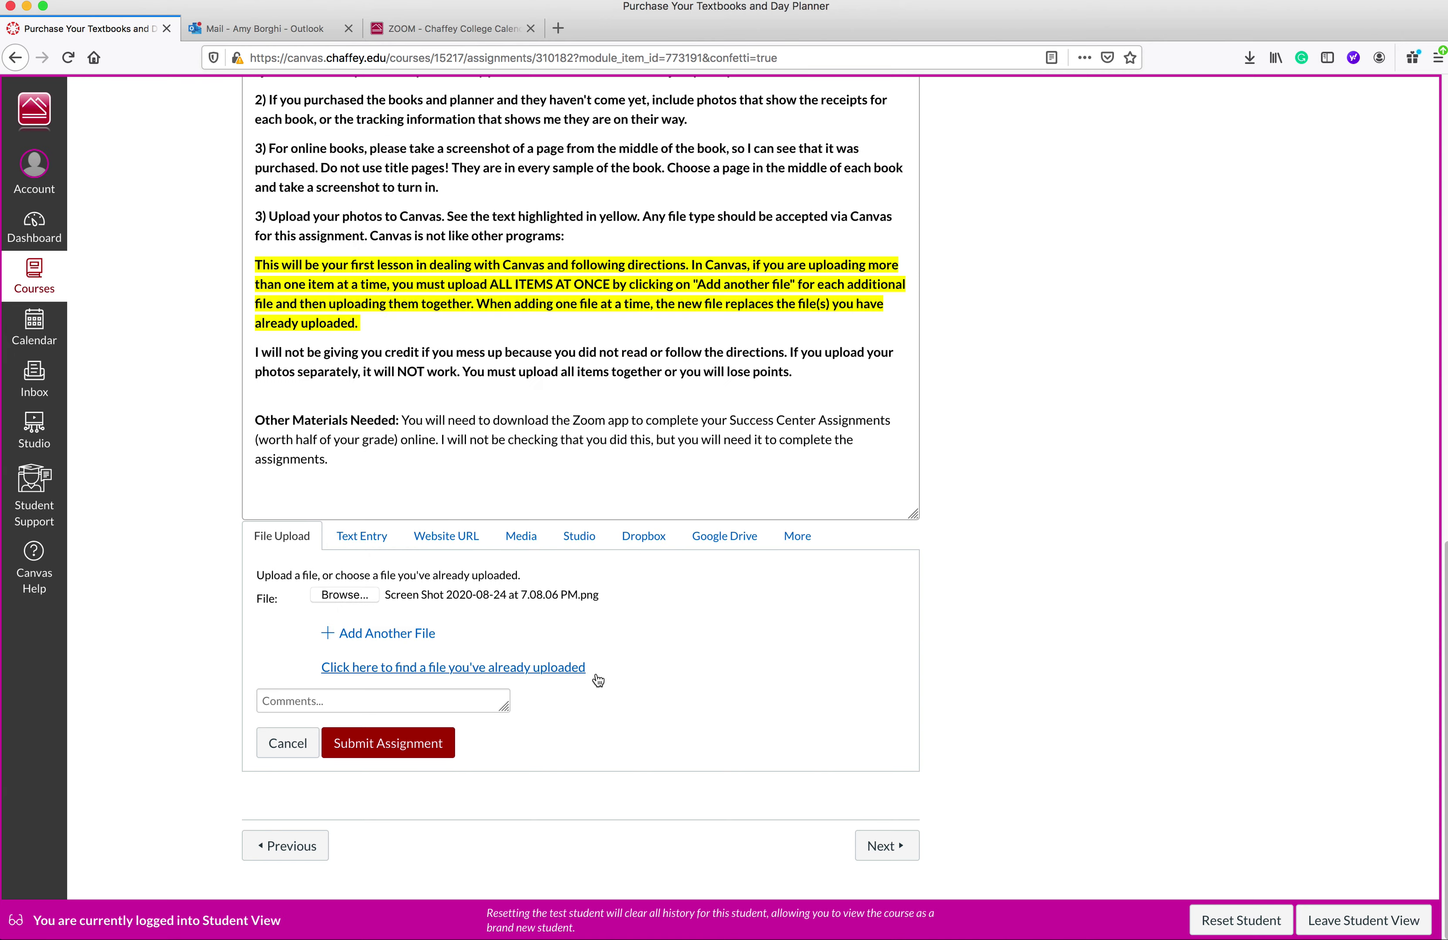
# Leave the comment empty and submit the single-screenshot attempt
pyautogui.scroll(10, 717, 608)
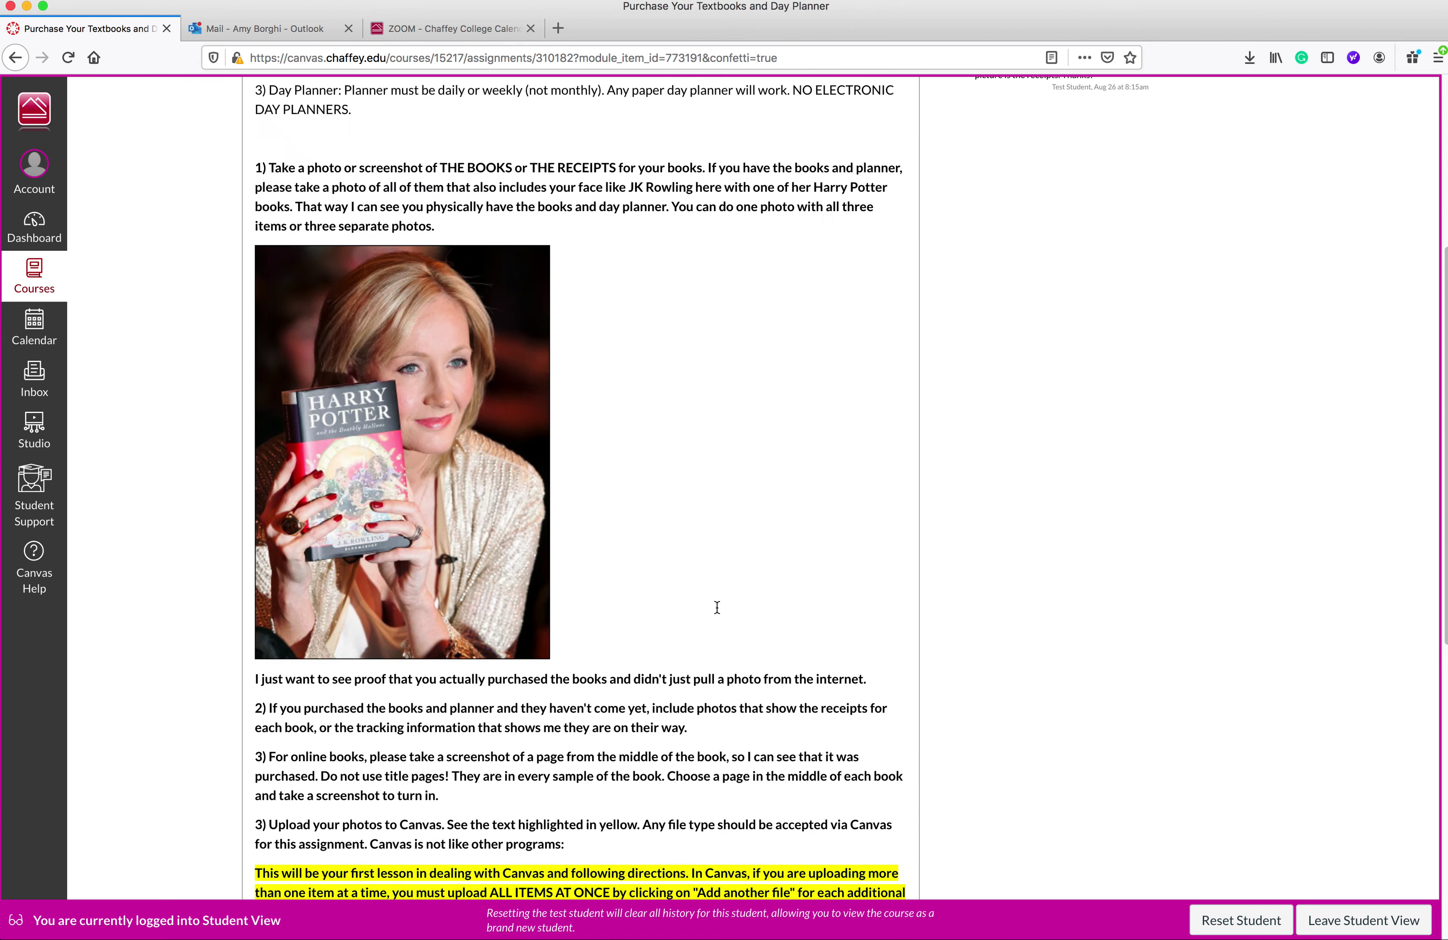
pyautogui.scroll(6, 717, 607)
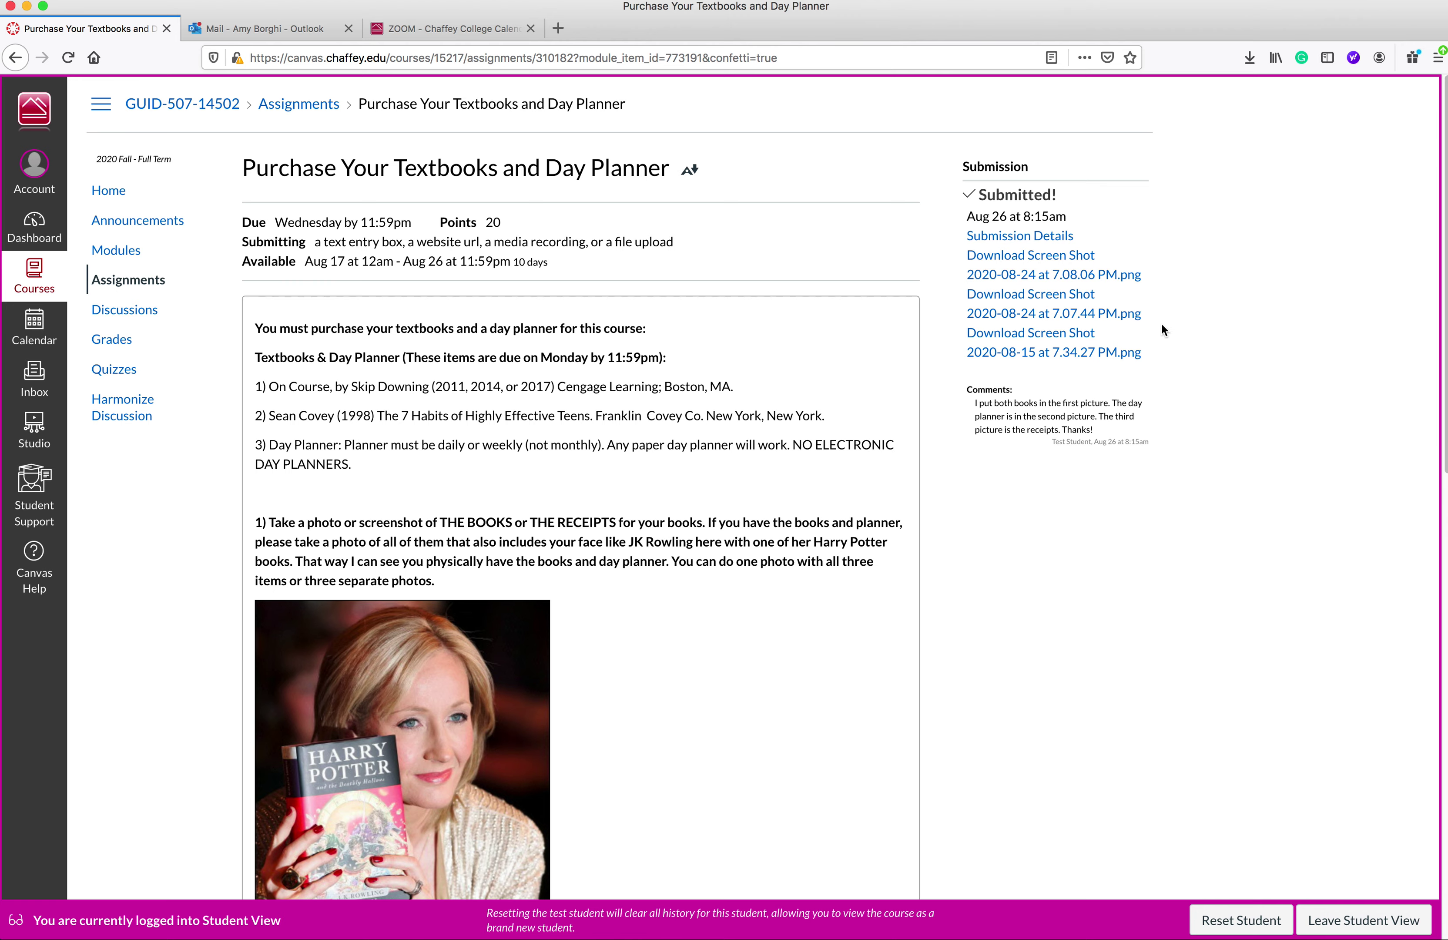
pyautogui.scroll(-17, 794, 587)
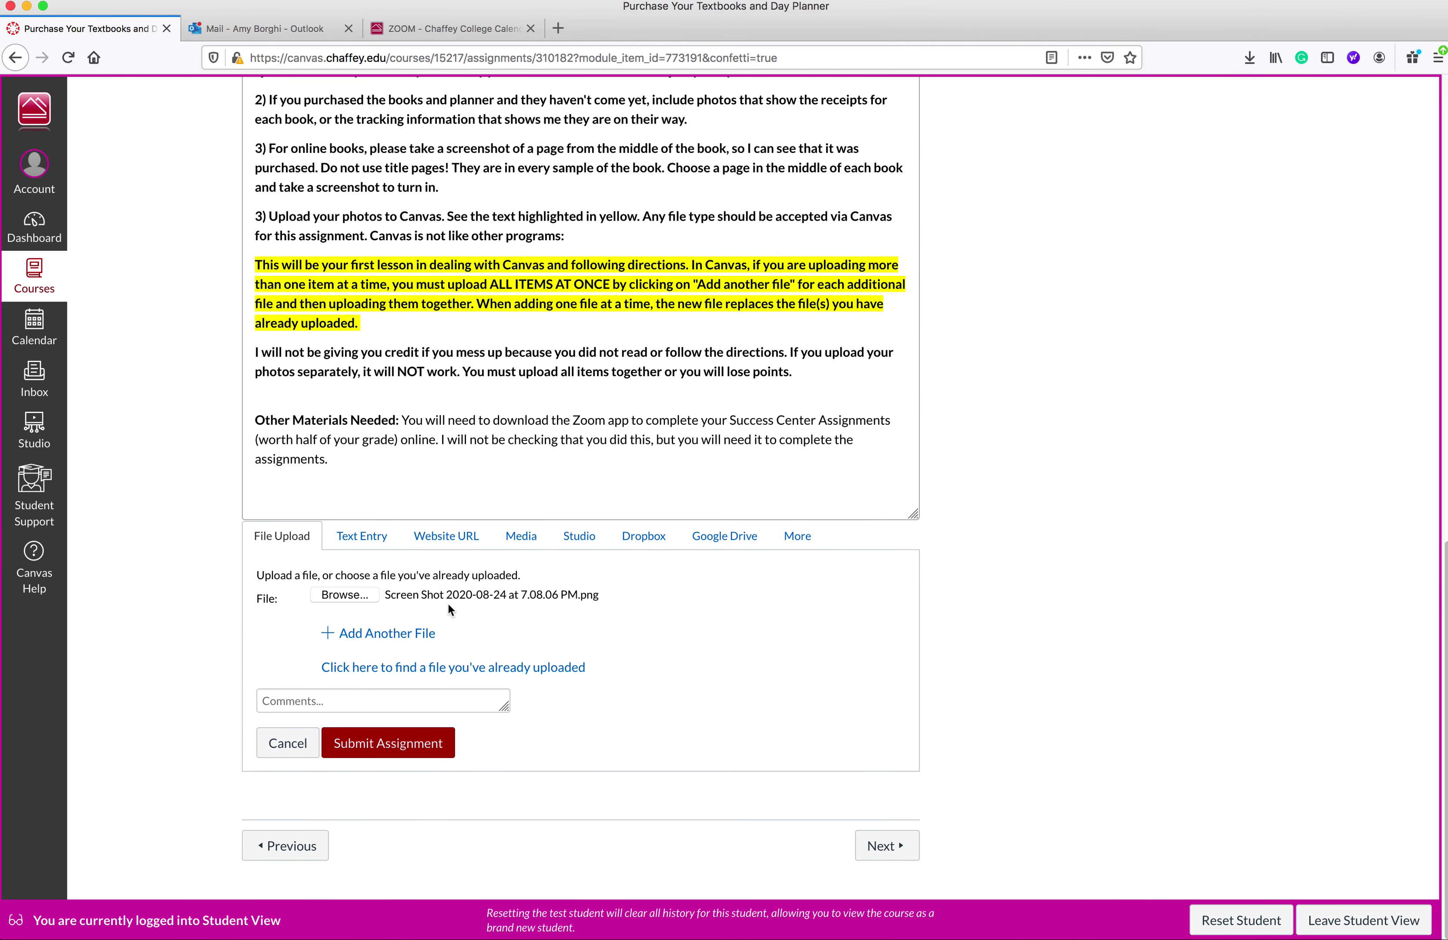
pyautogui.click(418, 700)
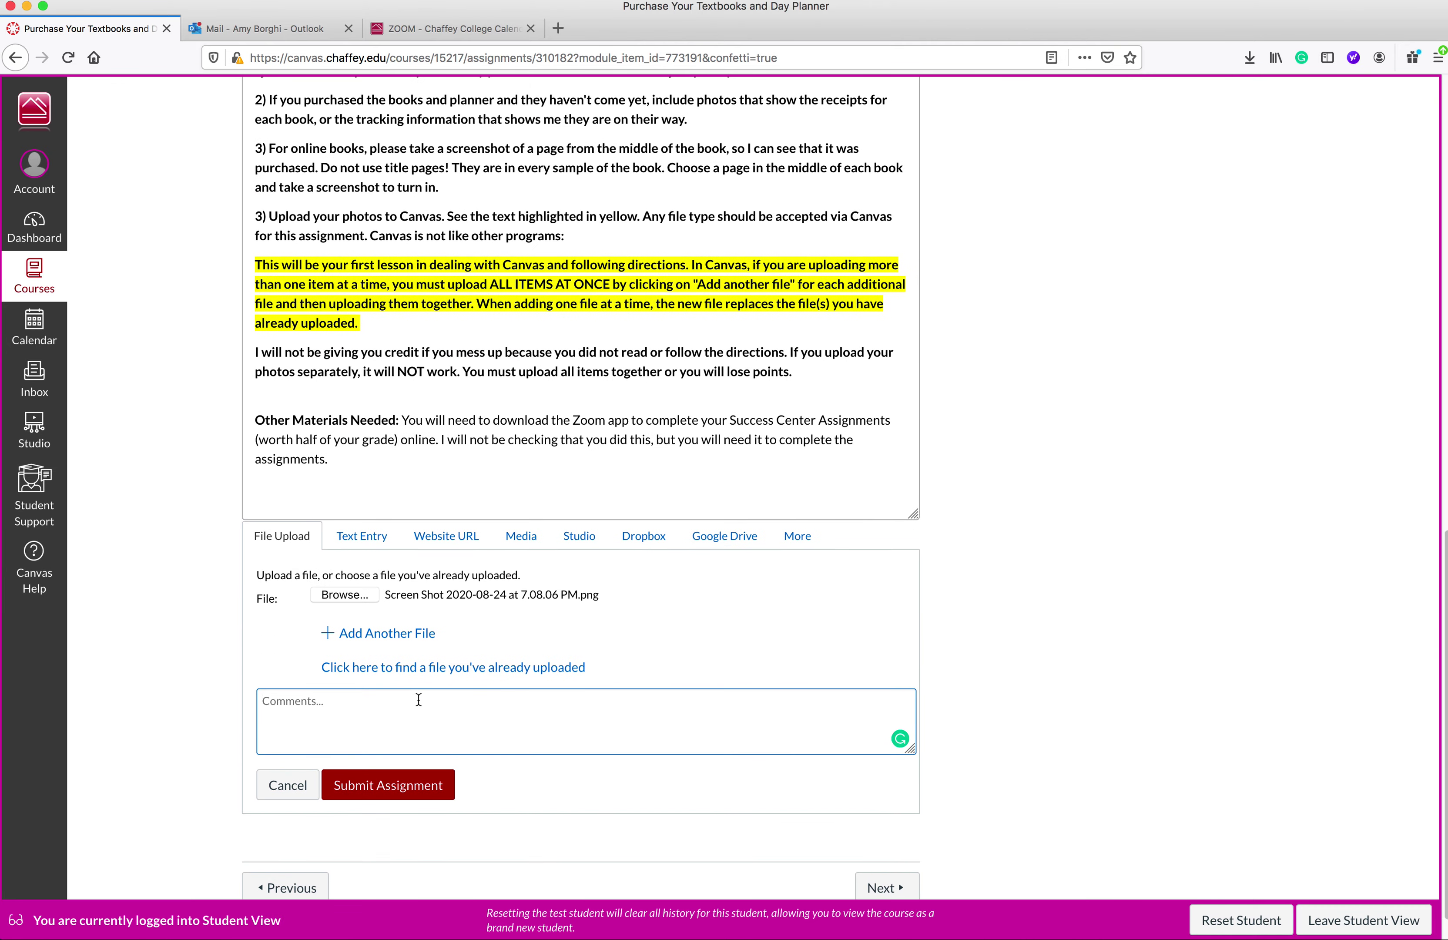
pyautogui.click(694, 629)
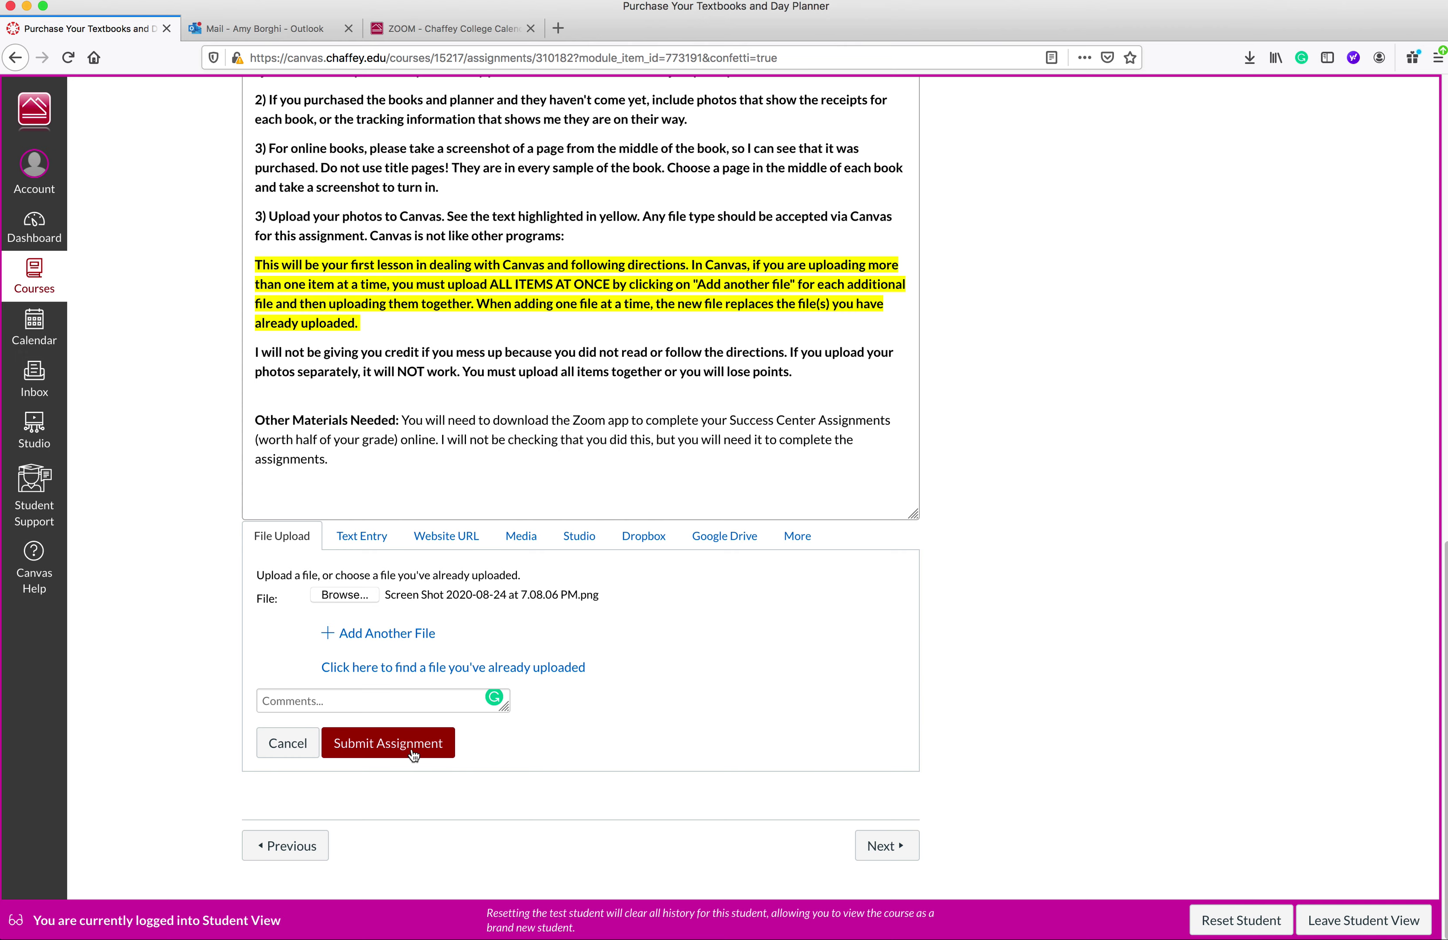
pyautogui.click(413, 755)
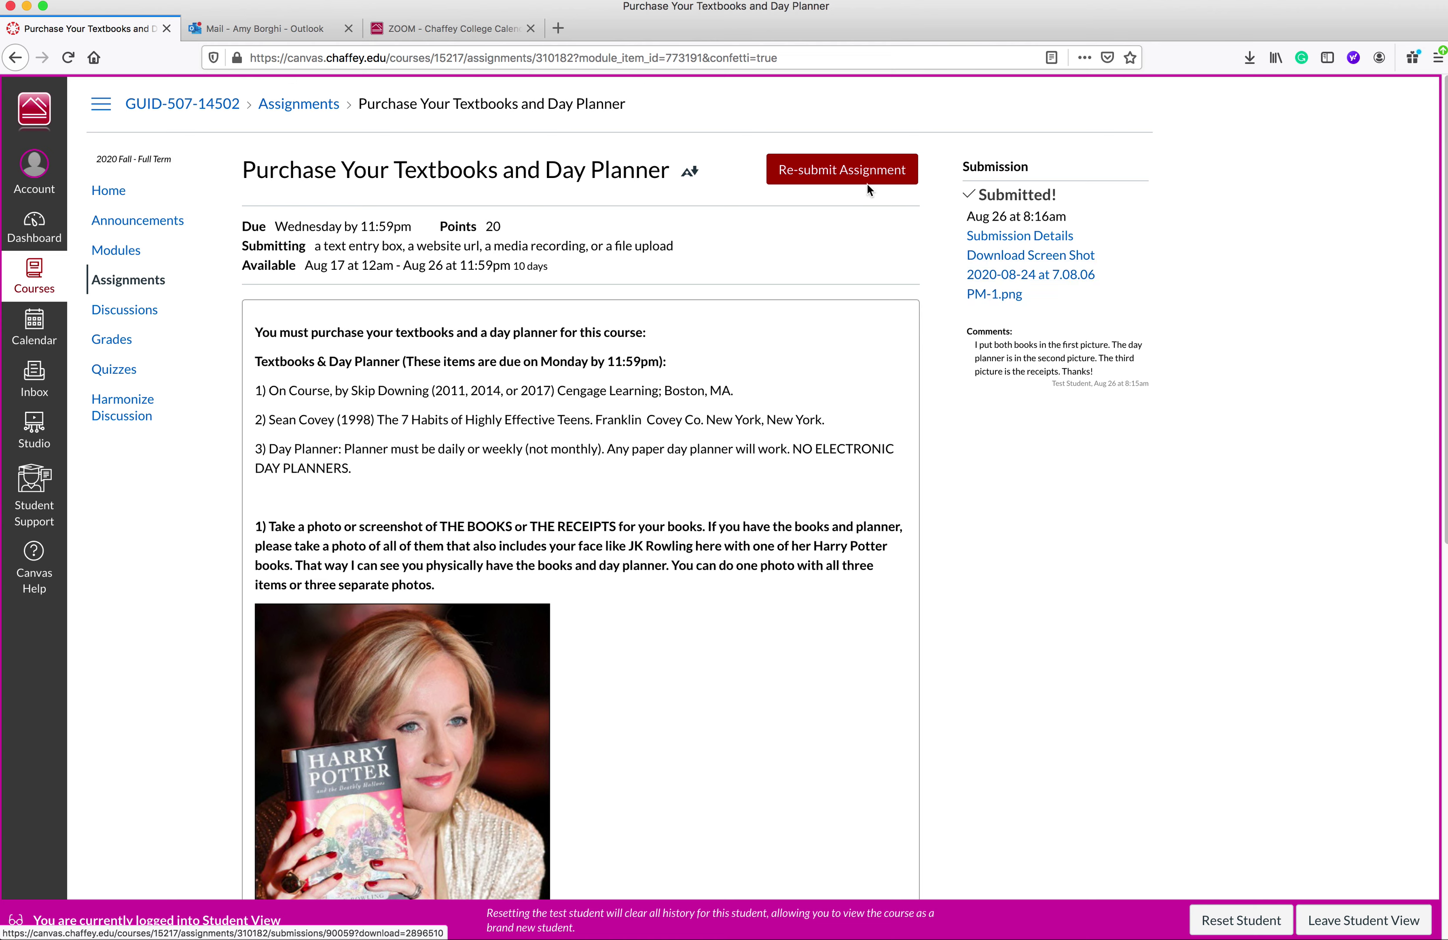
# Start another resubmission with the 7.08.06 PM and 7.07.44 PM screenshots in the first two rows
pyautogui.click(835, 169)
pyautogui.click(344, 594)
pyautogui.doubleClick(593, 204)
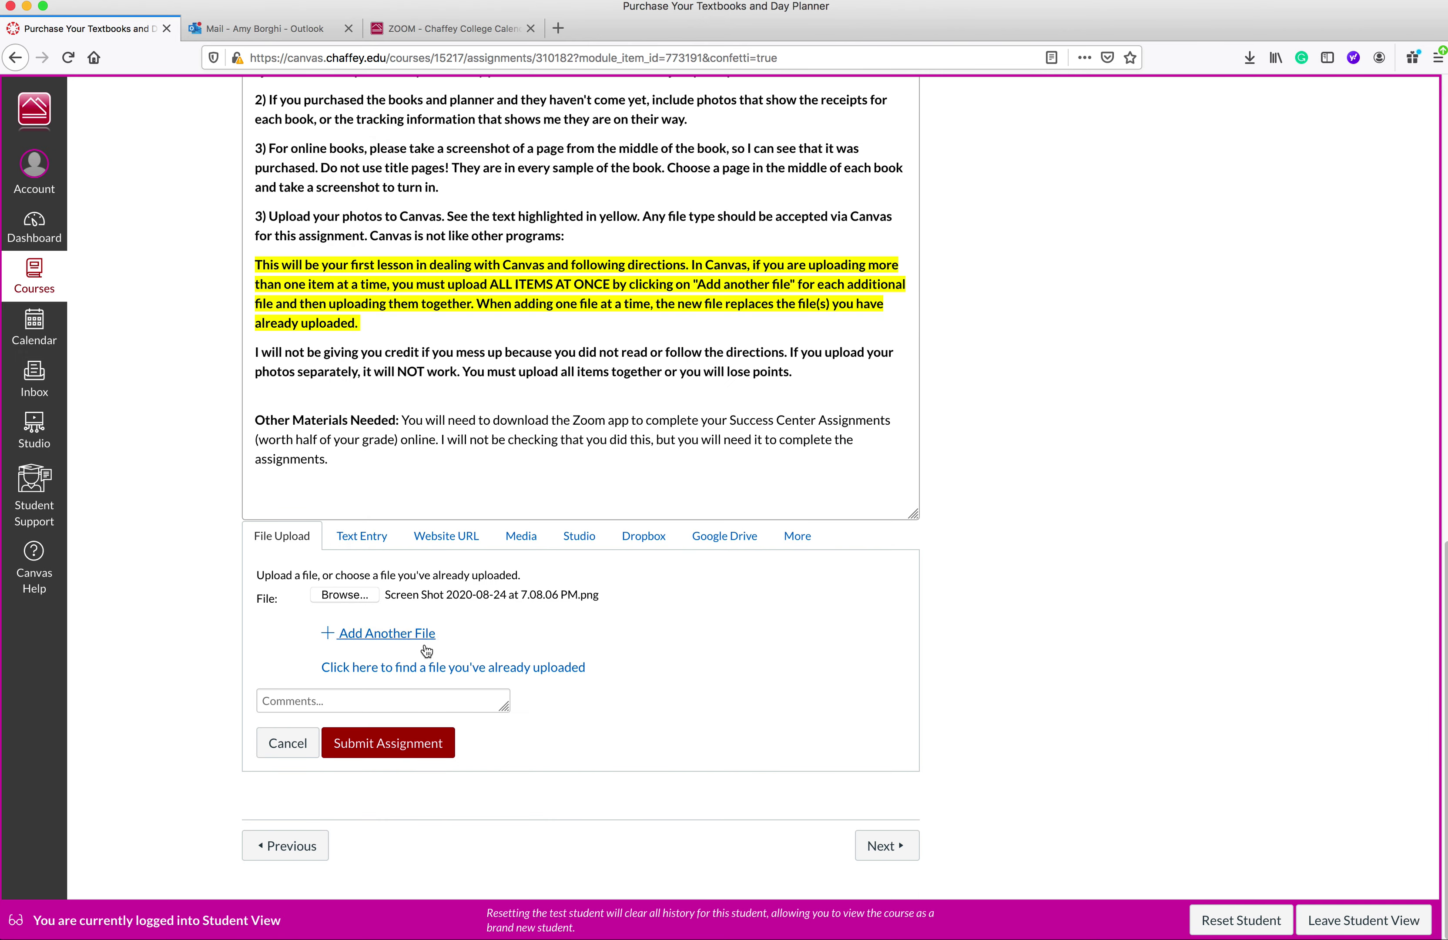
pyautogui.click(374, 635)
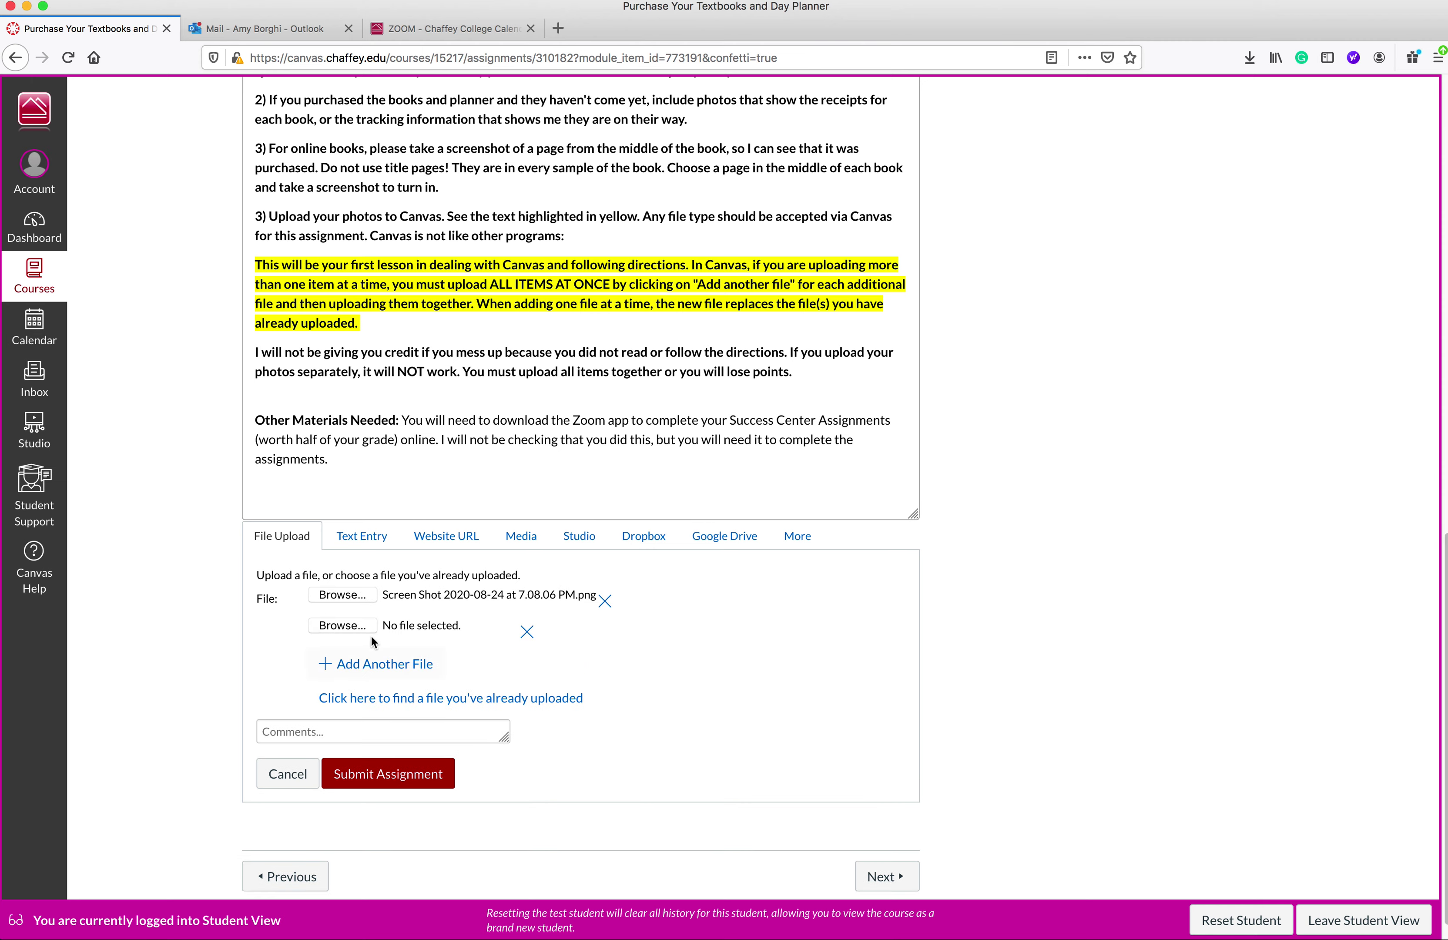
pyautogui.click(349, 617)
pyautogui.click(597, 228)
pyautogui.press('Return')
pyautogui.scroll(-1, 460, 645)
# Add a third file row with the 2020-08-15 at 7.34.27 PM screenshot
pyautogui.click(406, 635)
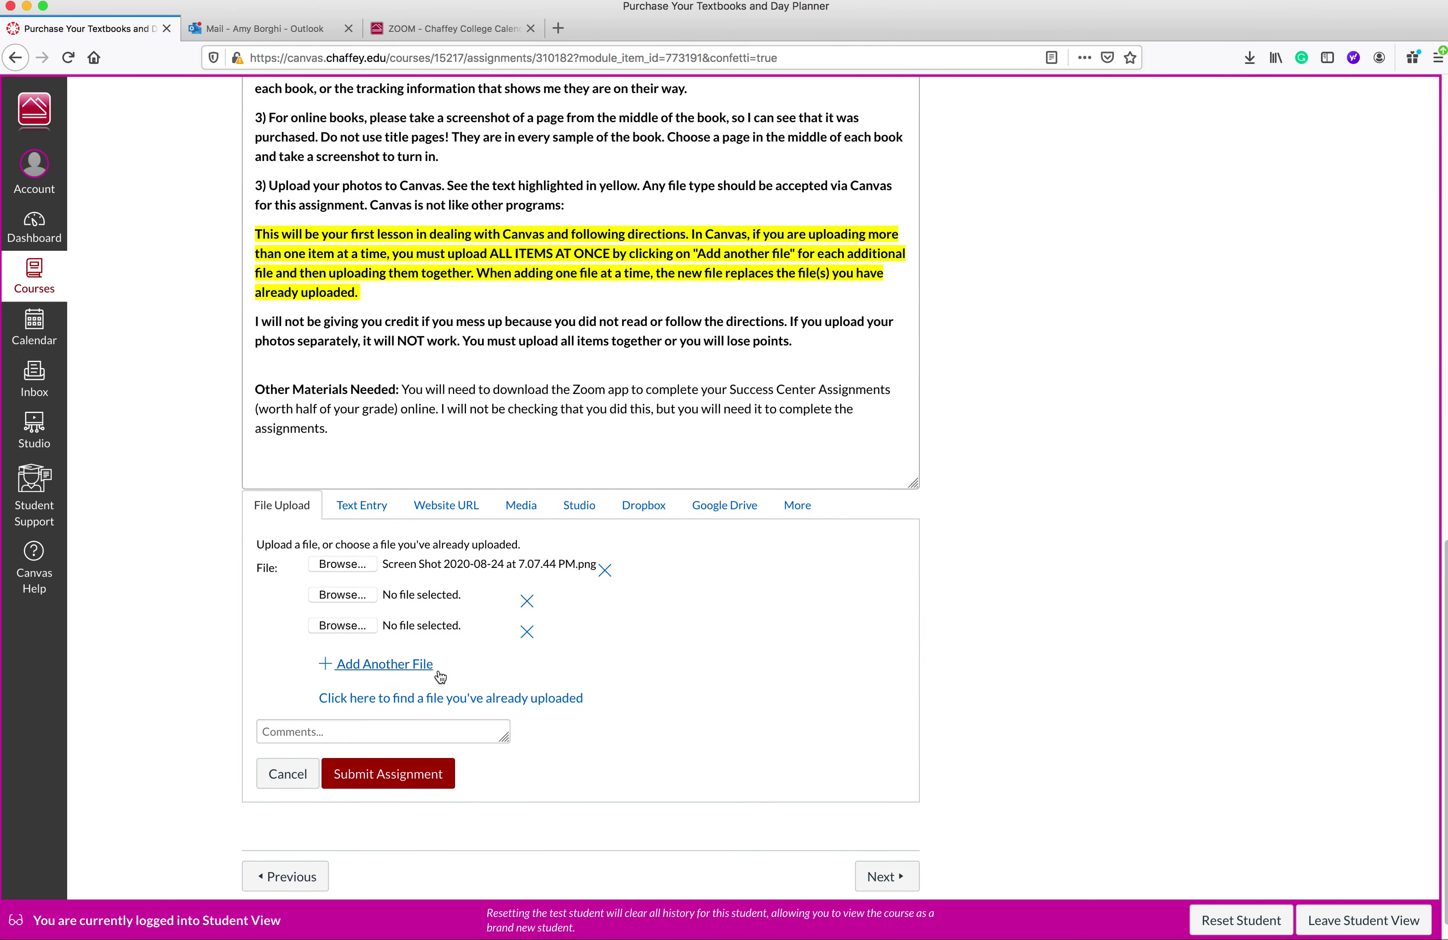
pyautogui.click(340, 626)
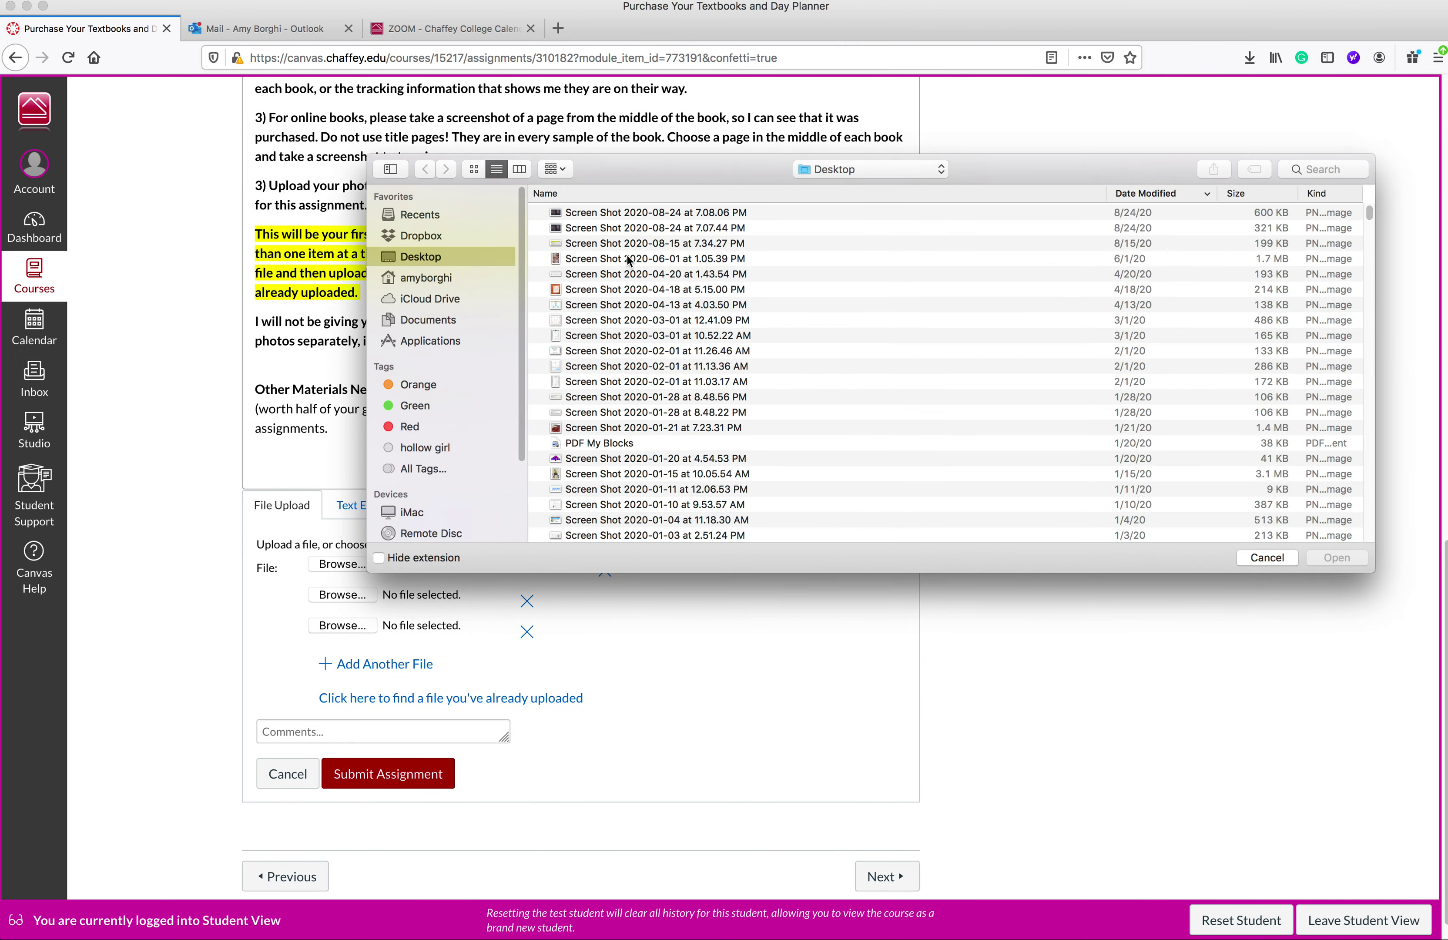
pyautogui.click(604, 246)
pyautogui.press('Return')
pyautogui.scroll(-1, 328, 779)
# Add the comment "Resubmit your comments!" and submit the resubmission
pyautogui.click(350, 702)
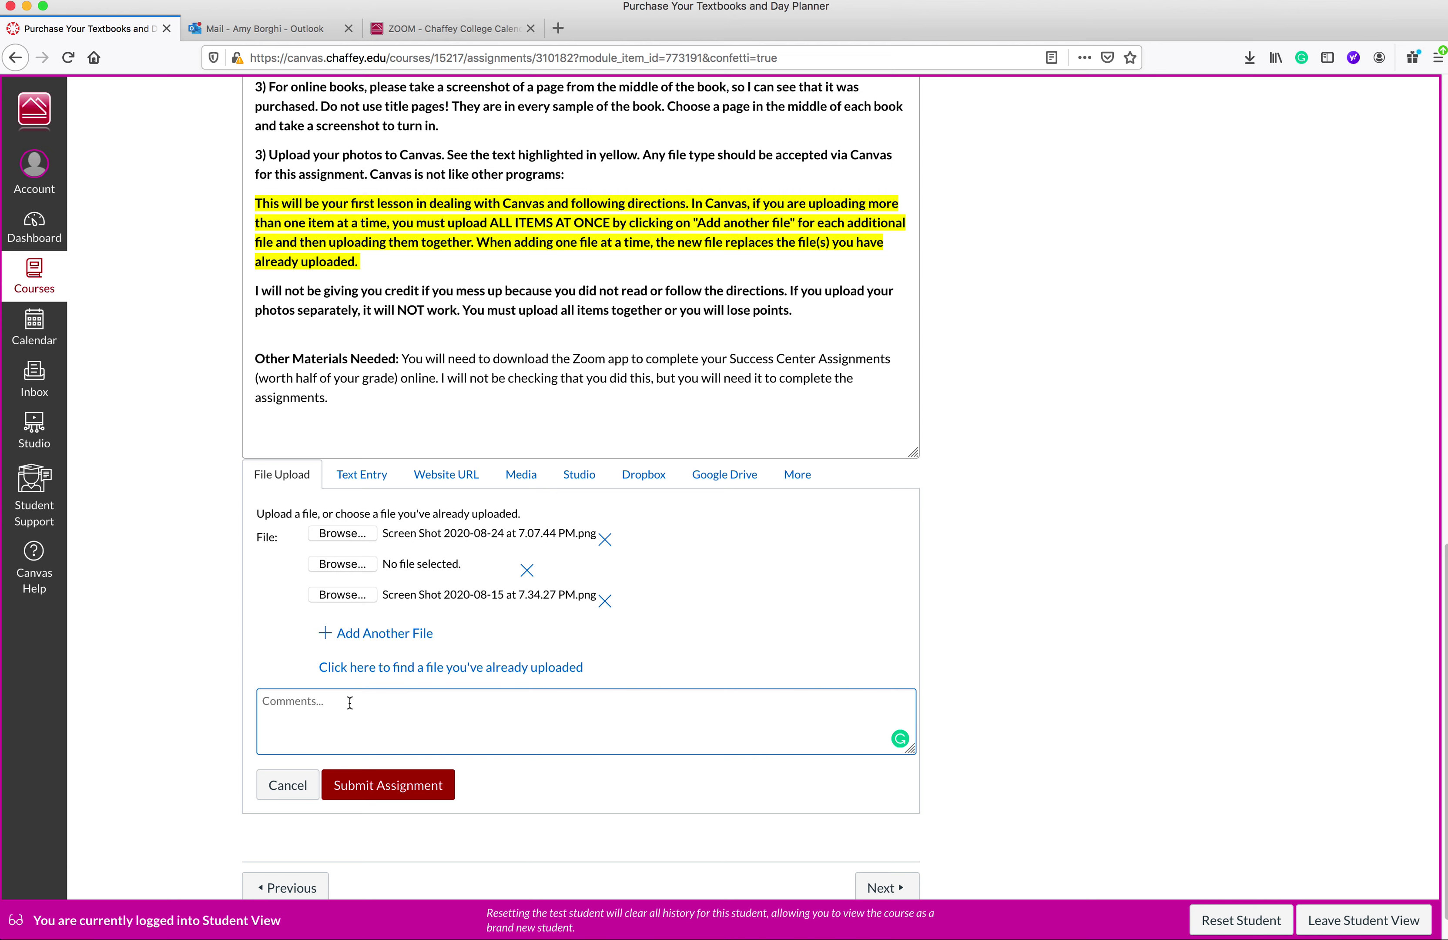
pyautogui.write('Resubmit your comments!')
pyautogui.scroll(-2, 610, 906)
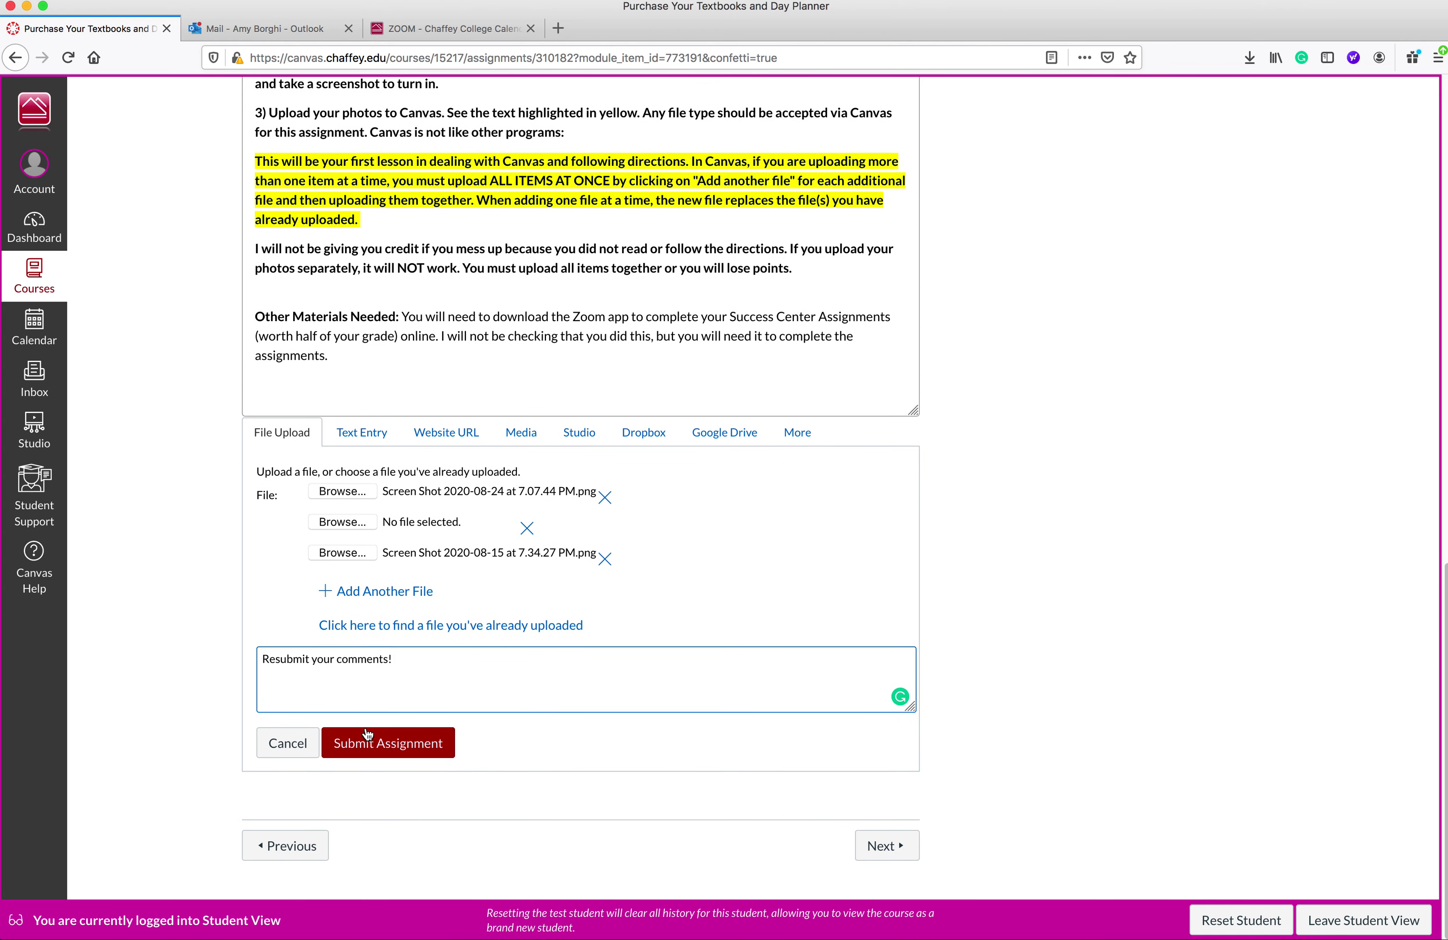
pyautogui.click(406, 755)
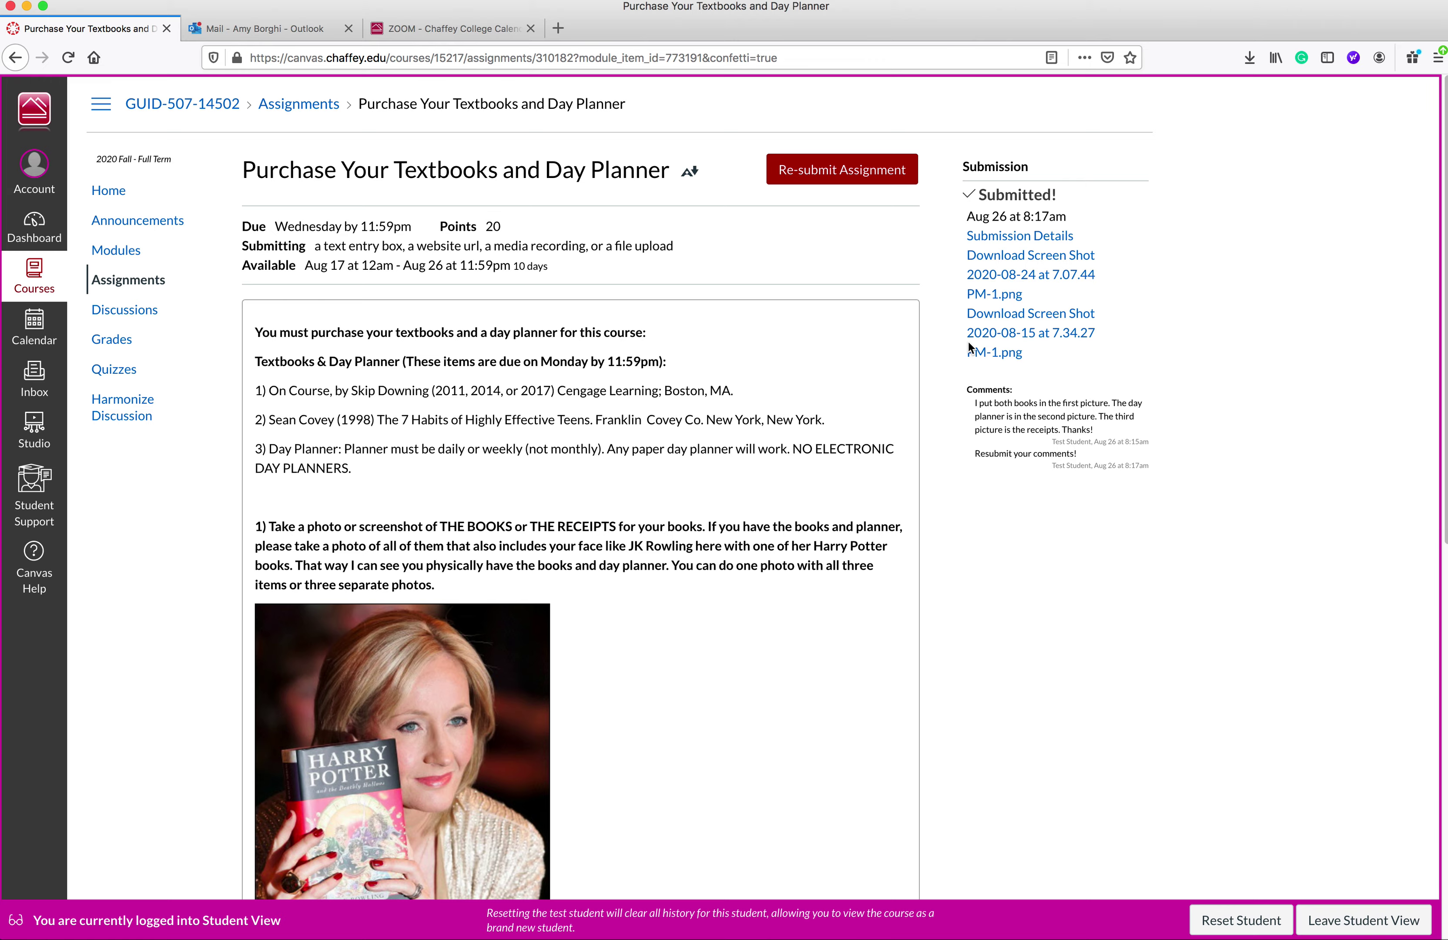
# Return to the course Modules page and scroll down to the Chapter 1 - On Course items
pyautogui.scroll(-10, 783, 463)
pyautogui.scroll(6, 785, 463)
pyautogui.scroll(5, 785, 462)
pyautogui.click(115, 249)
pyautogui.scroll(-5, 762, 524)
pyautogui.scroll(-5, 755, 538)
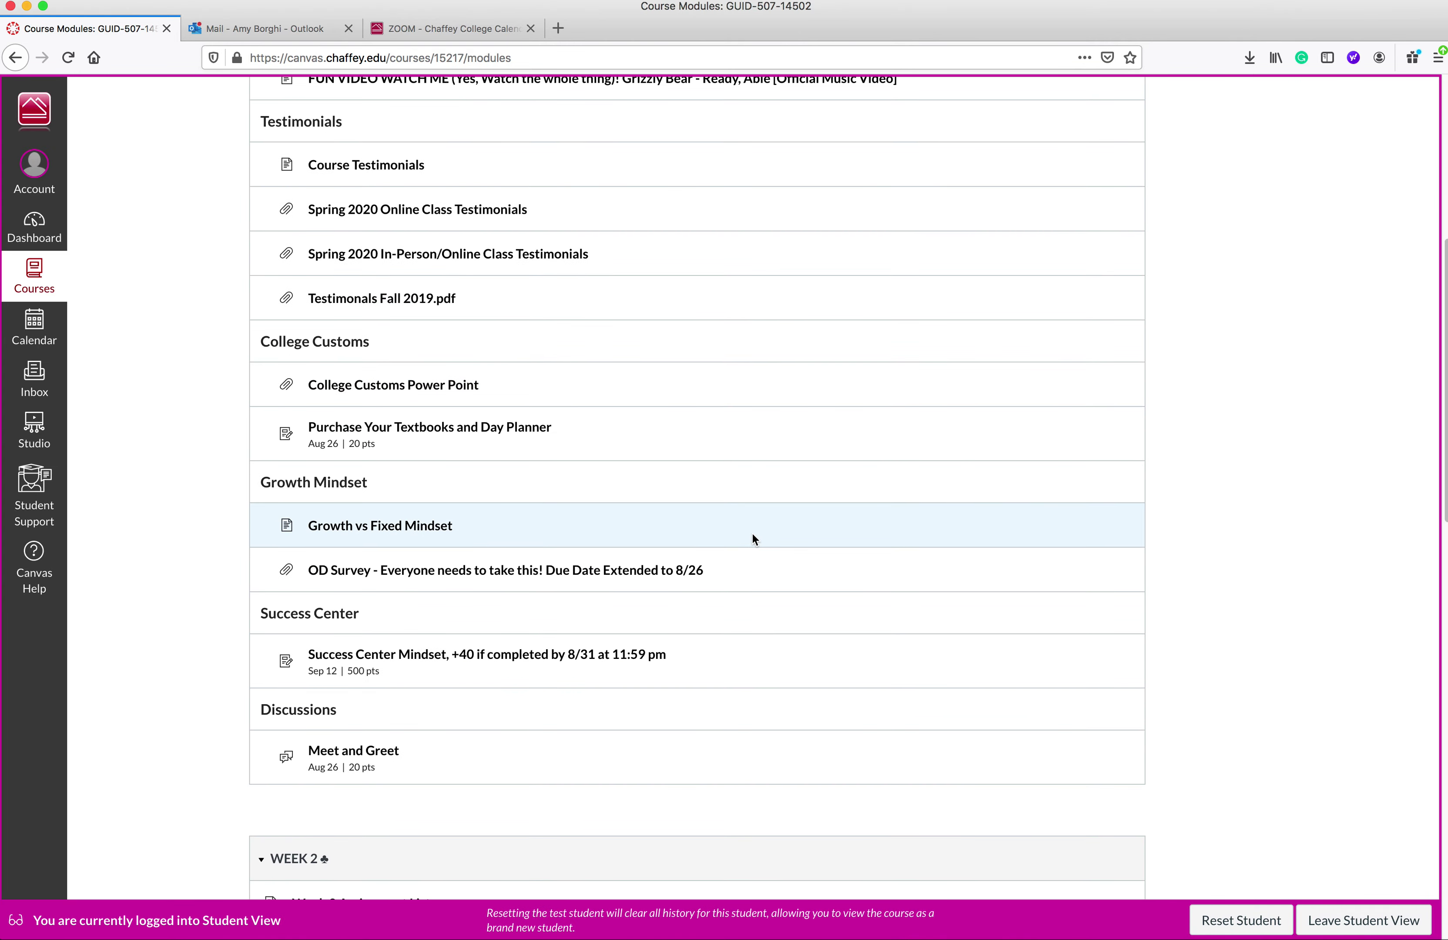
pyautogui.scroll(-7, 752, 534)
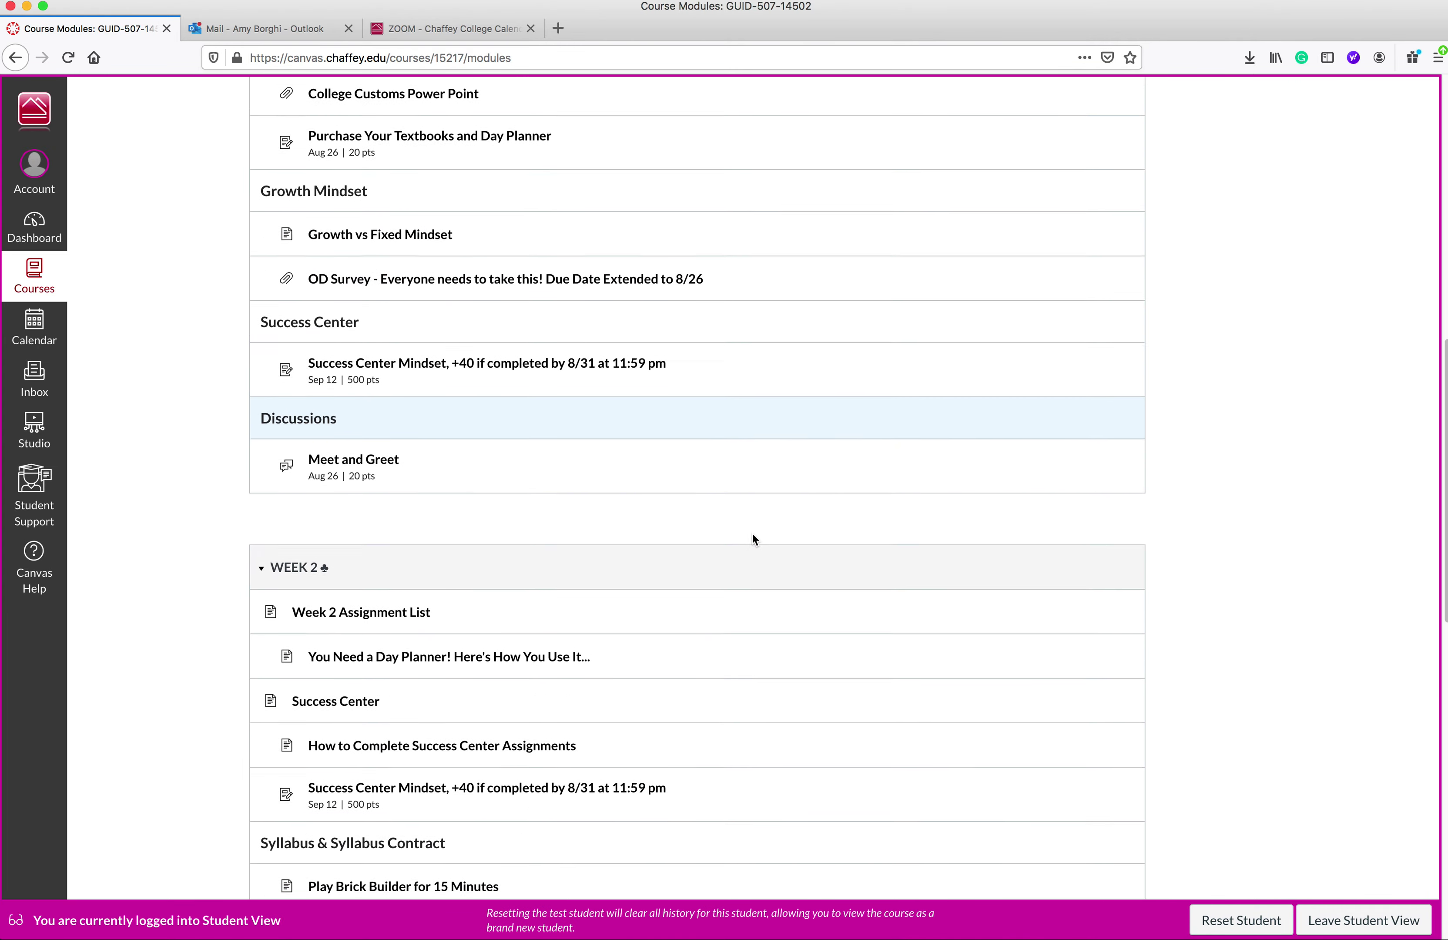
pyautogui.scroll(-10, 754, 534)
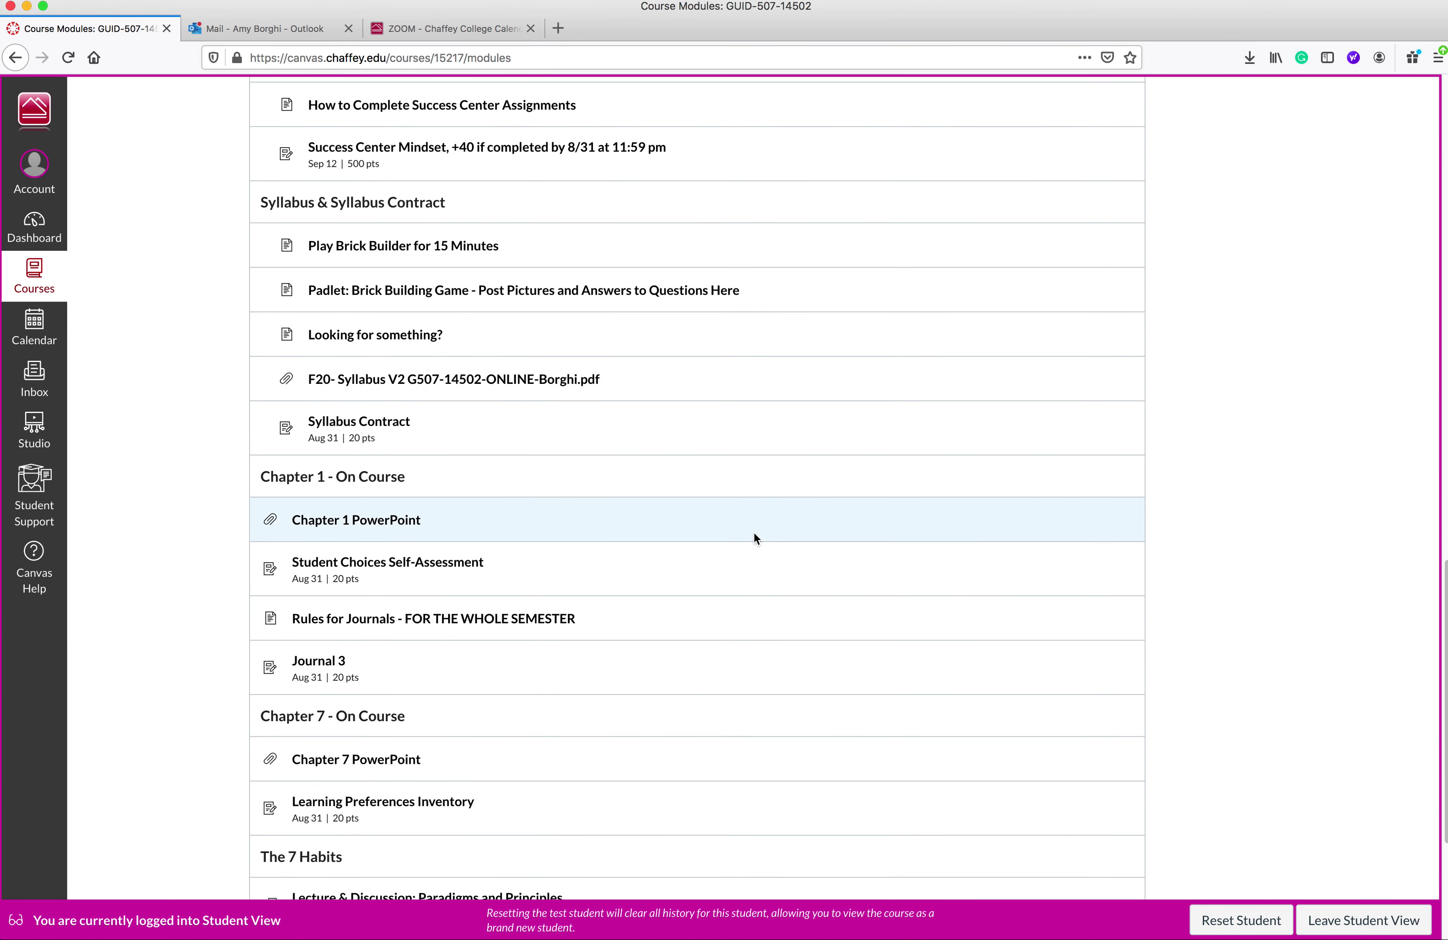
# Open Journal 3 and select its prompt, self-assessment score table and questions for copying
pyautogui.click(333, 519)
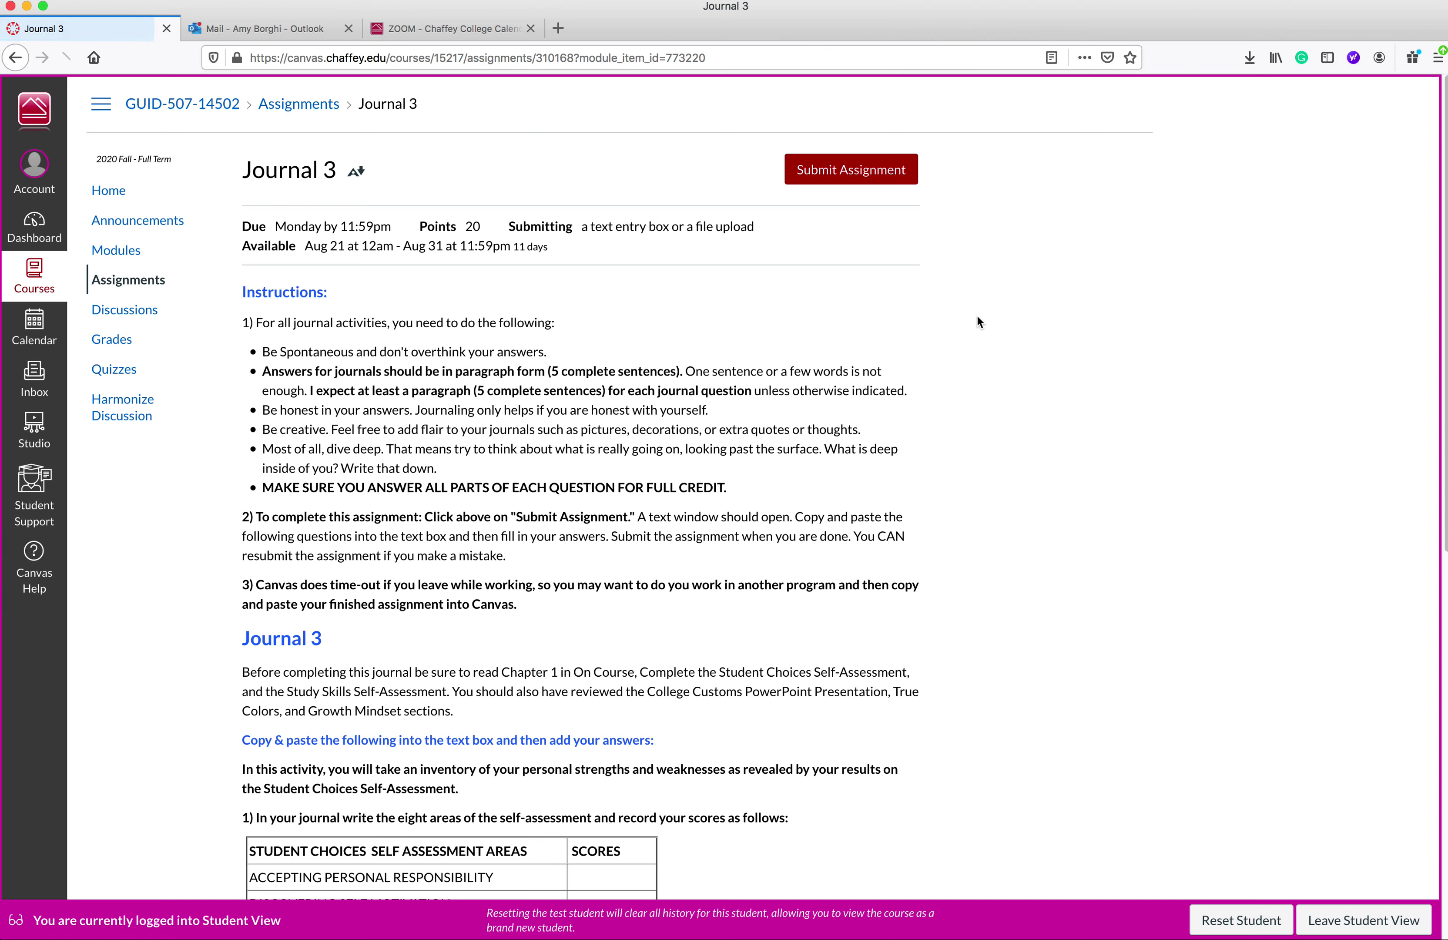
pyautogui.scroll(-5, 978, 316)
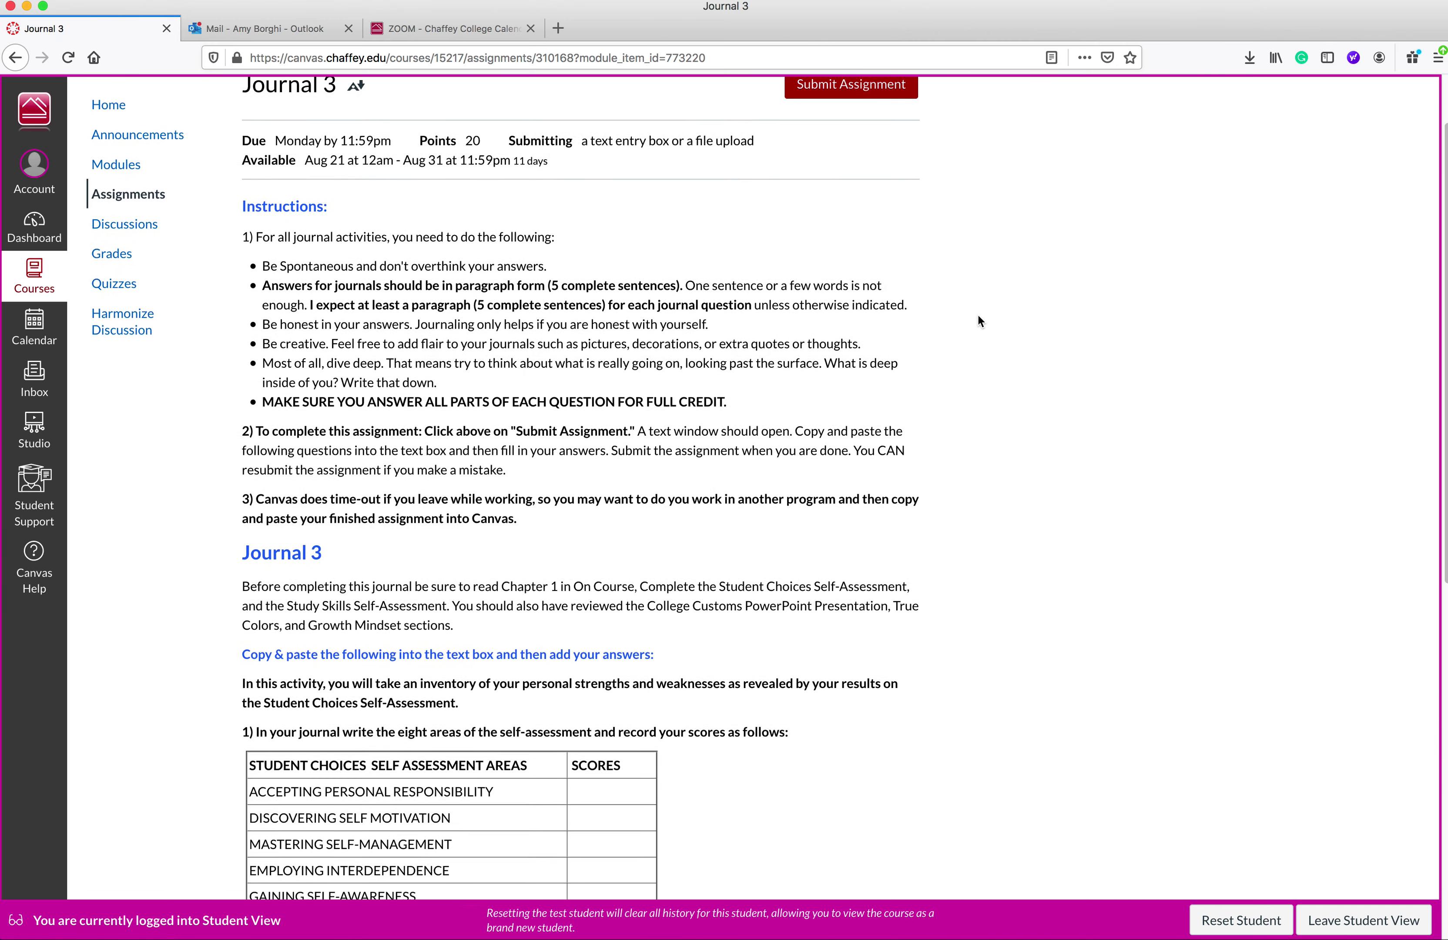
pyautogui.scroll(2, 979, 317)
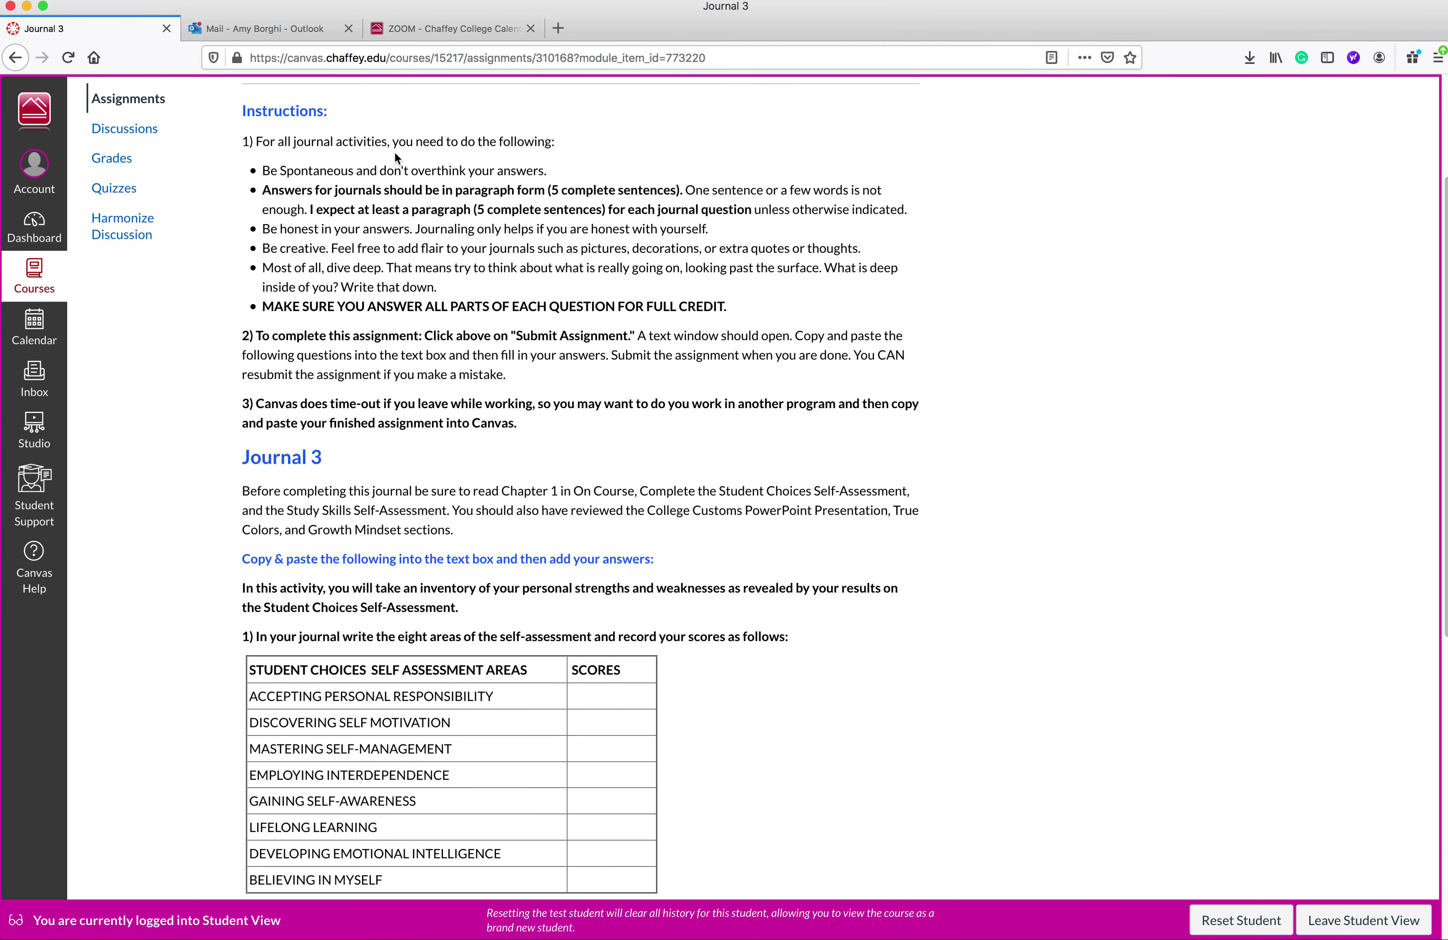
pyautogui.scroll(-3, 584, 420)
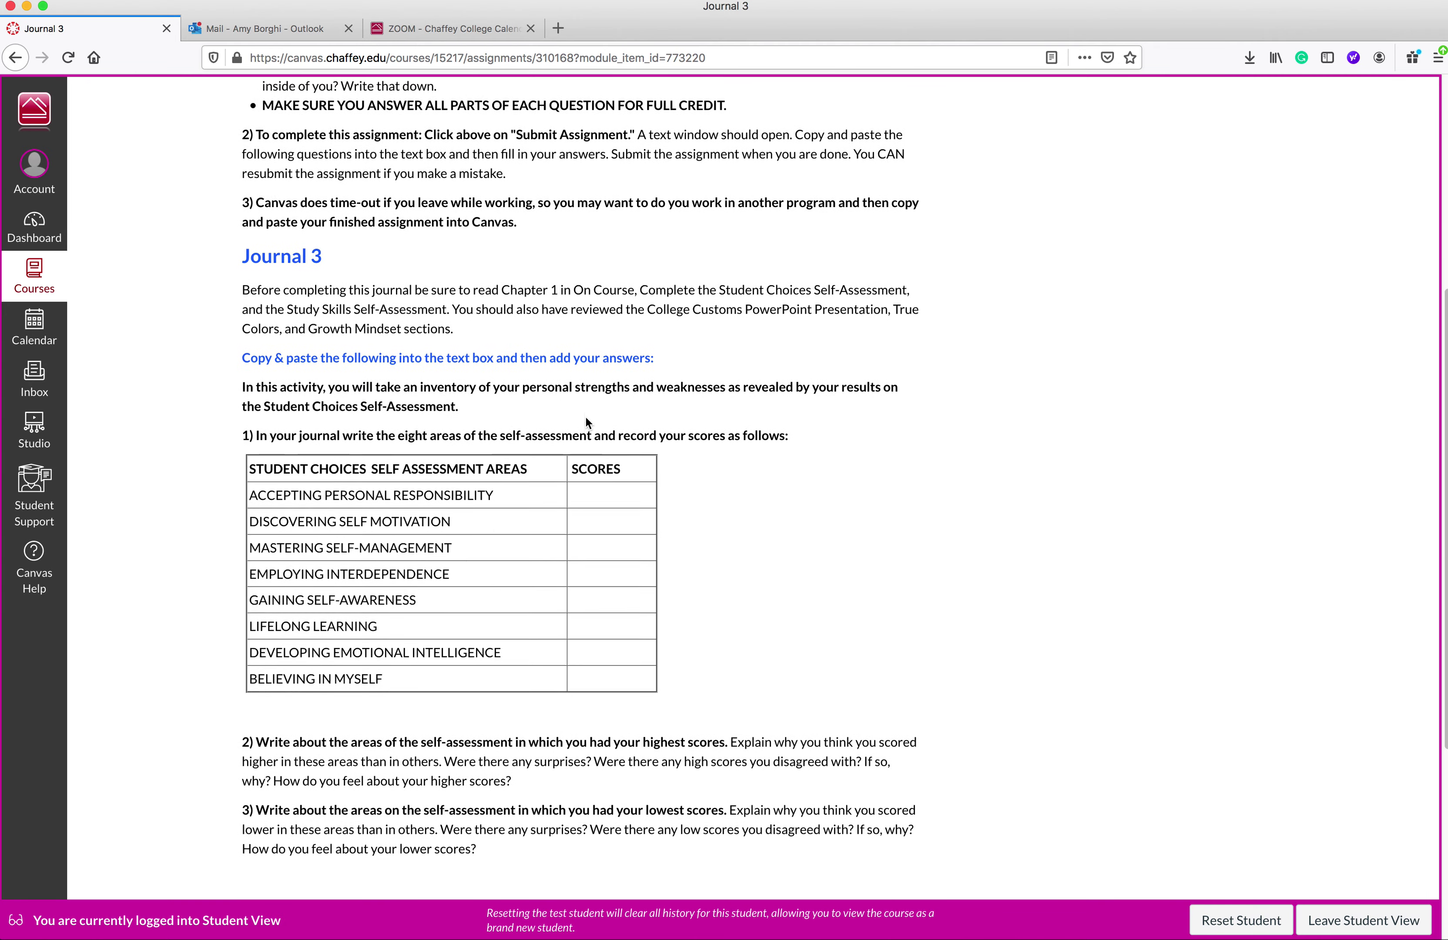
pyautogui.scroll(-2, 782, 349)
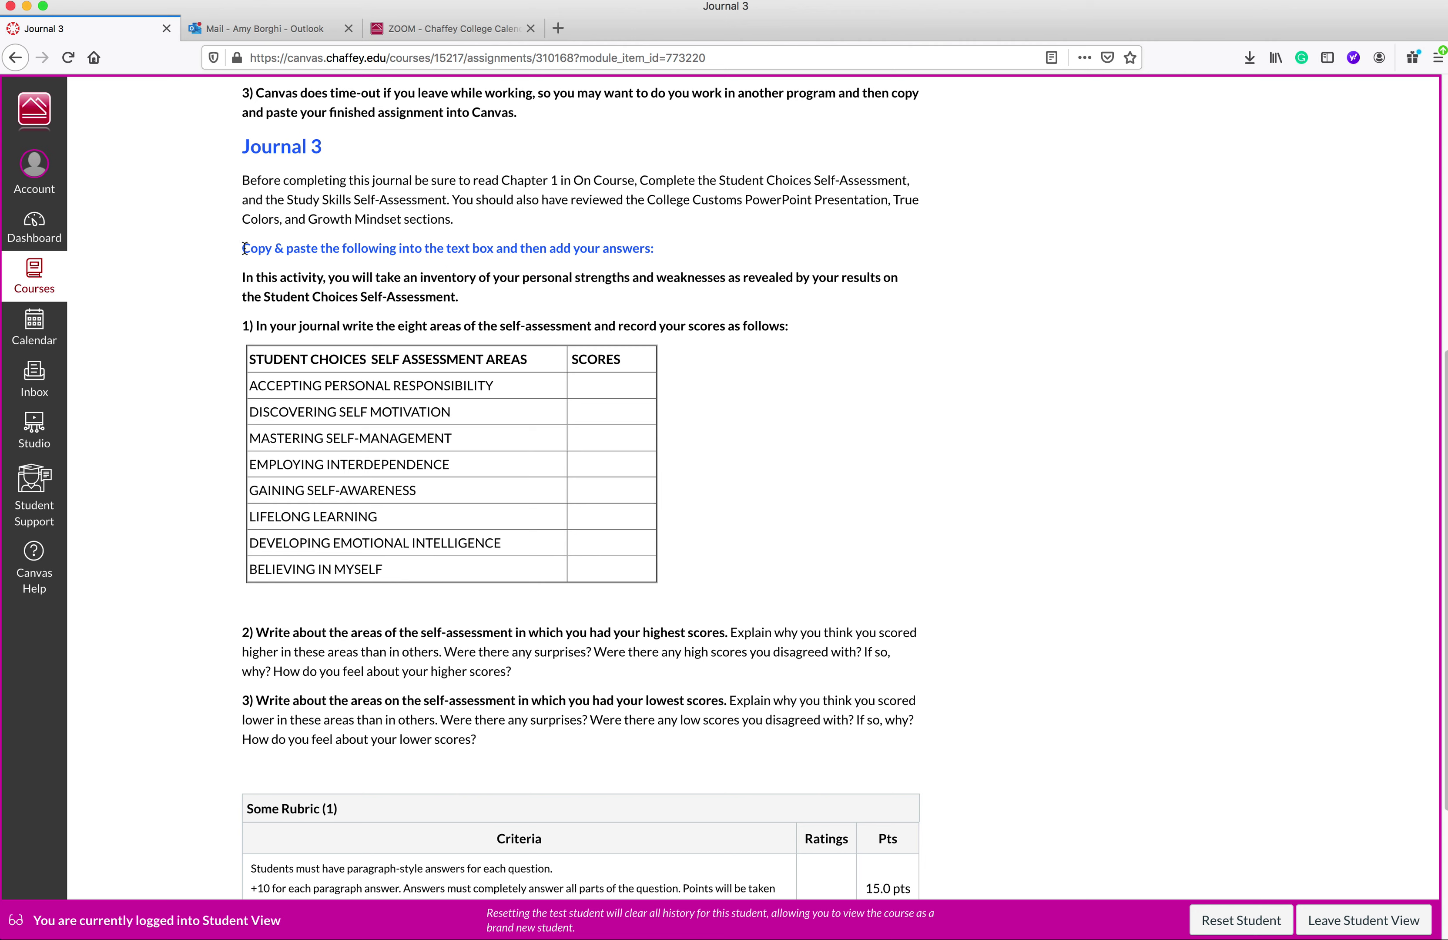
pyautogui.moveTo(243, 247); pyautogui.dragTo(878, 764)
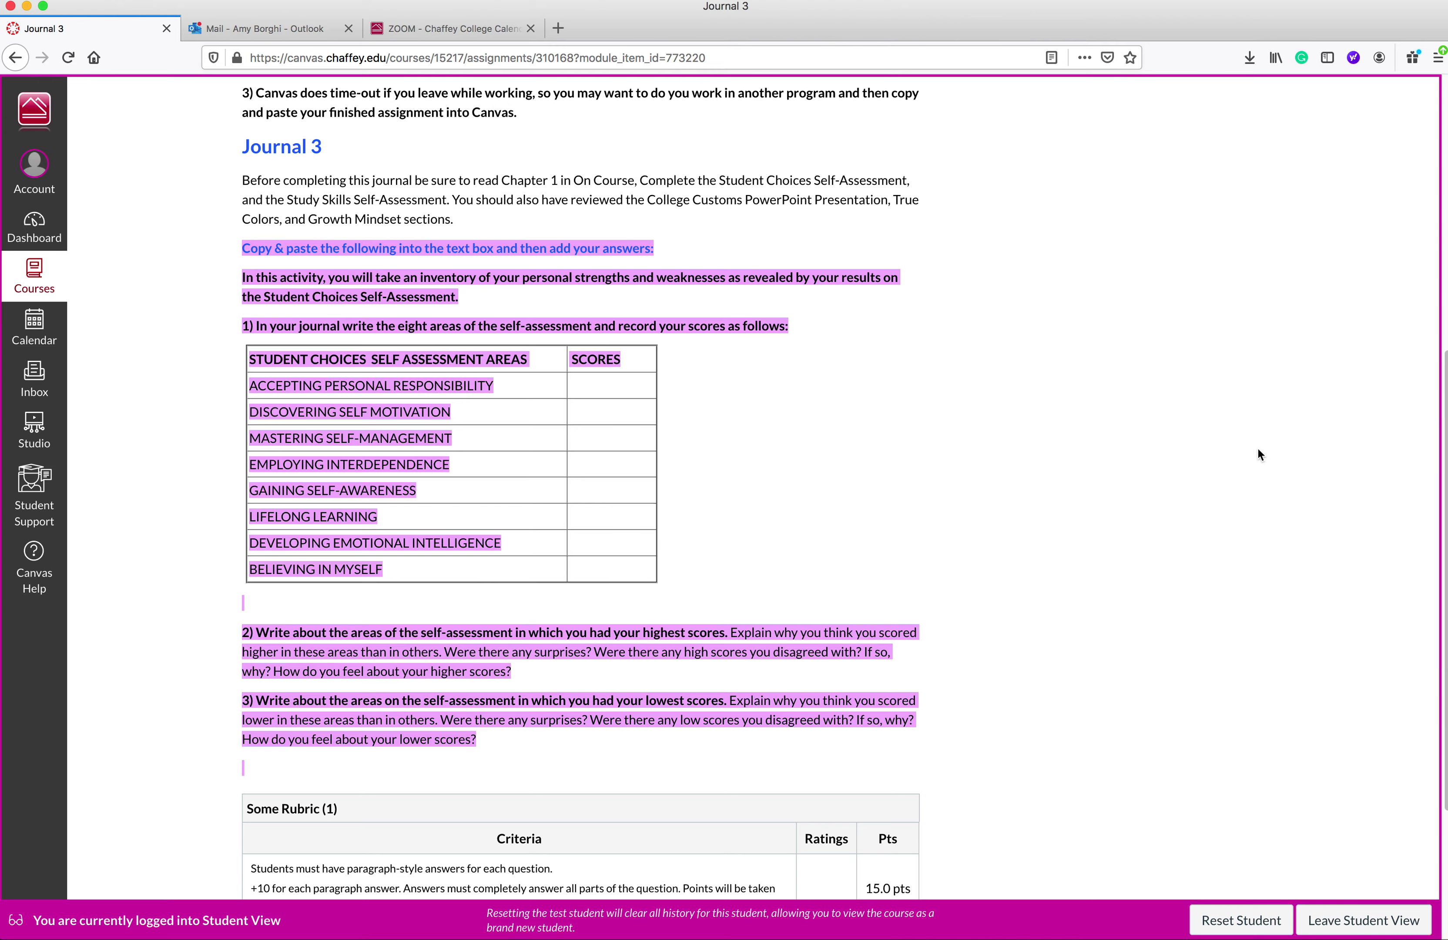
pyautogui.scroll(-4, 1087, 439)
pyautogui.scroll(10, 1087, 439)
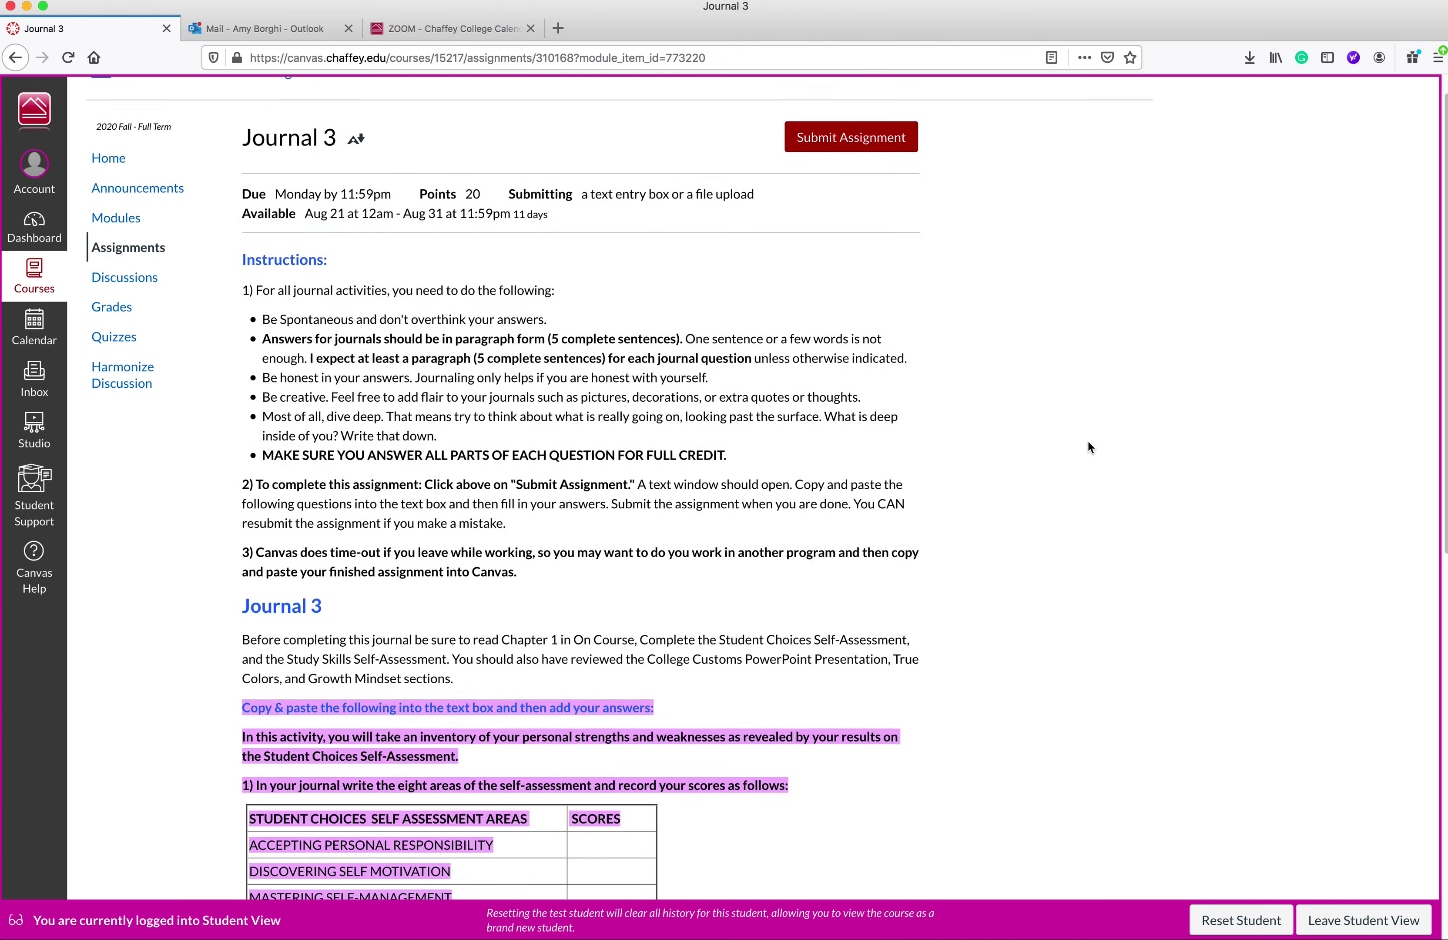
# Paste the Journal 3 questions and blank eight-area score table into a Text Entry submission (182 words)
pyautogui.click(887, 173)
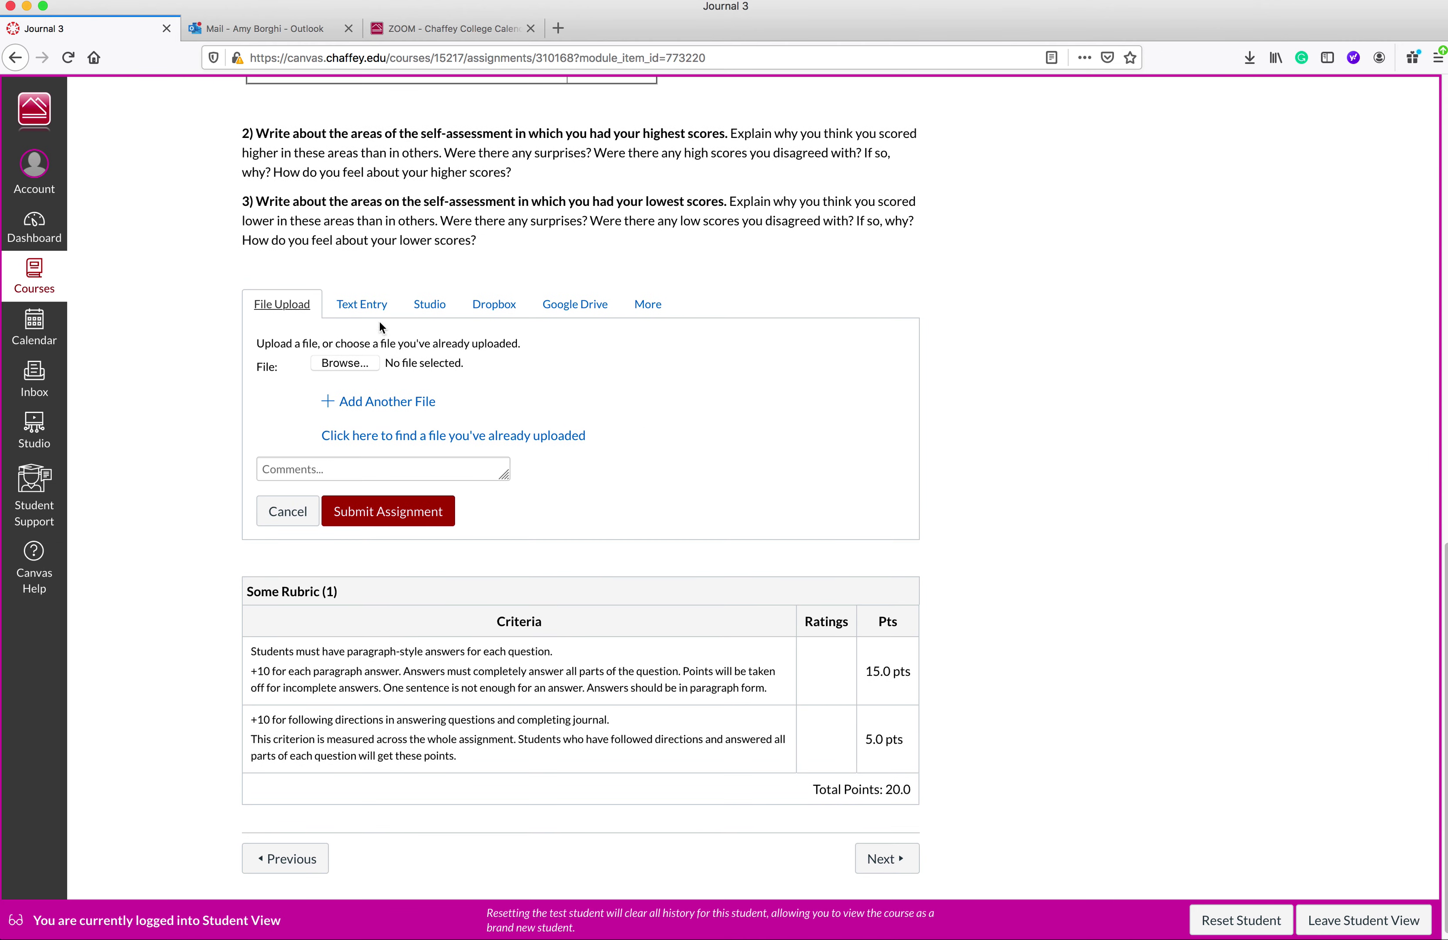
pyautogui.click(366, 304)
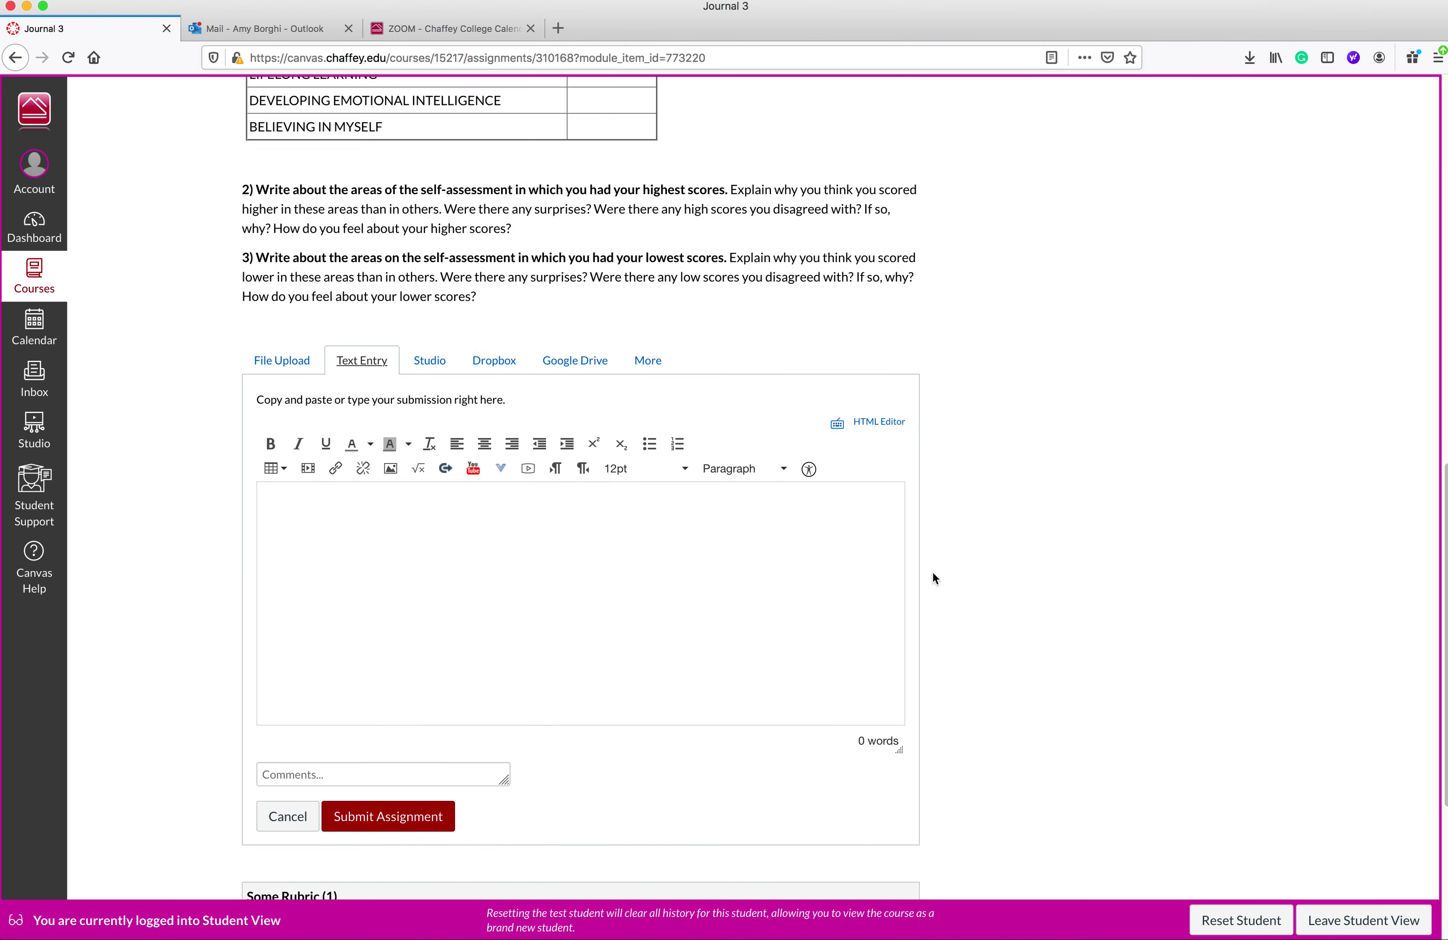
pyautogui.scroll(-3, 931, 570)
pyautogui.click(583, 466)
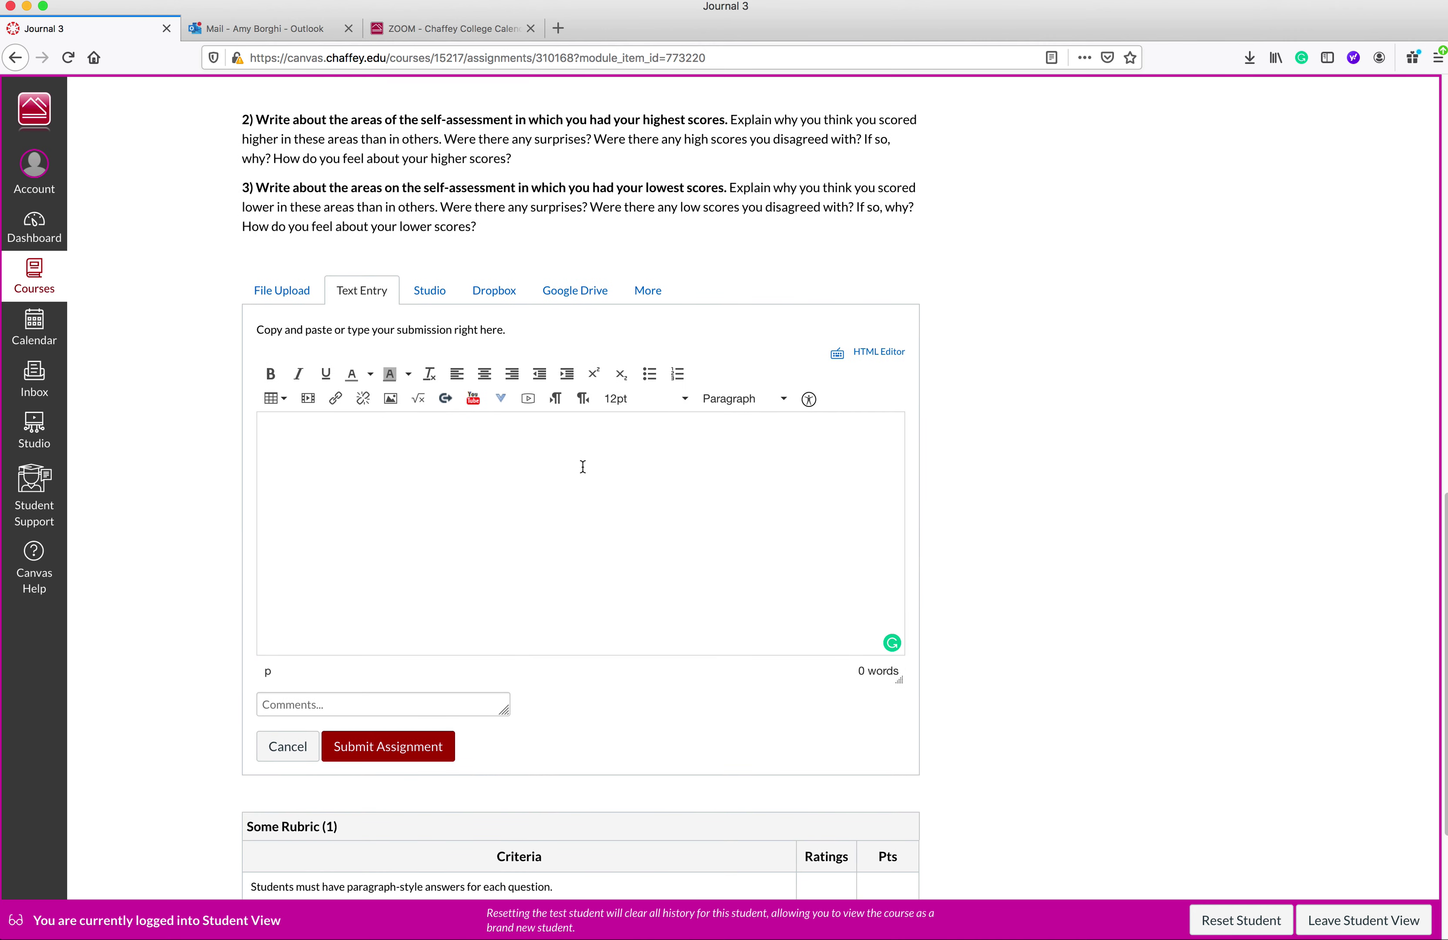
pyautogui.press('super+v')
pyautogui.scroll(5, 656, 462)
pyautogui.scroll(-3, 746, 523)
pyautogui.scroll(-3, 572, 468)
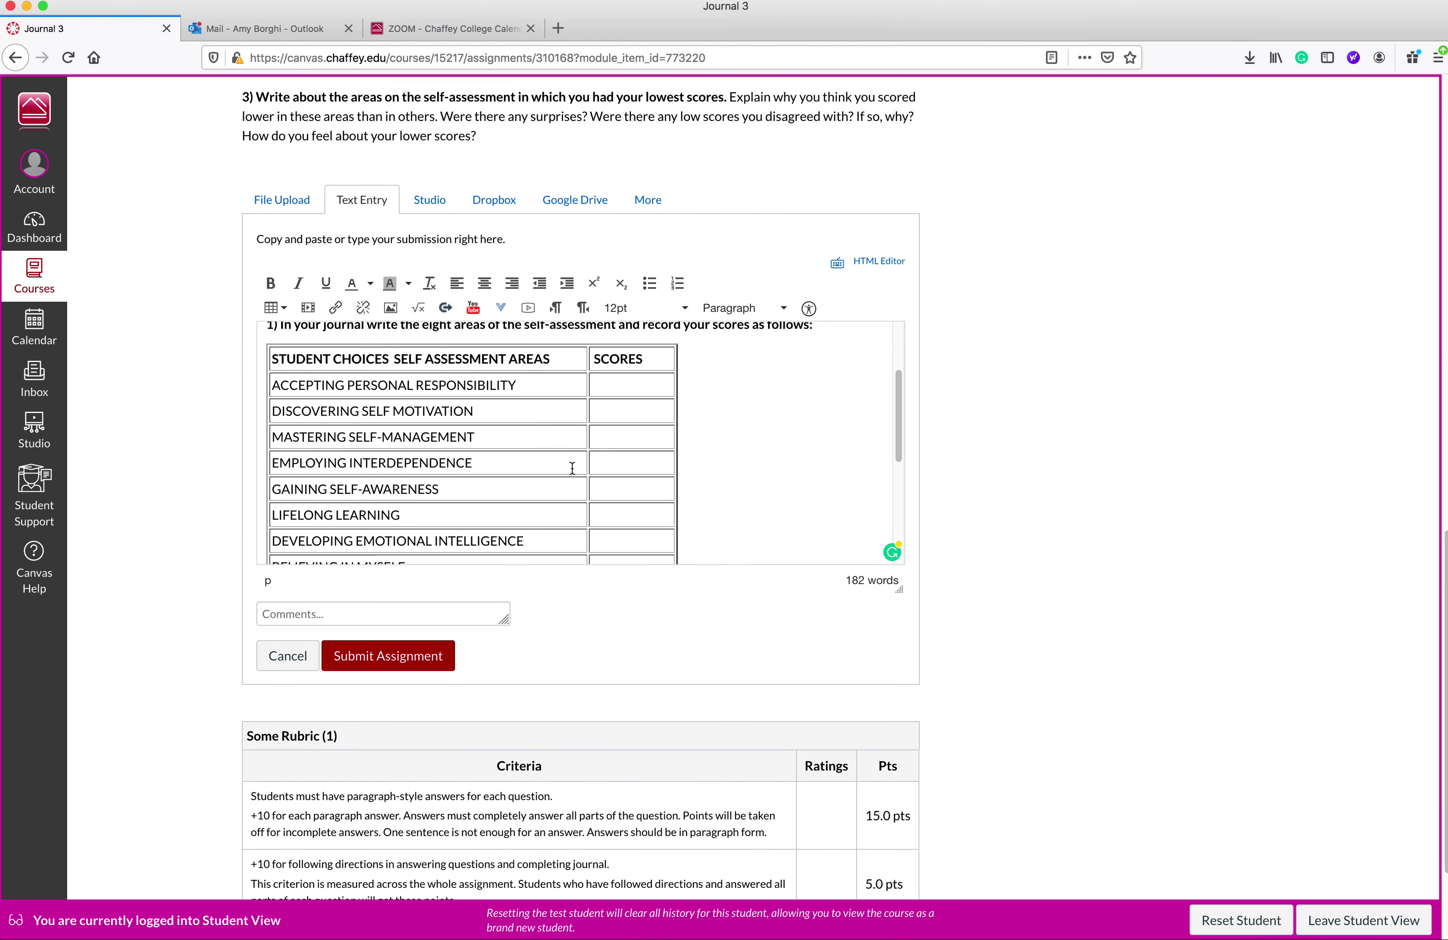
pyautogui.scroll(1, 572, 468)
pyautogui.scroll(-1, 573, 469)
pyautogui.scroll(-1, 733, 389)
pyautogui.scroll(-1, 732, 388)
# Enter 57 in the first row's score cell and 45 for Mastering Self-Management
pyautogui.click(643, 376)
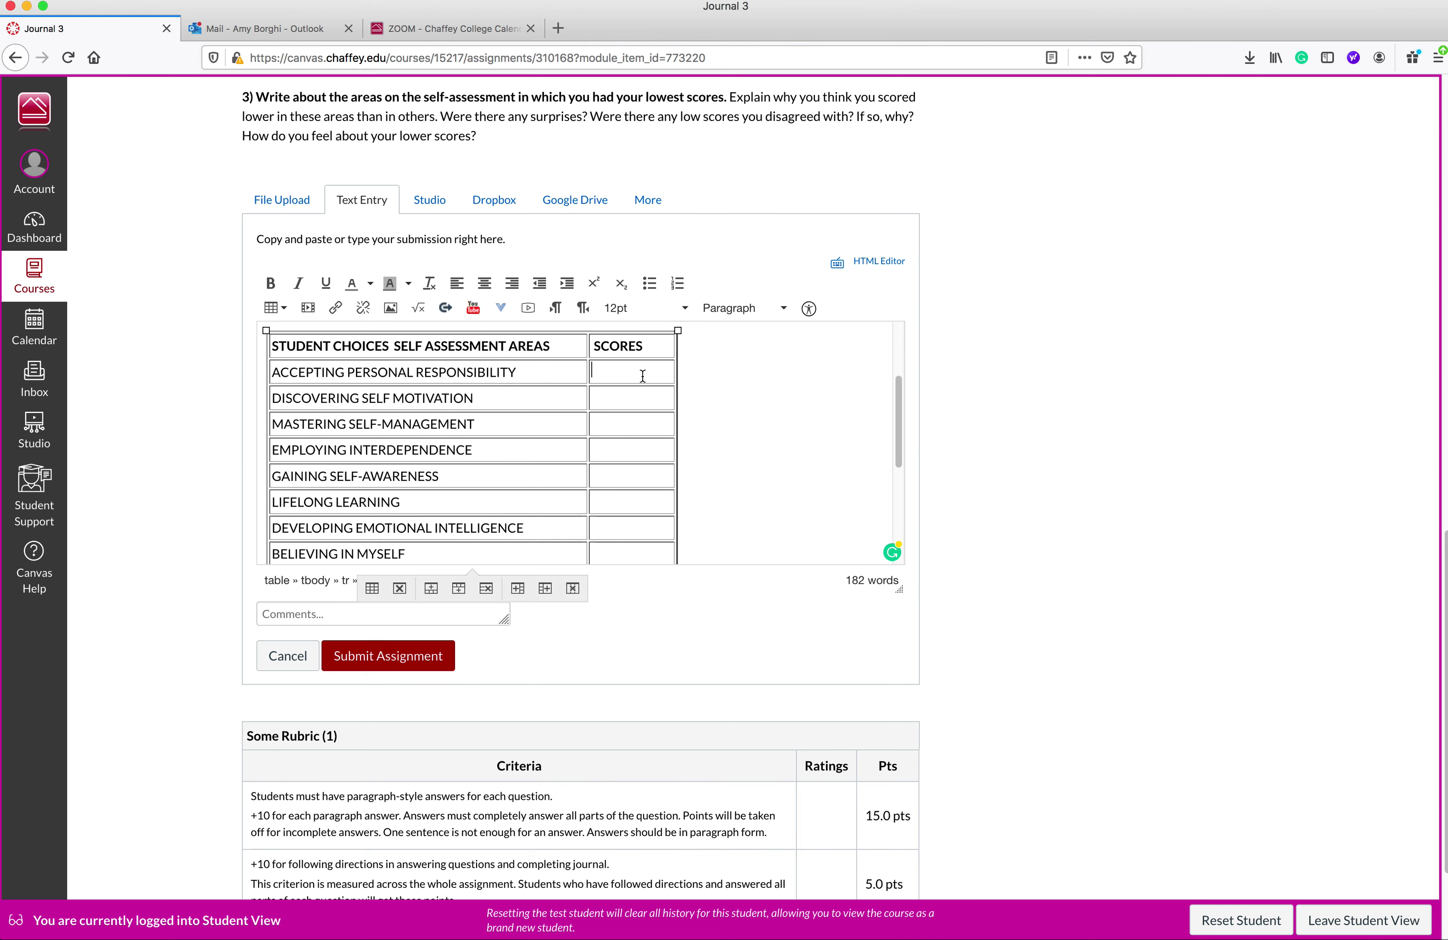
pyautogui.write('57')
pyautogui.write('6')
pyautogui.write('2')
pyautogui.click(622, 421)
pyautogui.write('45')
pyautogui.click(621, 452)
pyautogui.write('57')
pyautogui.scroll(-2, 609, 487)
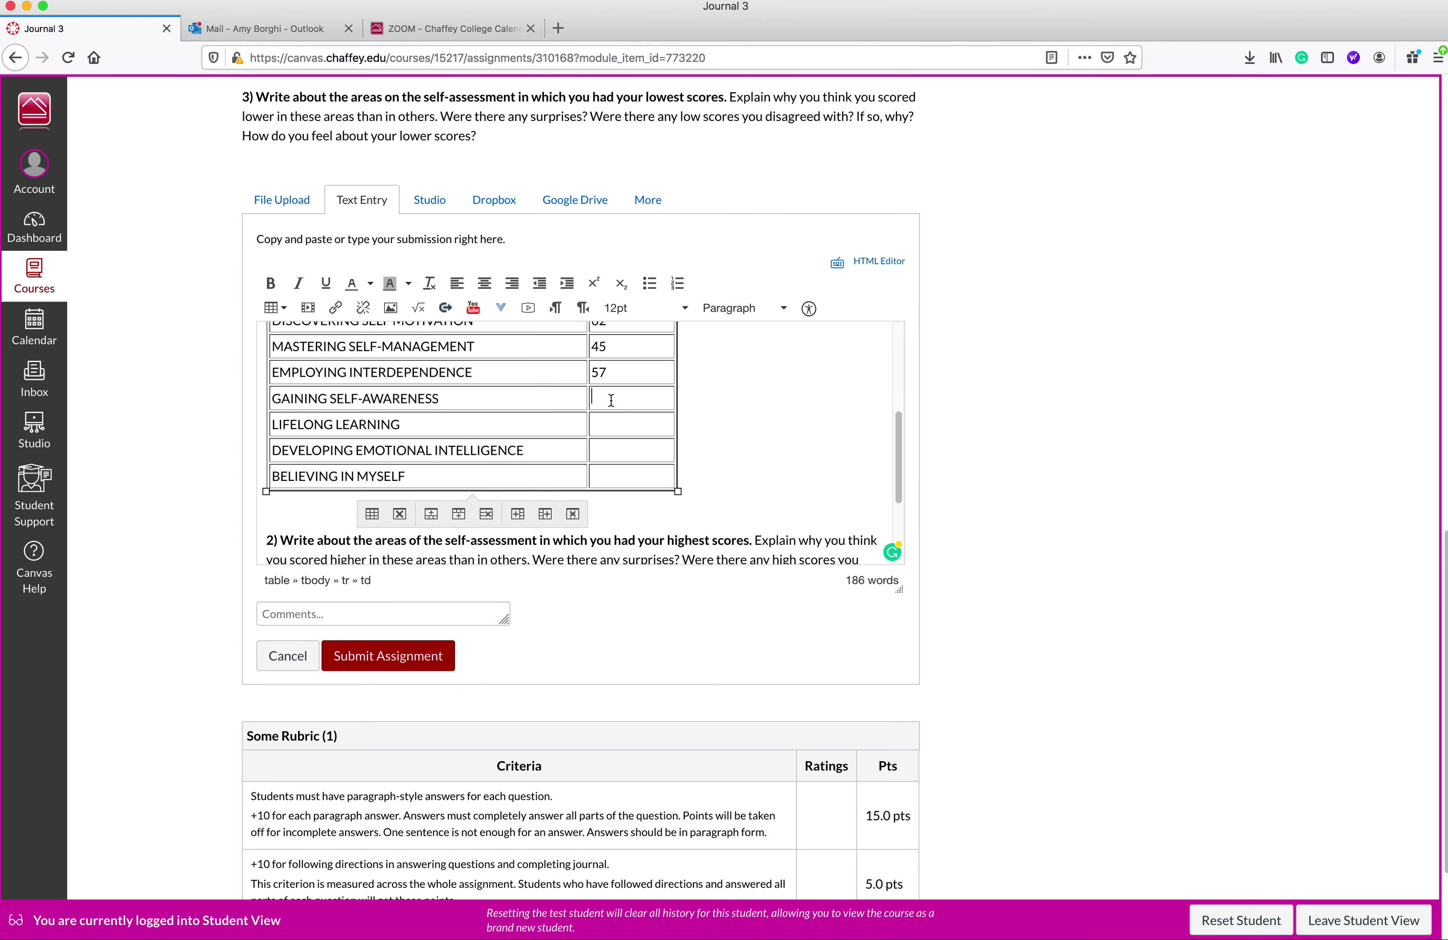
# Score Gaining Self-Awareness 67 and fill the remaining rows, ending with 58 for Believing in Myself
pyautogui.click(611, 400)
pyautogui.write('67')
pyautogui.click(605, 429)
pyautogui.write('63')
pyautogui.write('57')
pyautogui.write('58')
pyautogui.scroll(-3, 711, 470)
pyautogui.scroll(-2, 689, 499)
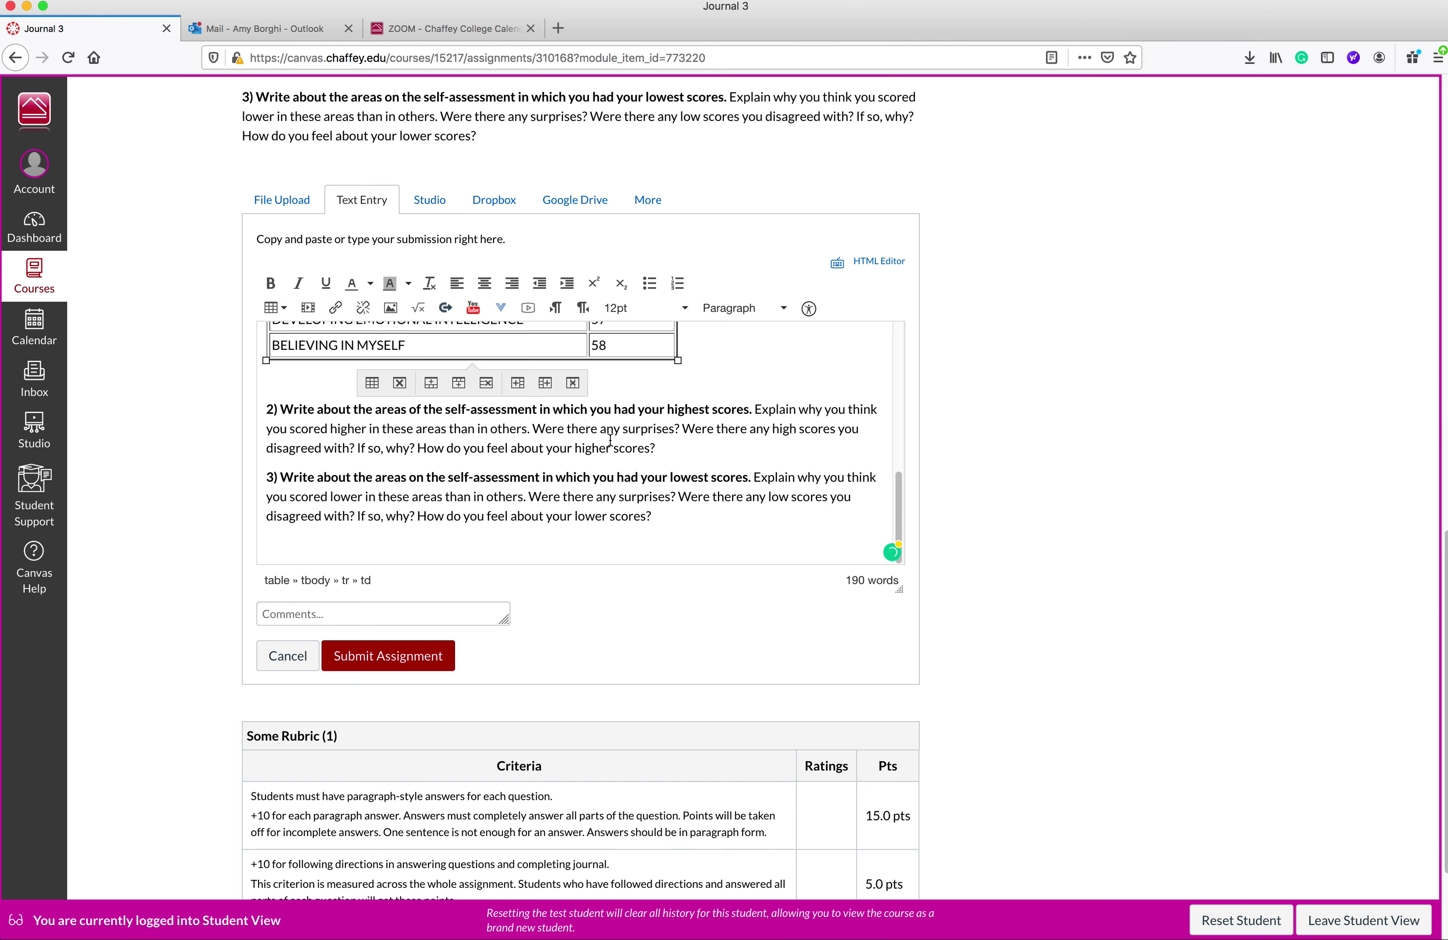
# Add the answer line '5 sentences...' on a new line below question 2
pyautogui.click(690, 449)
pyautogui.scroll(5, 690, 448)
pyautogui.scroll(-5, 689, 443)
pyautogui.press('Return')
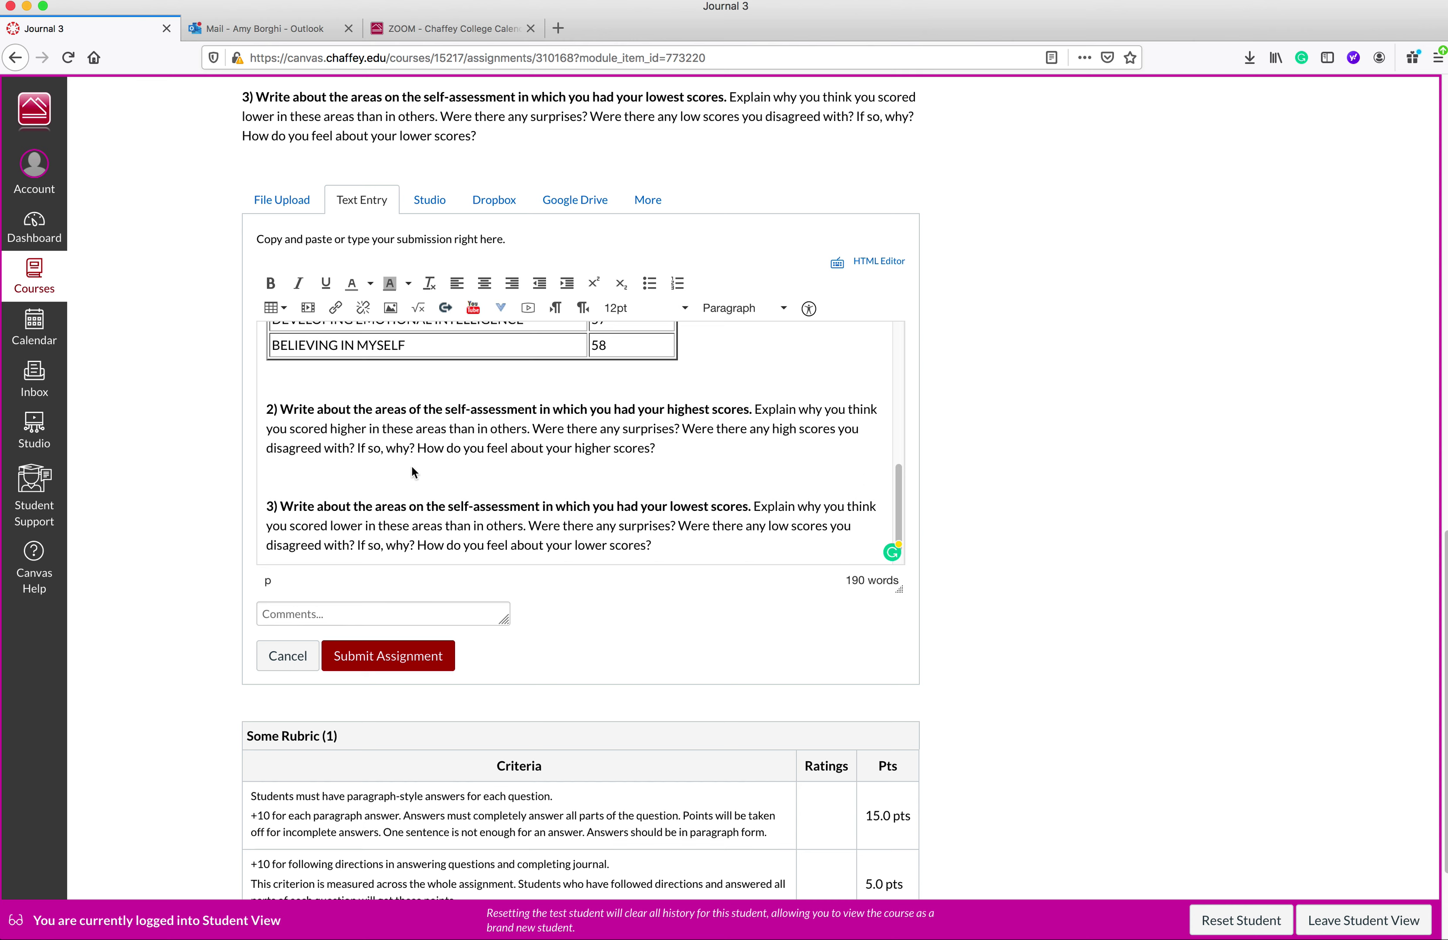
pyautogui.write('5 sentenced')
pyautogui.press('BackSpace')
pyautogui.write('s ...')
# Add '5 sentences...' below question 3 and focus the submission Comments box
pyautogui.scroll(-1, 402, 524)
pyautogui.click(398, 544)
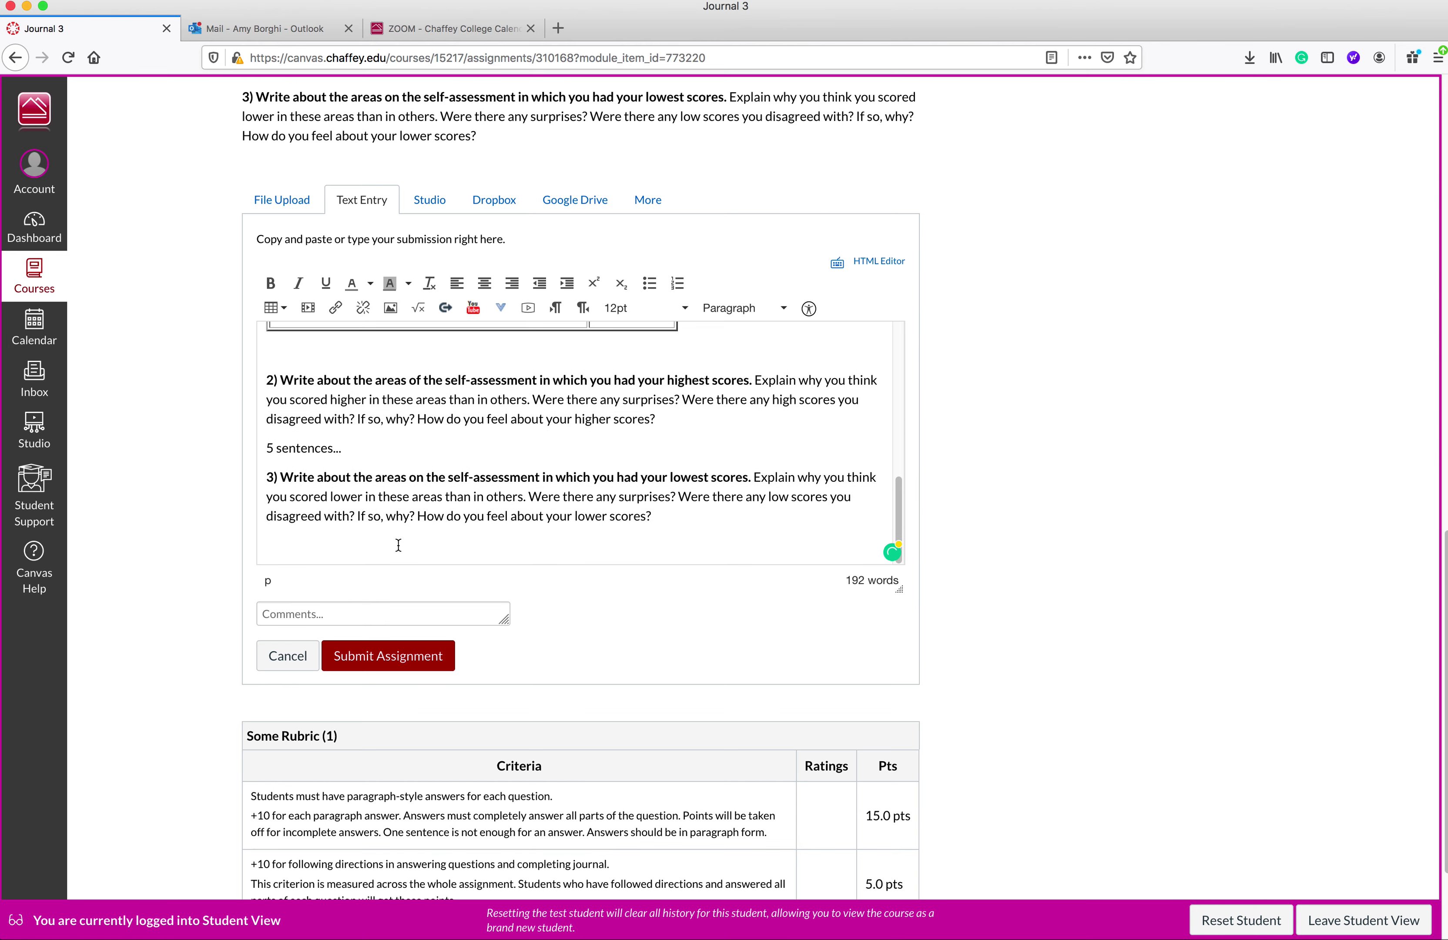
pyautogui.write('5 sentences...')
pyautogui.scroll(-3, 501, 540)
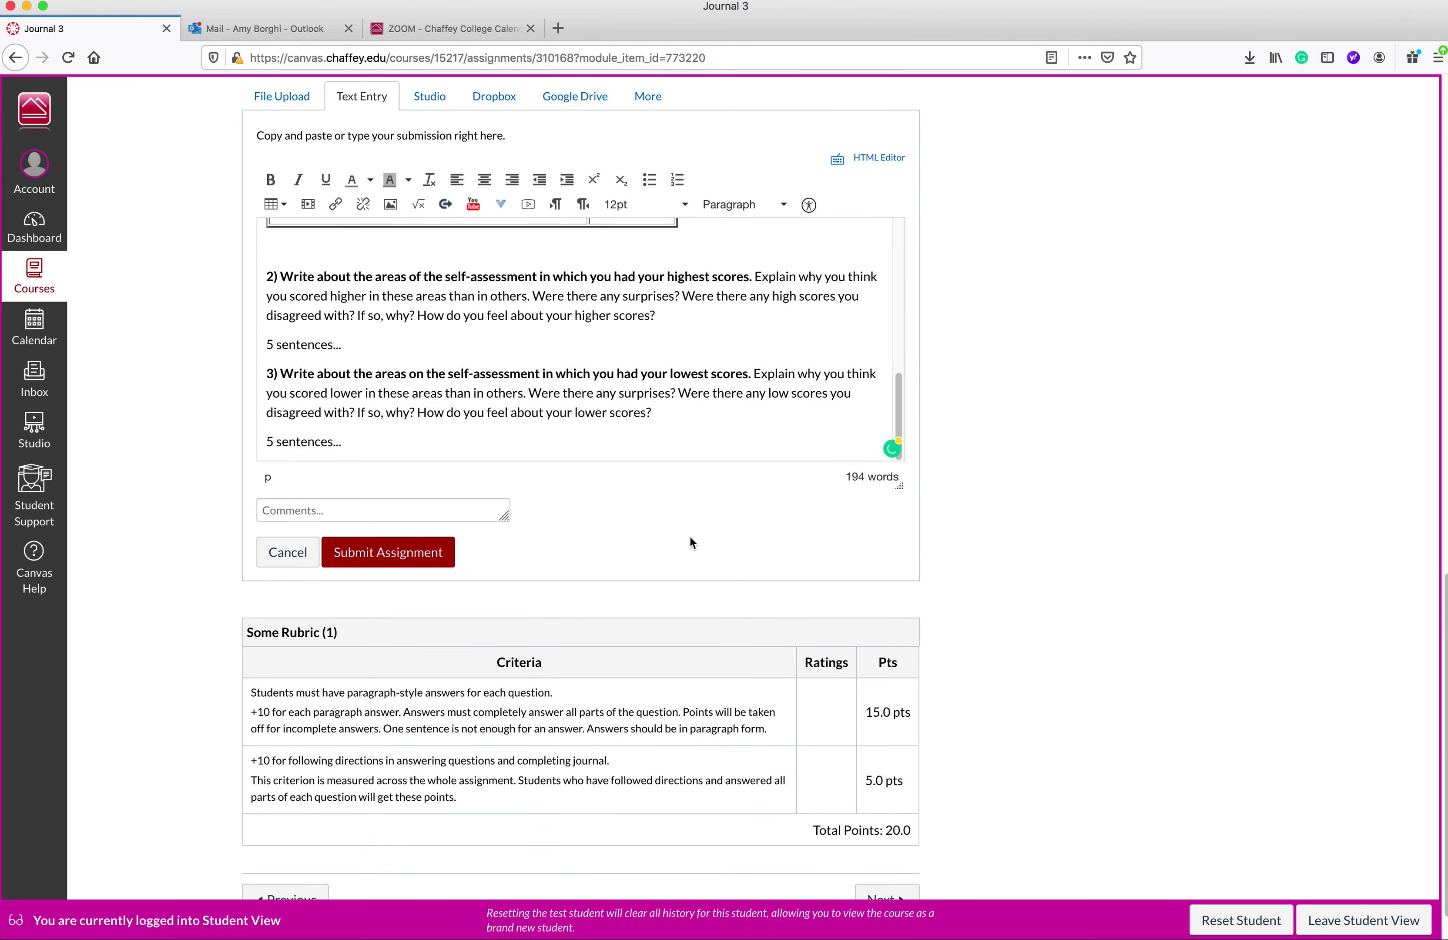
pyautogui.click(399, 504)
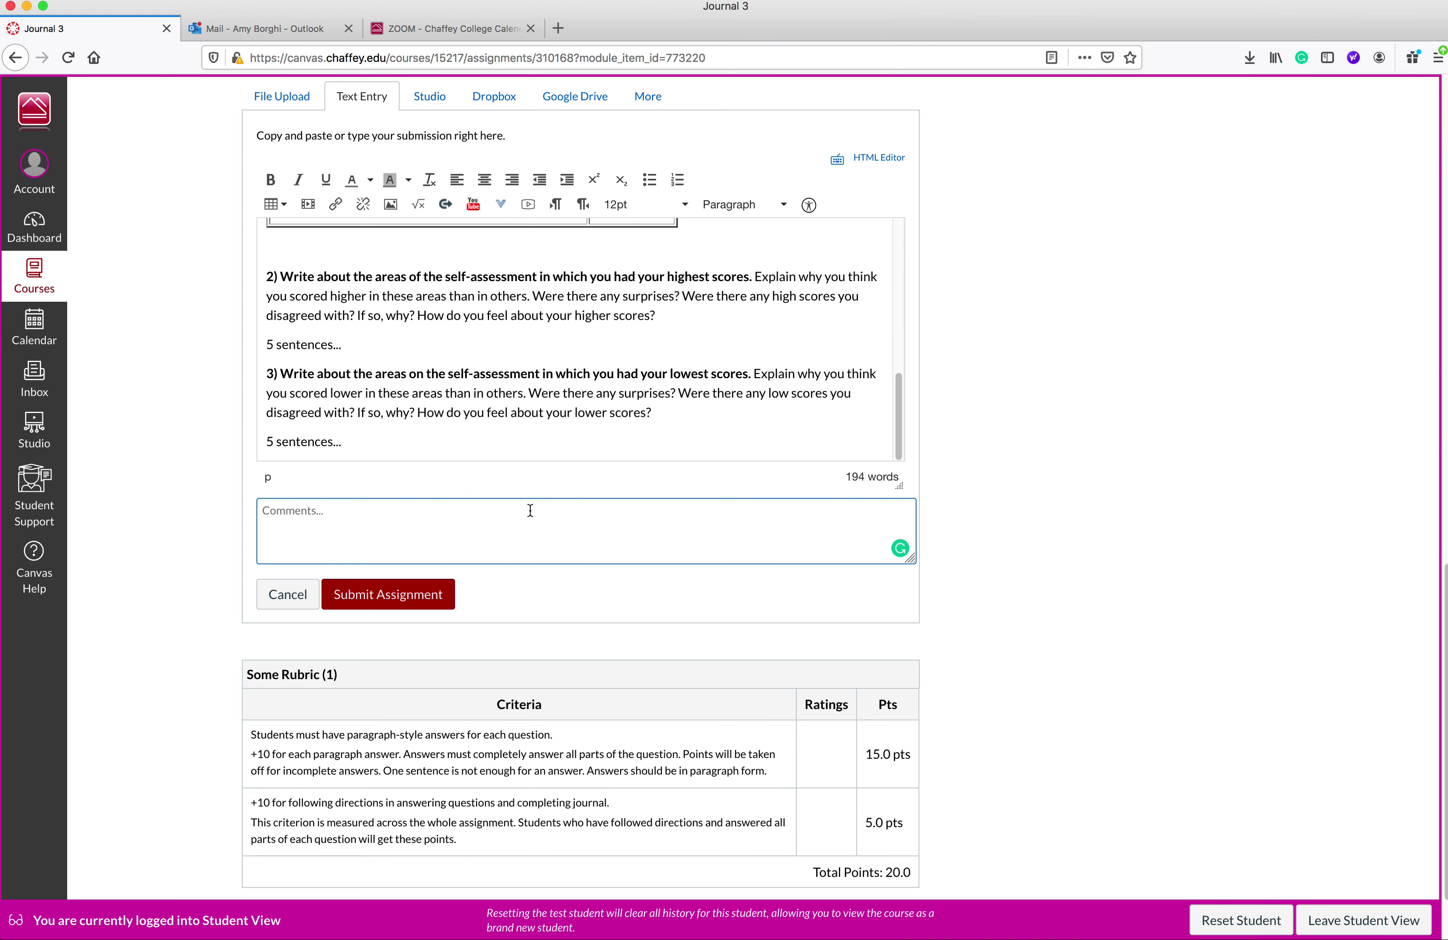
pyautogui.scroll(-3, 528, 506)
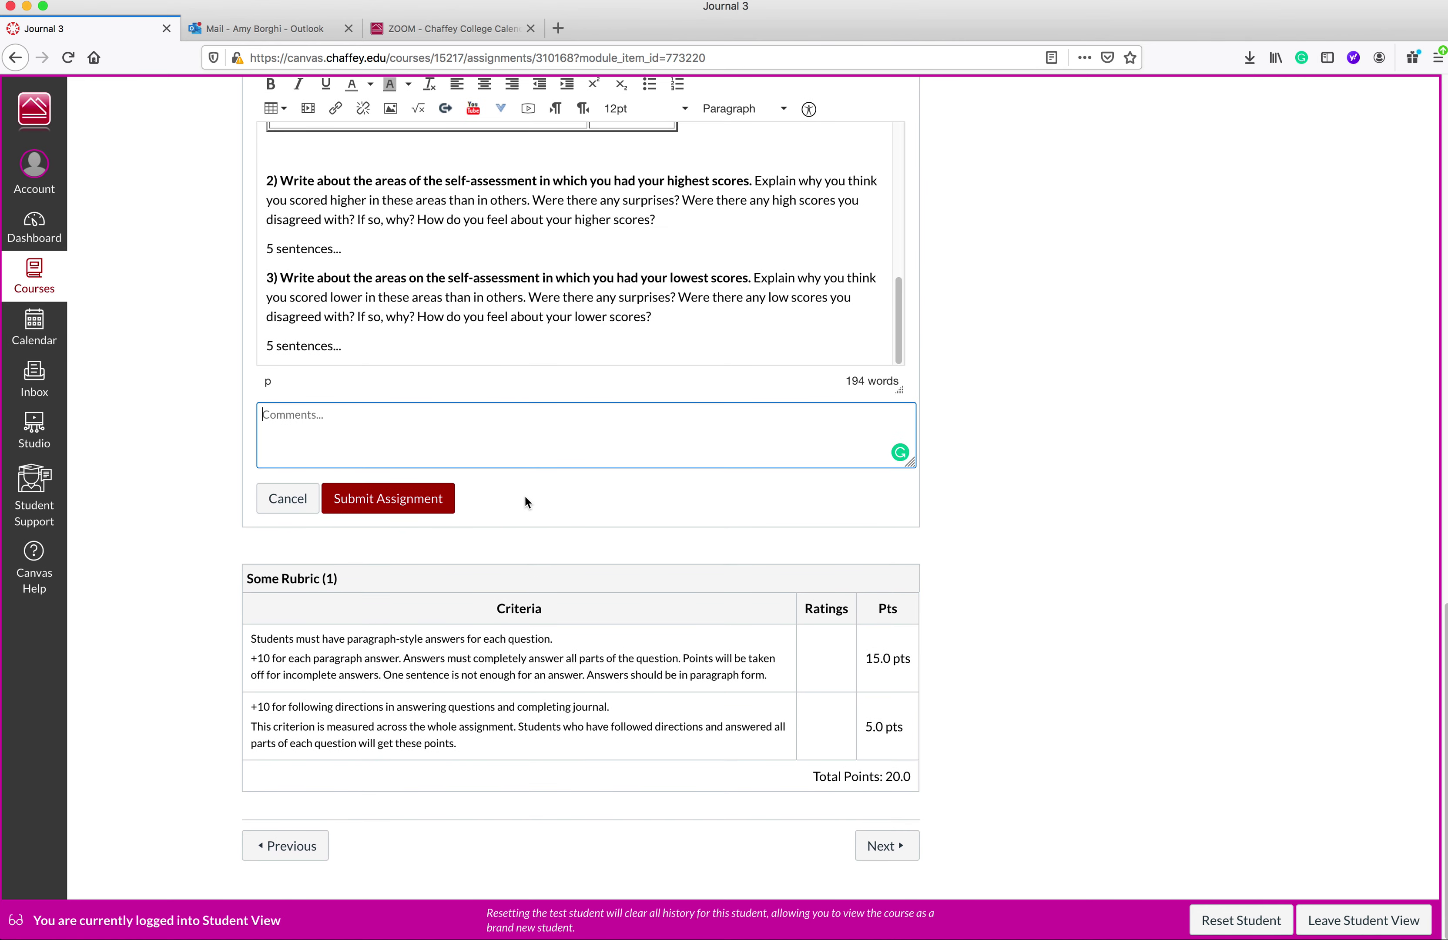
# Submit the Journal 3 text entry and review the score table and answers on Submission Details
pyautogui.click(385, 505)
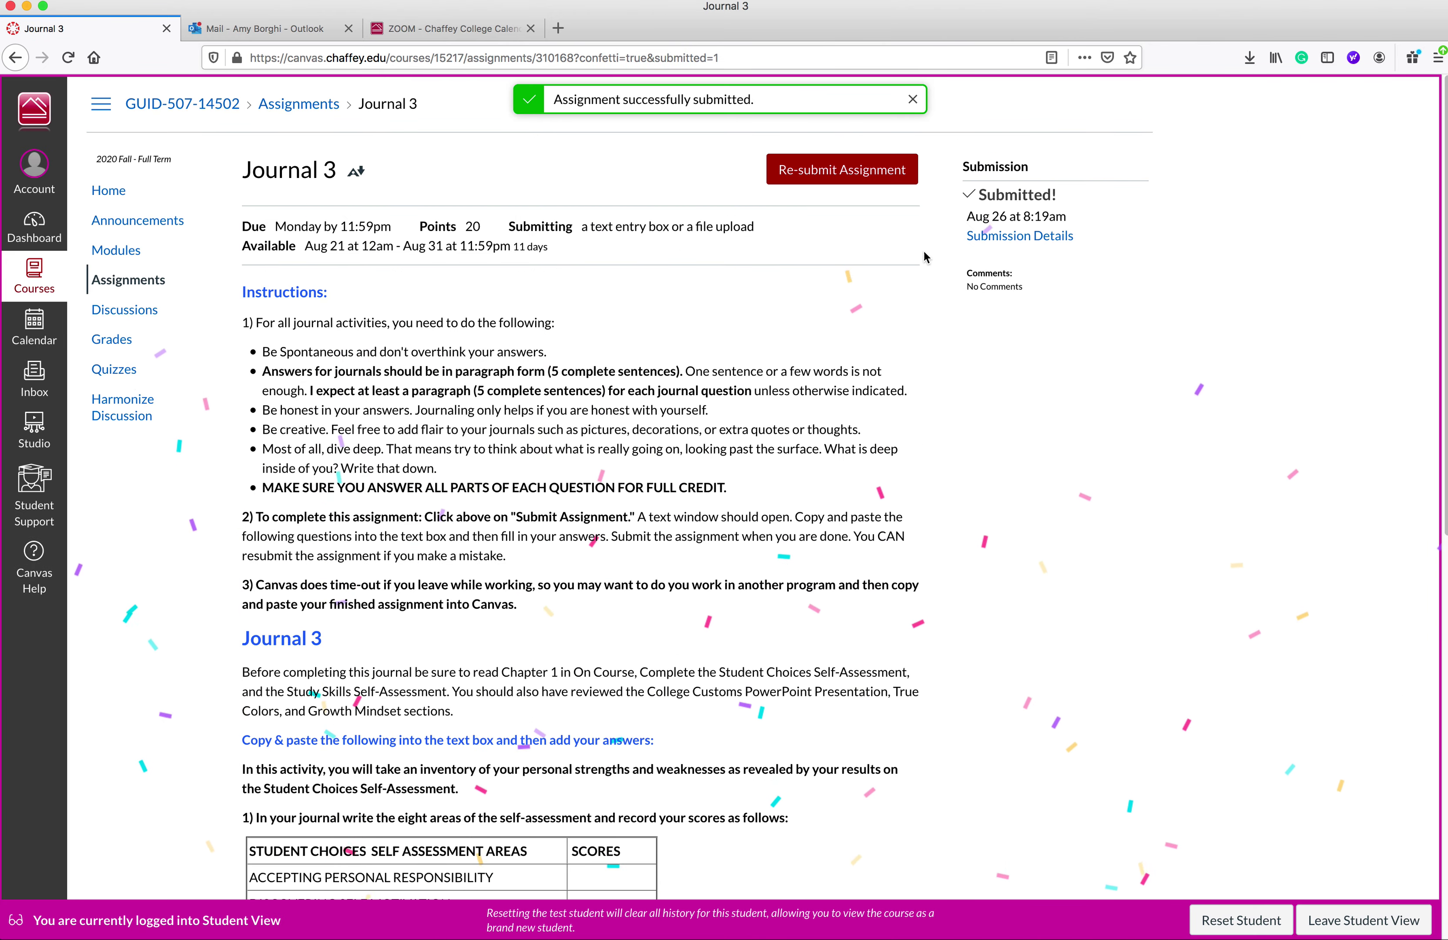
pyautogui.click(1031, 236)
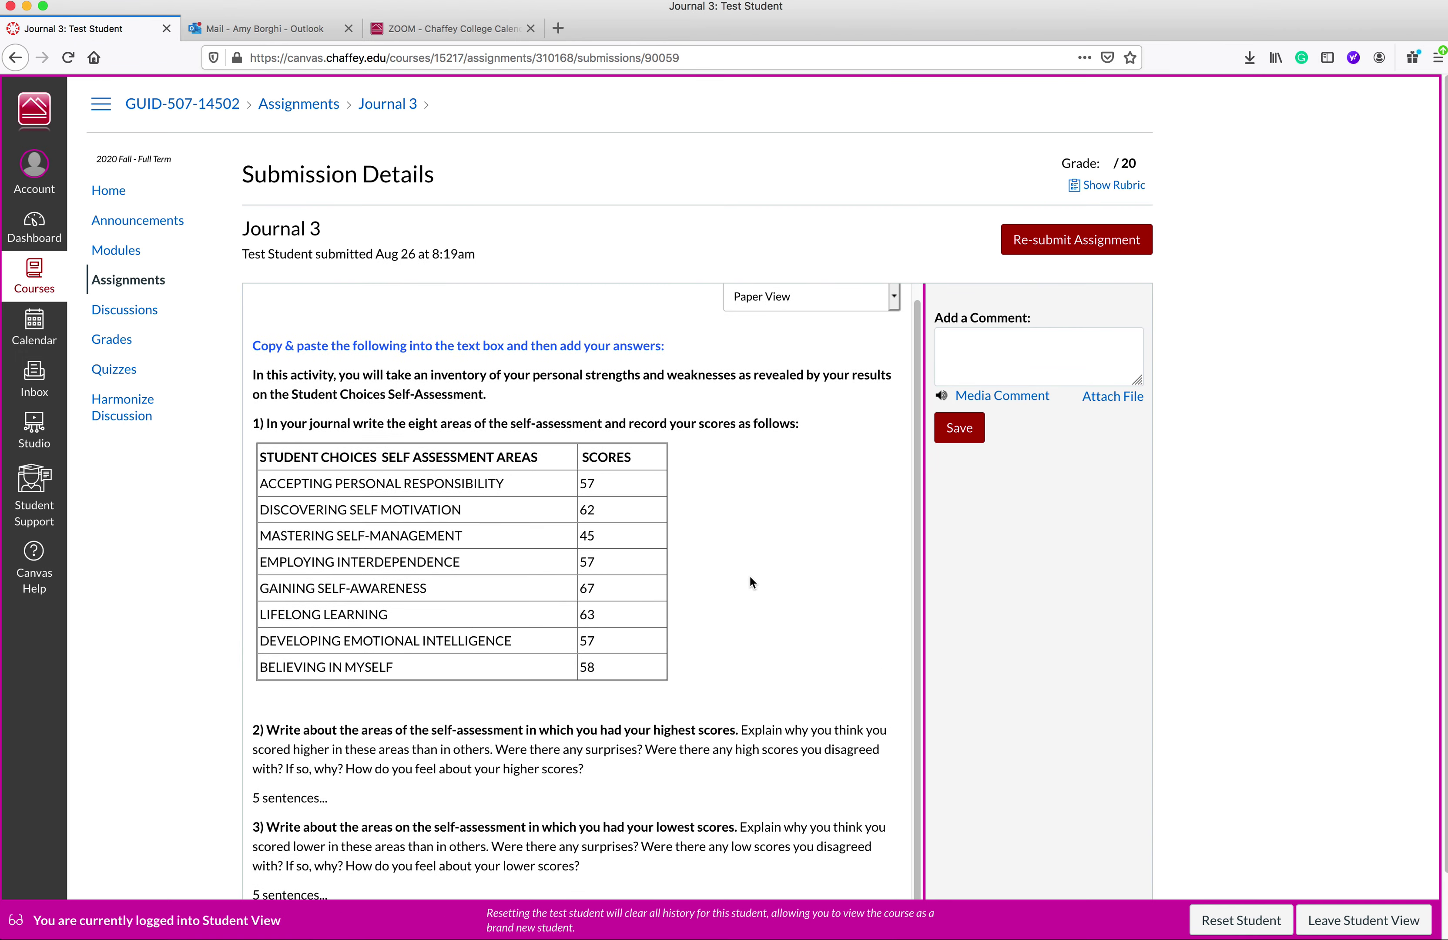
pyautogui.scroll(-2, 1060, 599)
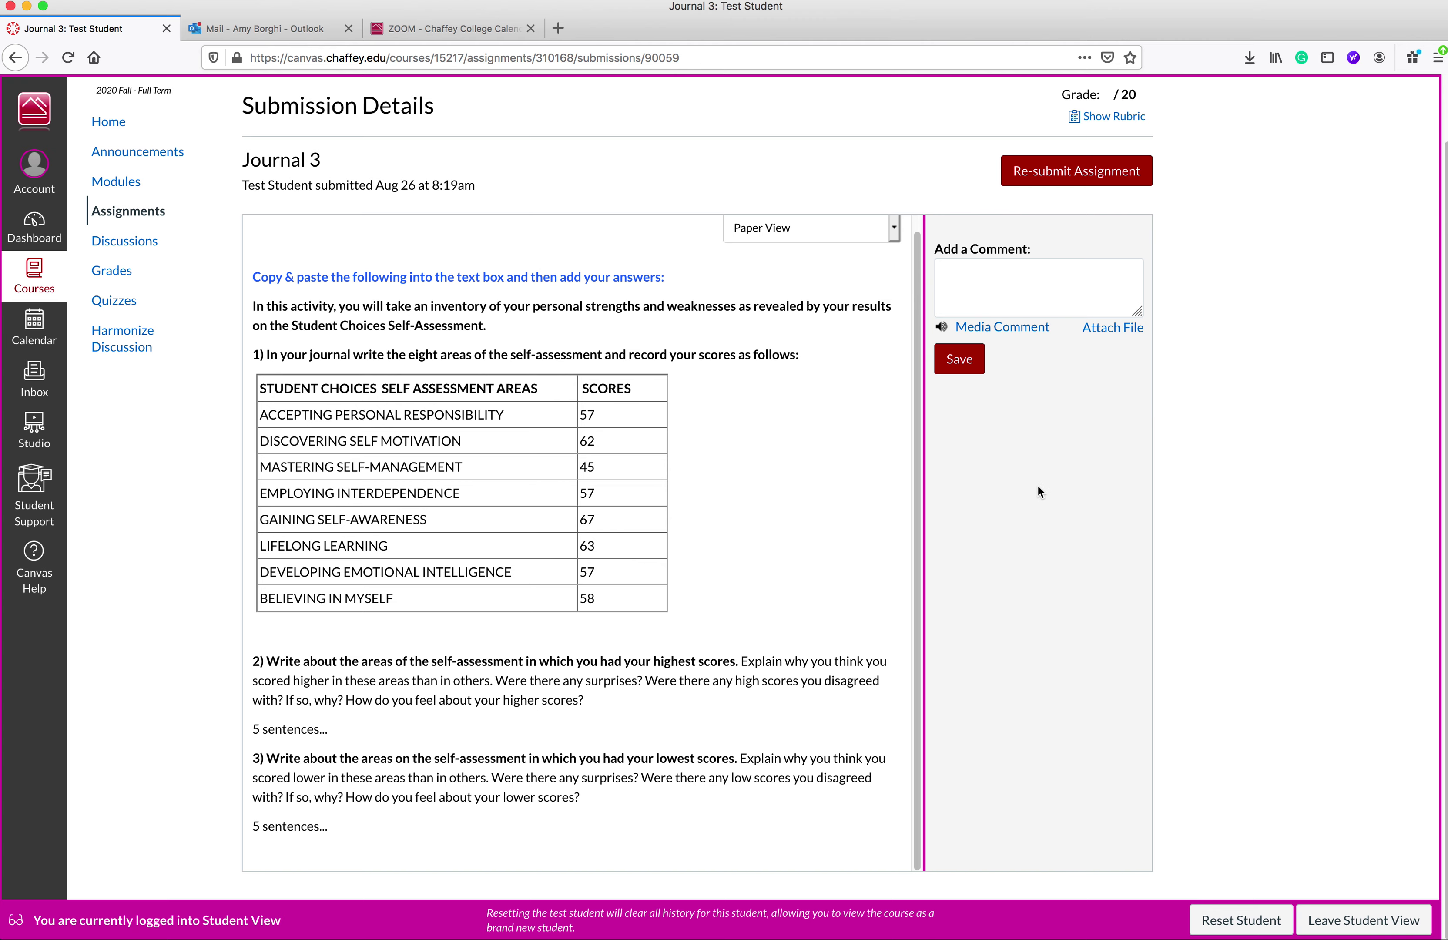
pyautogui.scroll(2, 1040, 491)
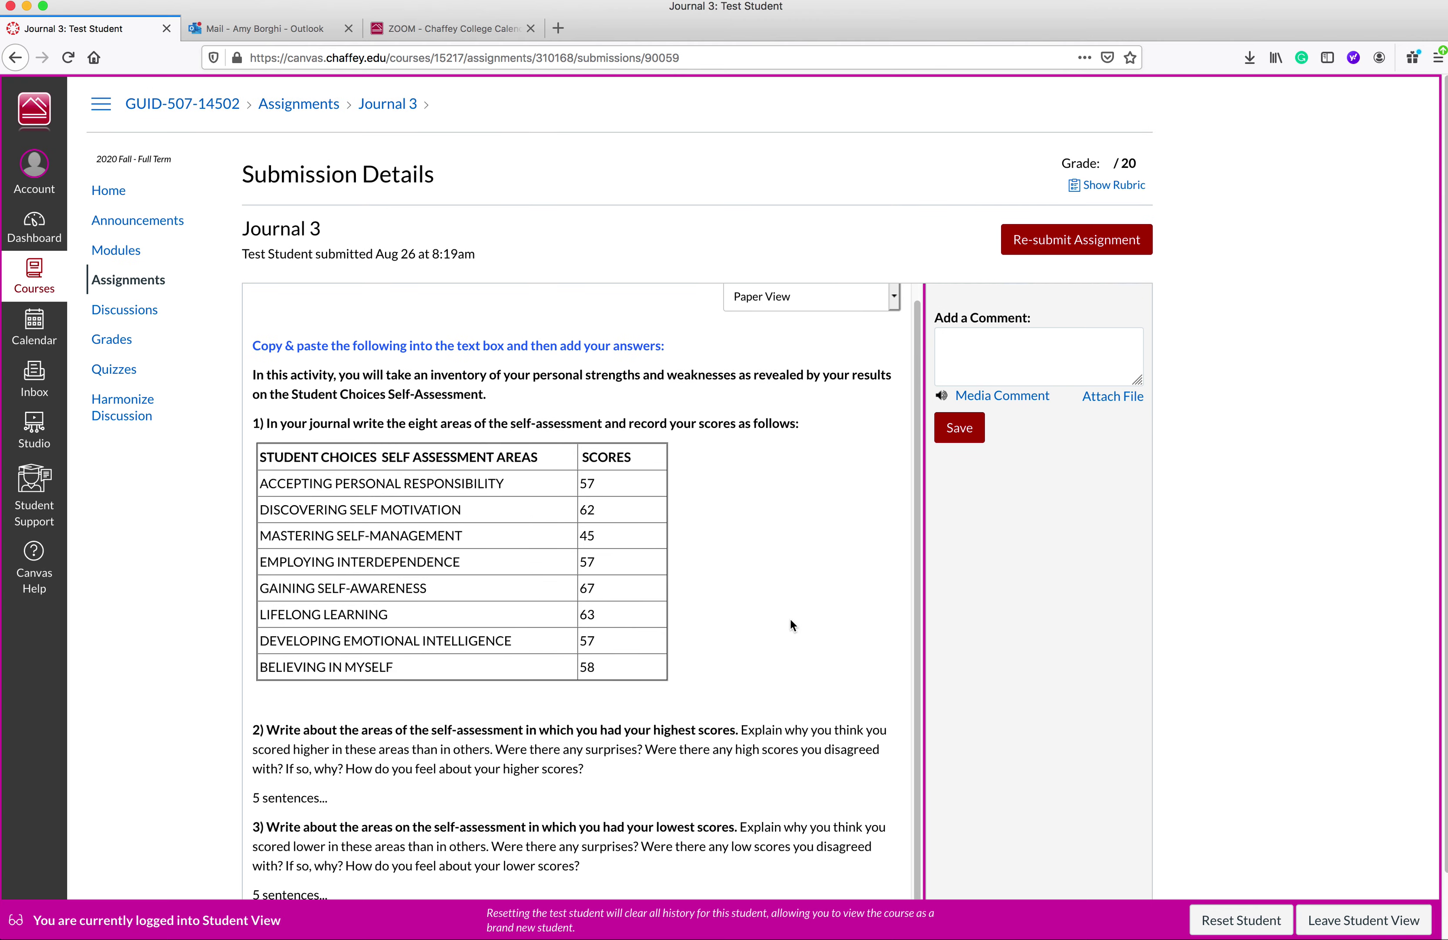
pyautogui.scroll(-2, 744, 605)
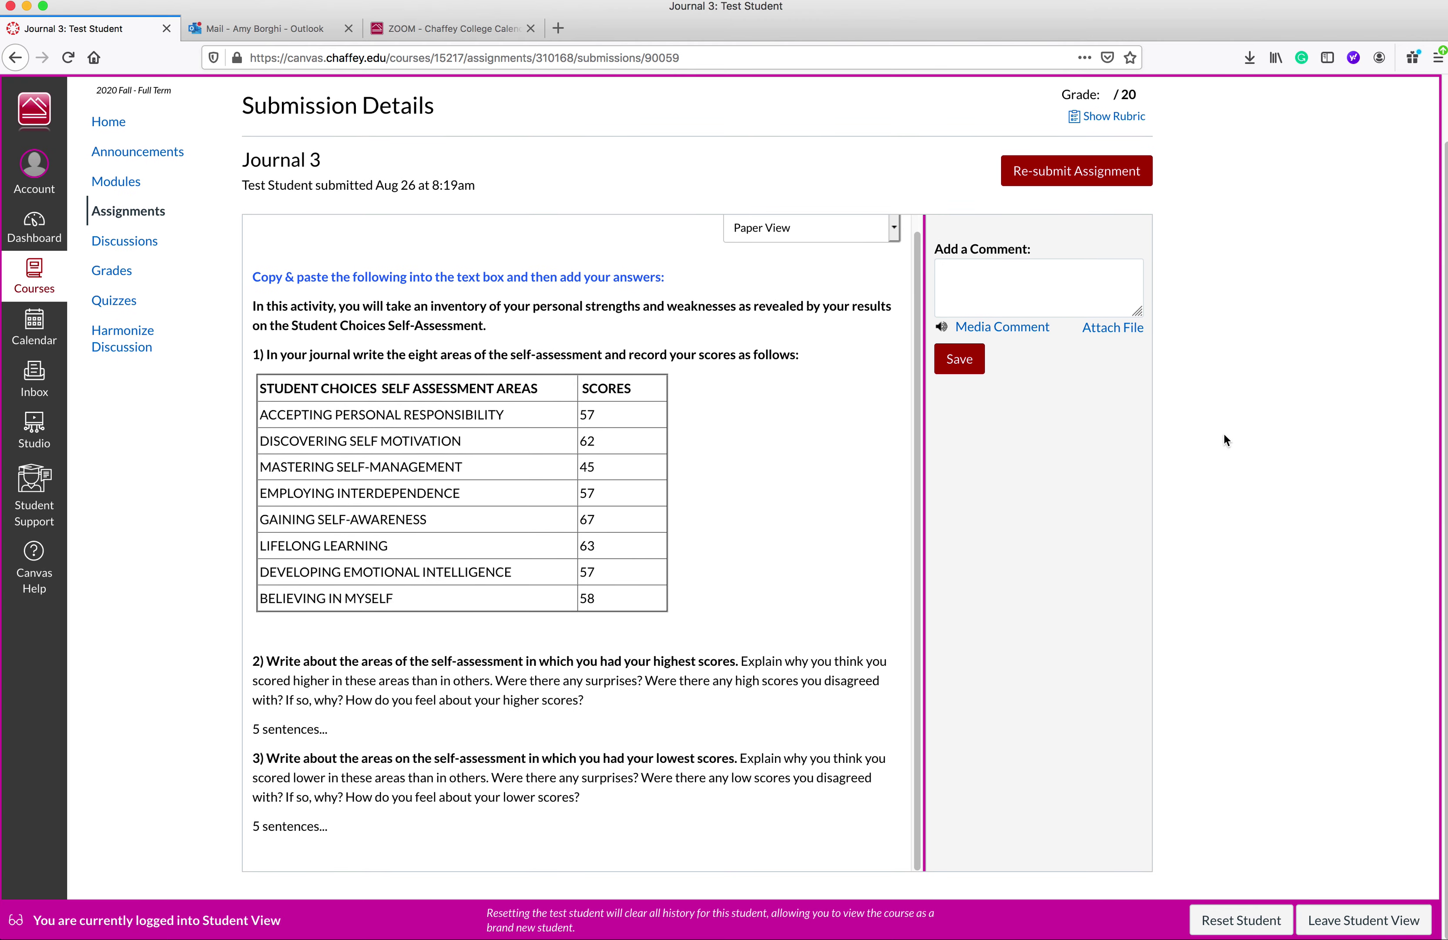
pyautogui.scroll(2, 513, 495)
pyautogui.scroll(-2, 508, 488)
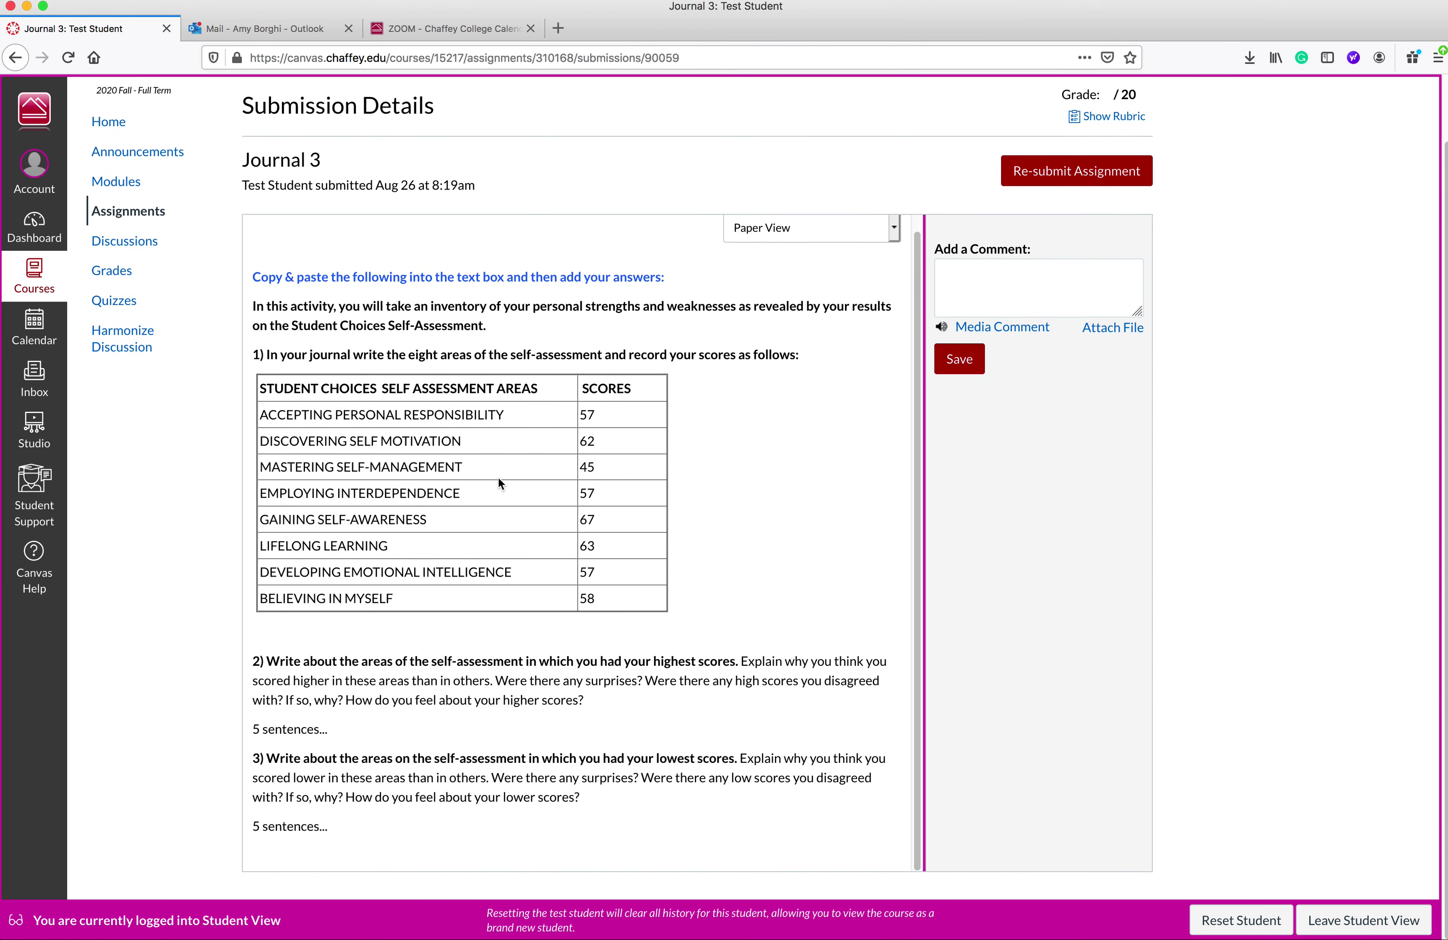